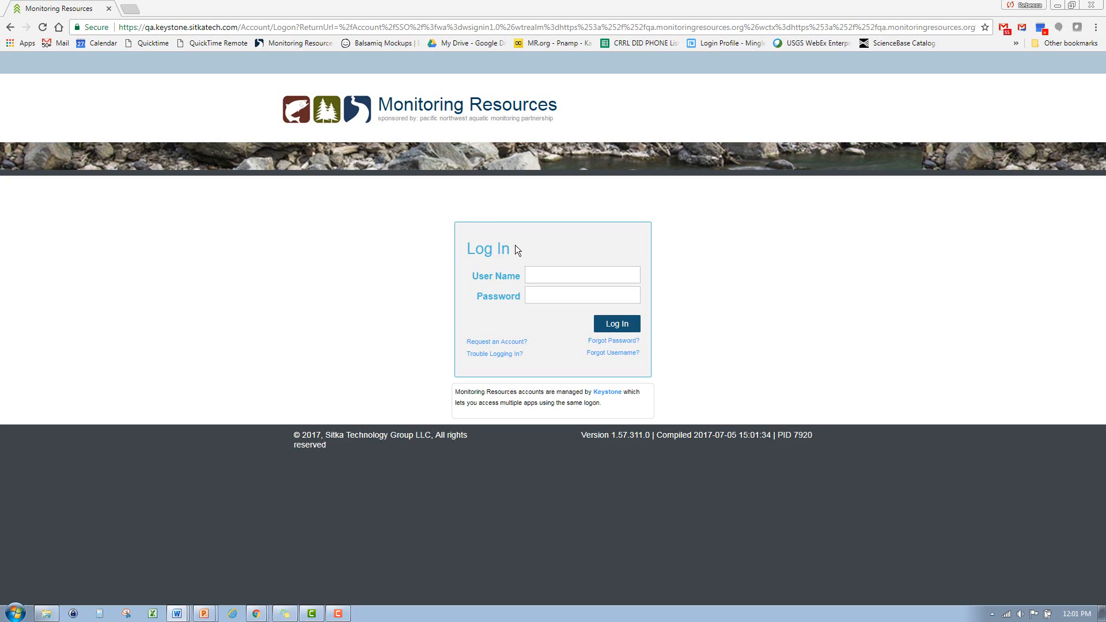
# Log in with the user name PNAMP and the account password.
pyautogui.click(542, 273)
pyautogui.write('PNAMP')
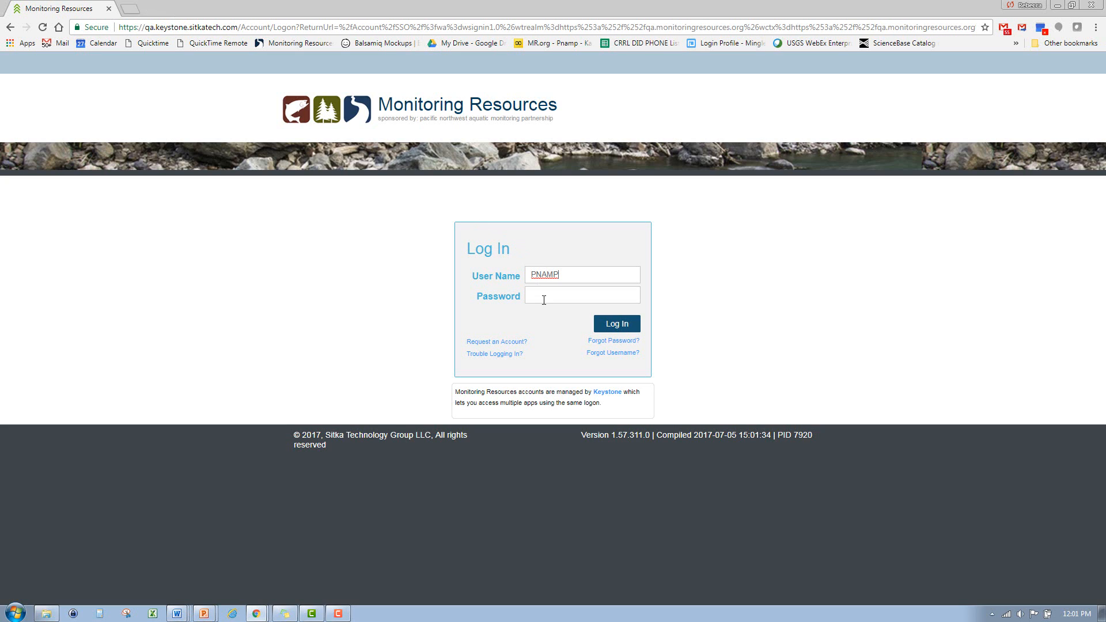
pyautogui.click(533, 295)
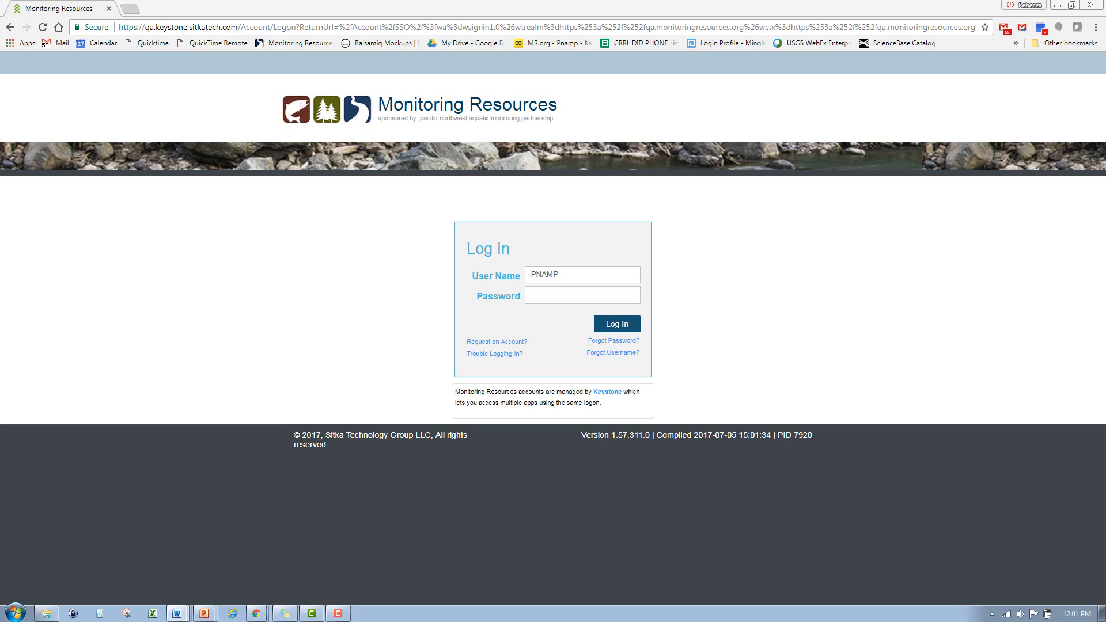
pyautogui.click(544, 294)
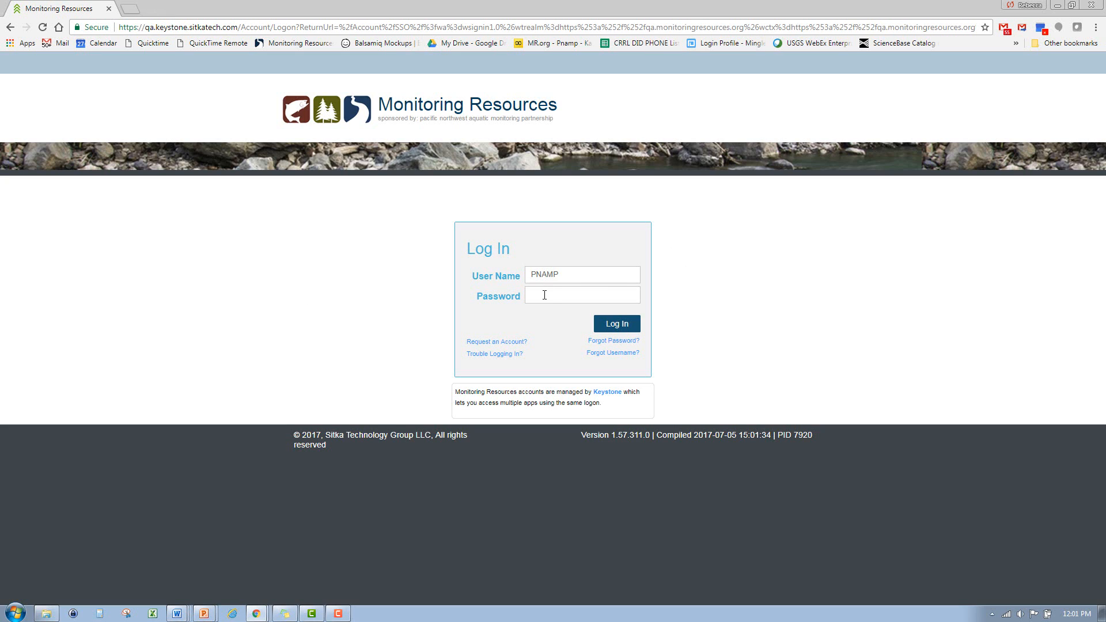
pyautogui.hotkey('ctrl', 'v')
pyautogui.click(612, 326)
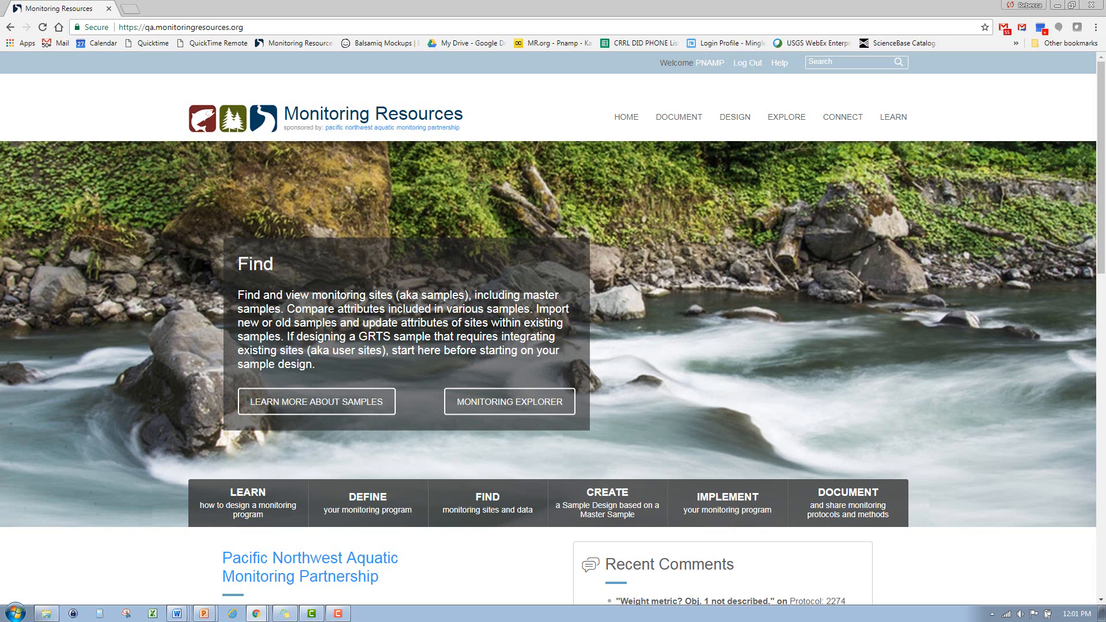
# Create a new study design and name it "WDFW Monitoring of Aquatic Habitat in the White Salmon".
pyautogui.moveTo(667, 118)
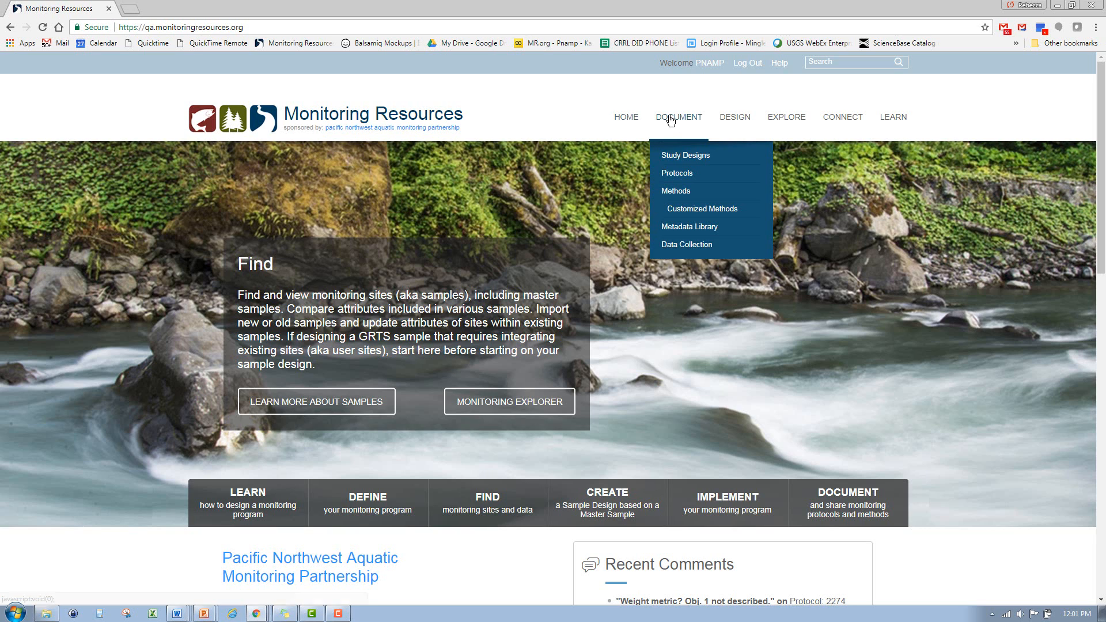
pyautogui.click(679, 157)
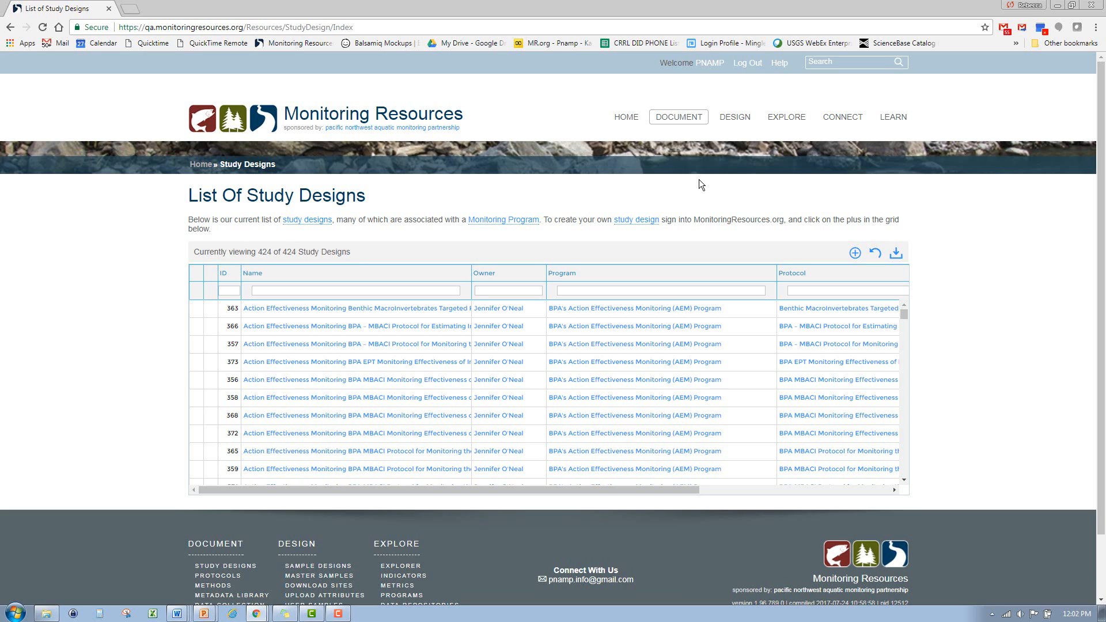
pyautogui.click(856, 254)
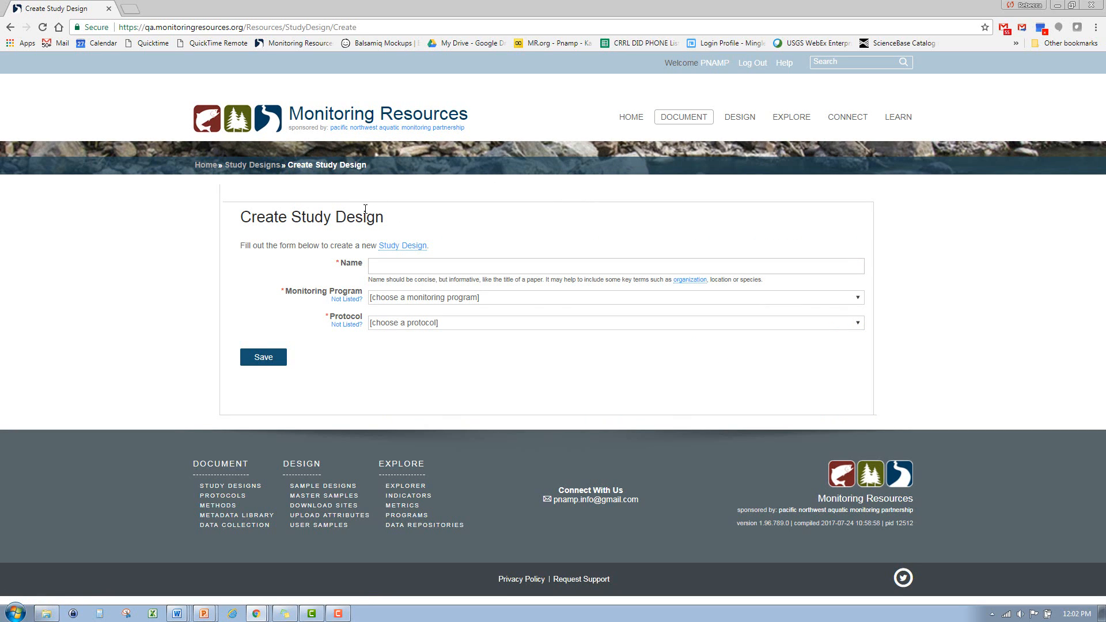
pyautogui.click(407, 264)
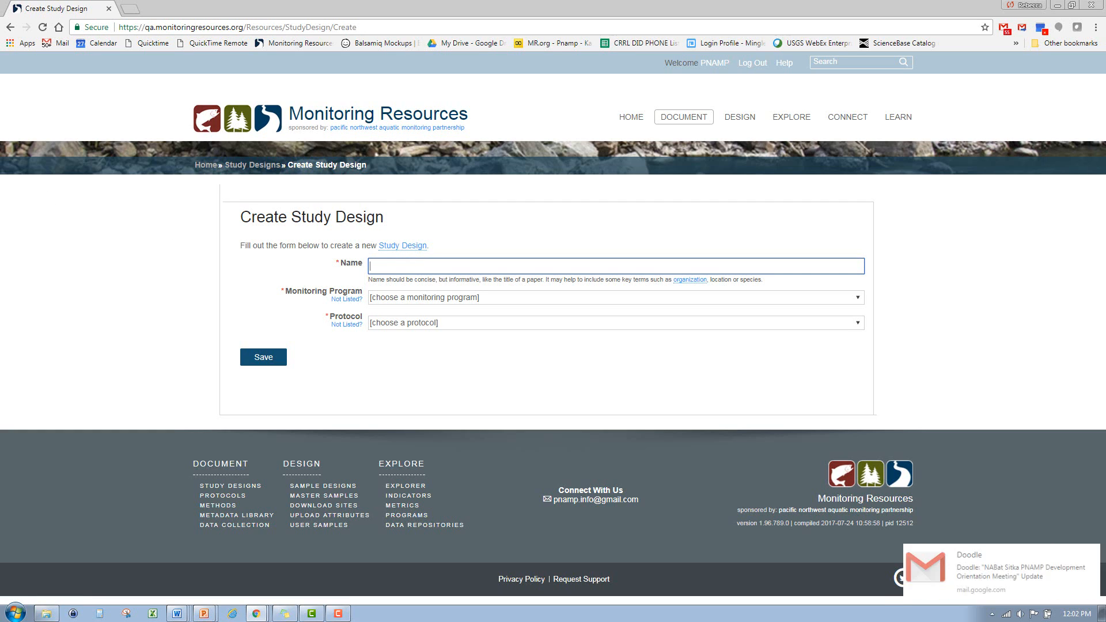
pyautogui.write('WDFW Monitoring of Aquatic Habitat in the White Salmon')
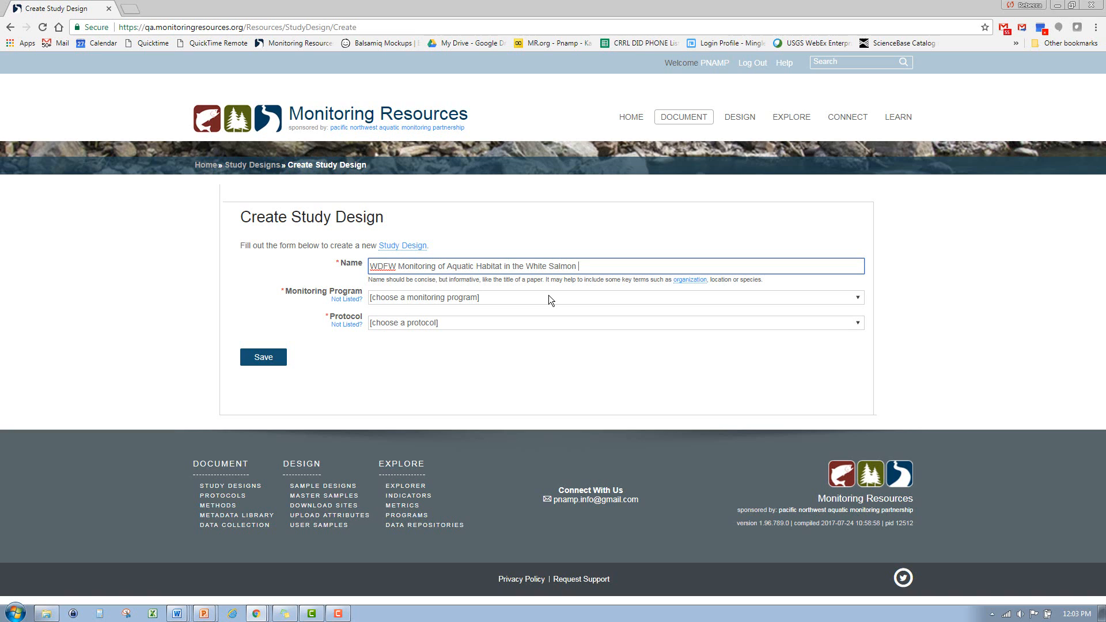
# Set the study design's monitoring program to Washington Department of Fish and Wildlife (WDFW).
pyautogui.click(508, 299)
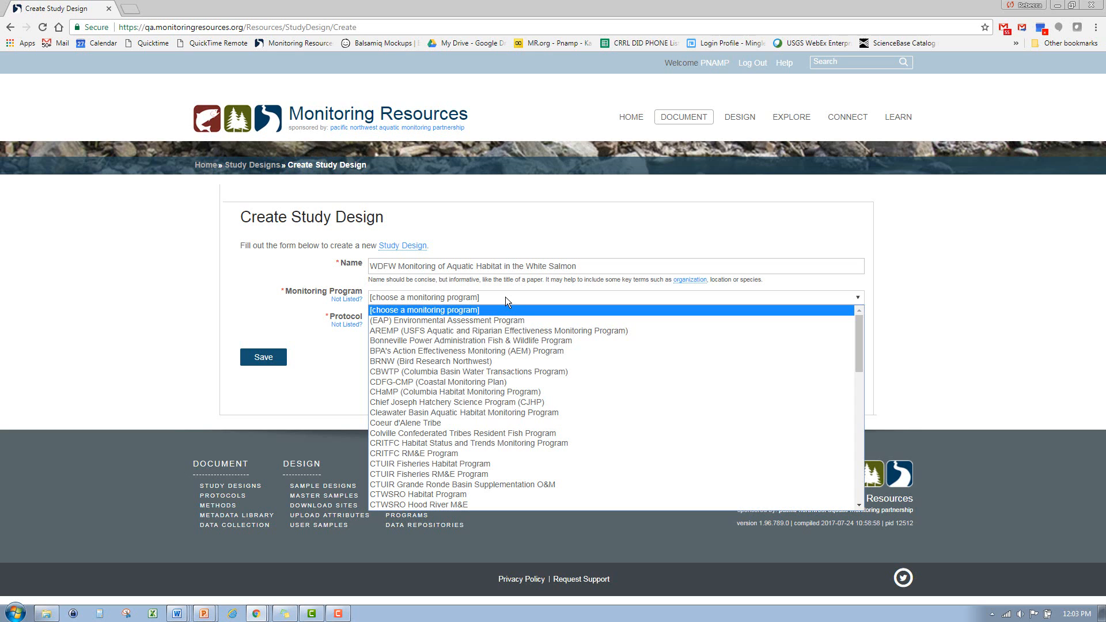
pyautogui.press('w')
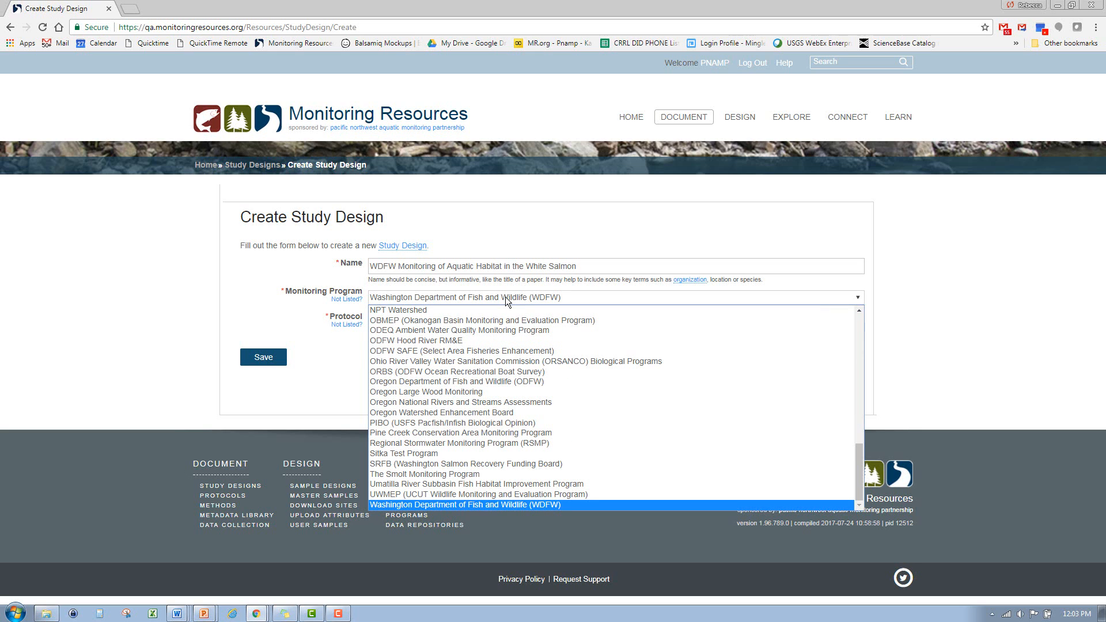
pyautogui.click(561, 506)
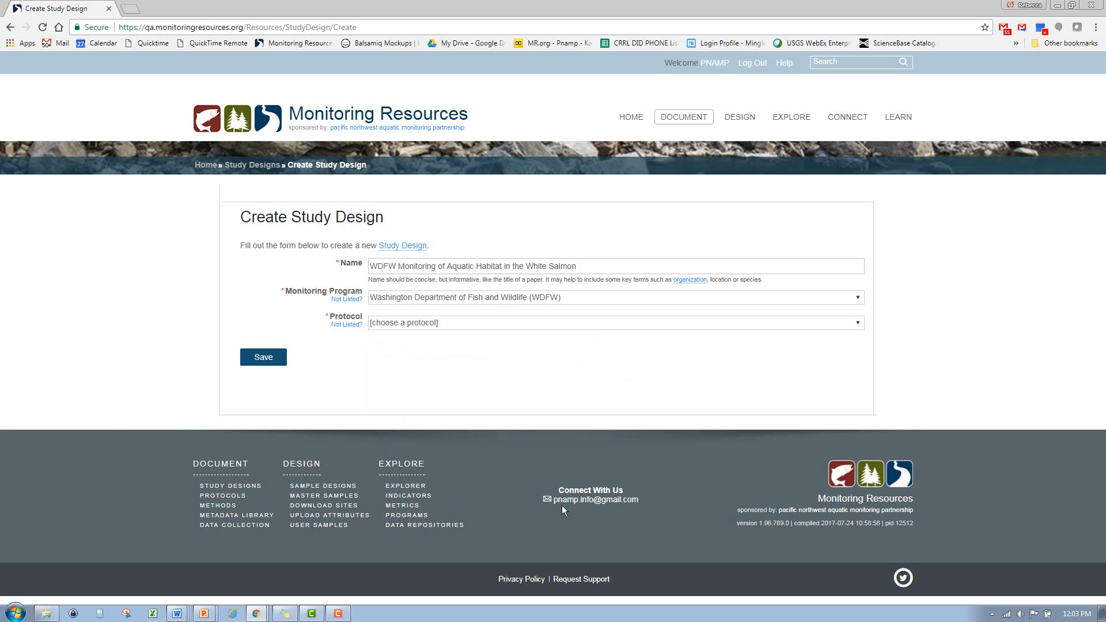
# Choose the protocol "Scientific Protocol for Salmonid Habitat Surveys within the Columbia Habitat Monitoring Program (CHaMP) v4.0" and save the study design.
pyautogui.click(446, 324)
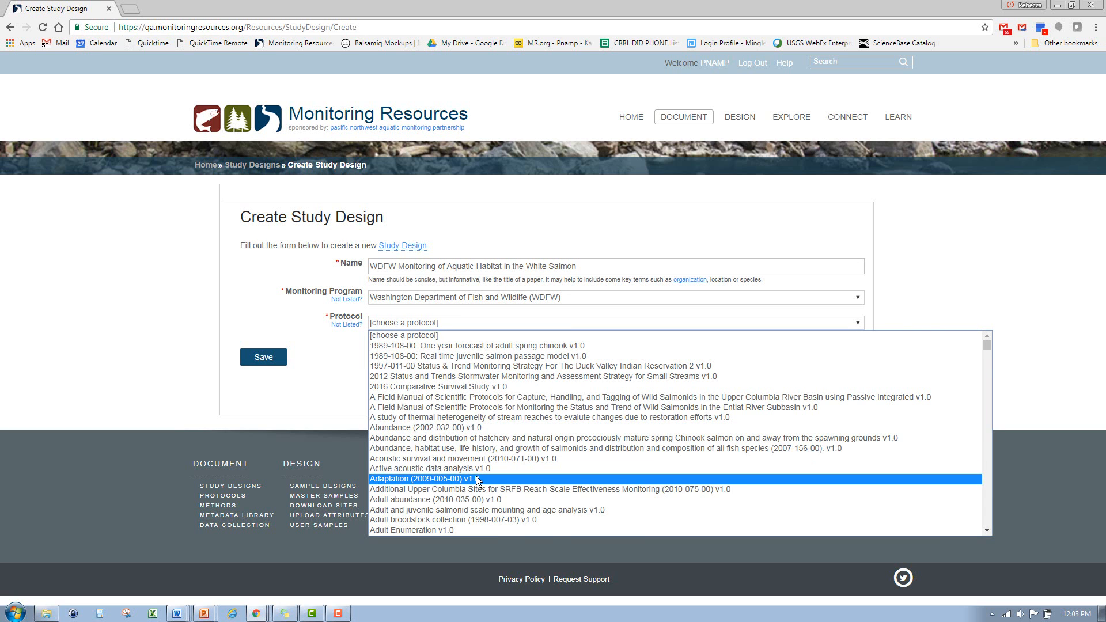
pyautogui.scroll(-10, 478, 478)
pyautogui.scroll(-6, 480, 482)
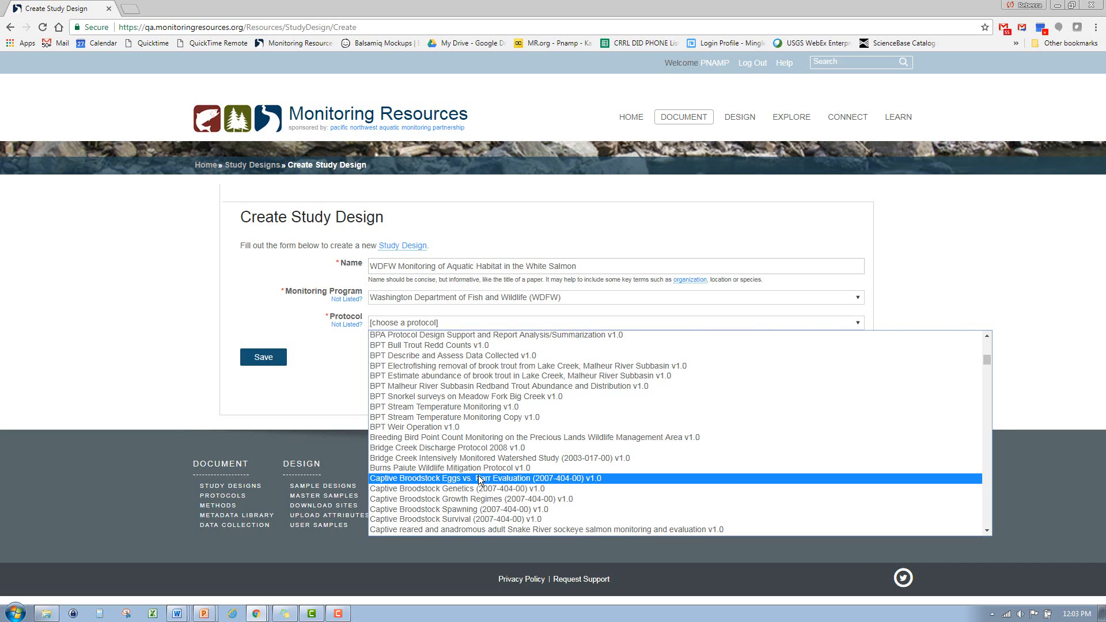
pyautogui.scroll(-20, 480, 480)
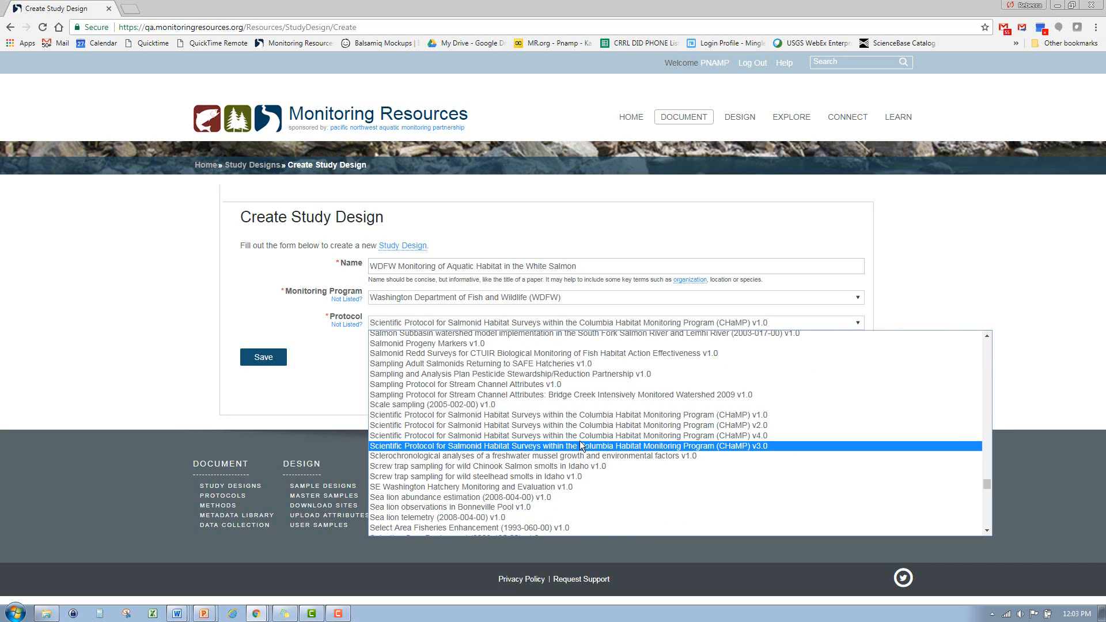
pyautogui.click(582, 437)
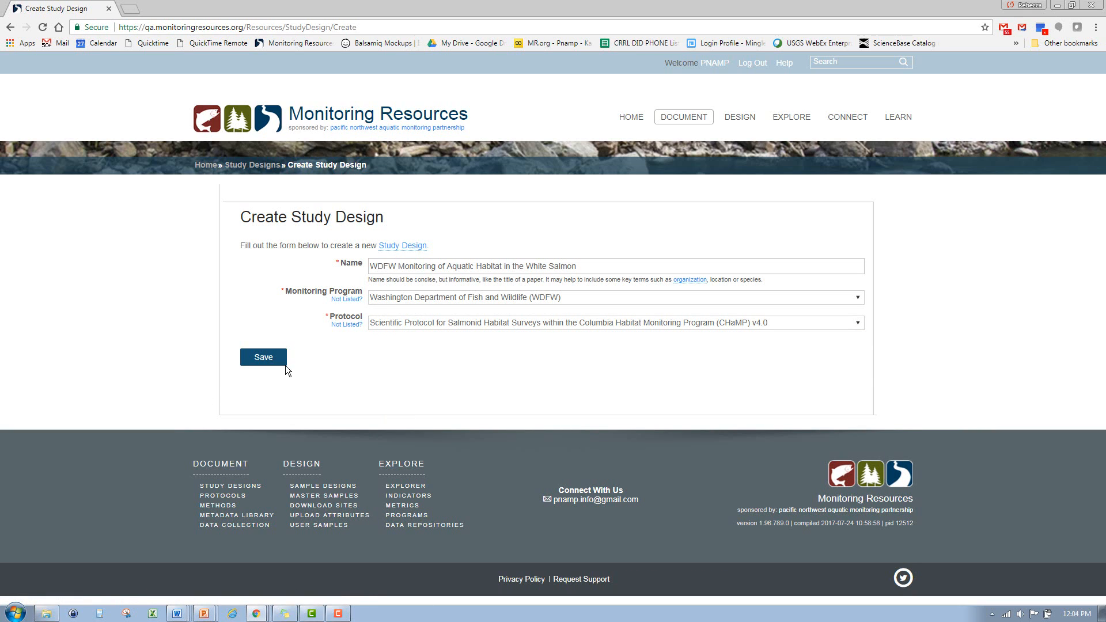
pyautogui.click(269, 365)
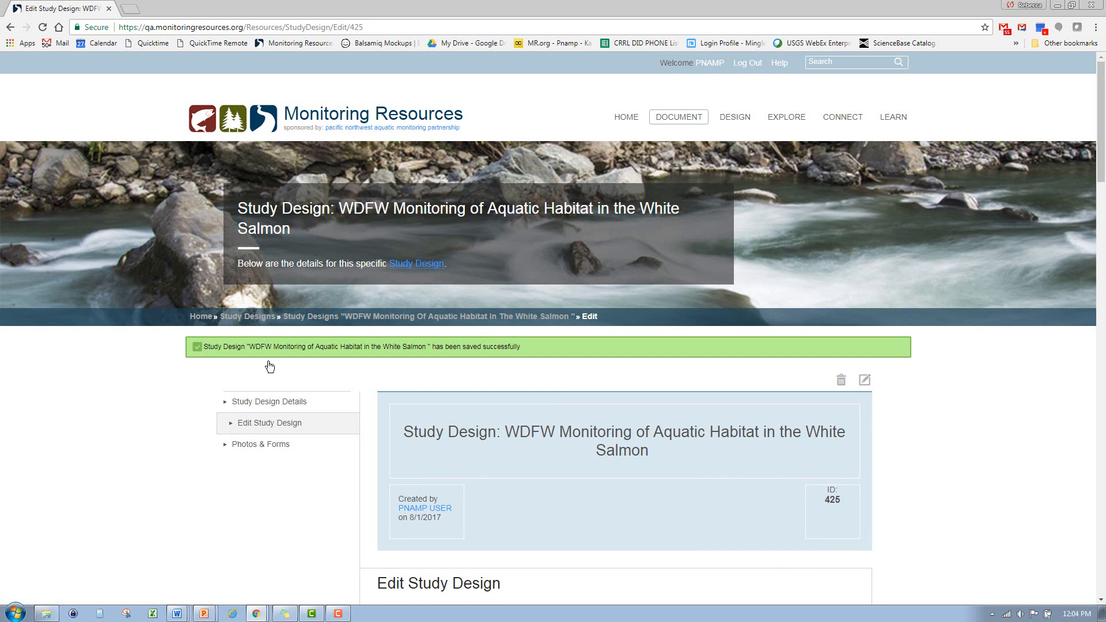
# Set the study design's monitoring purpose to Status and Trends Monitoring and its estimated cost per site to < $1,000.
pyautogui.scroll(-2, 194, 384)
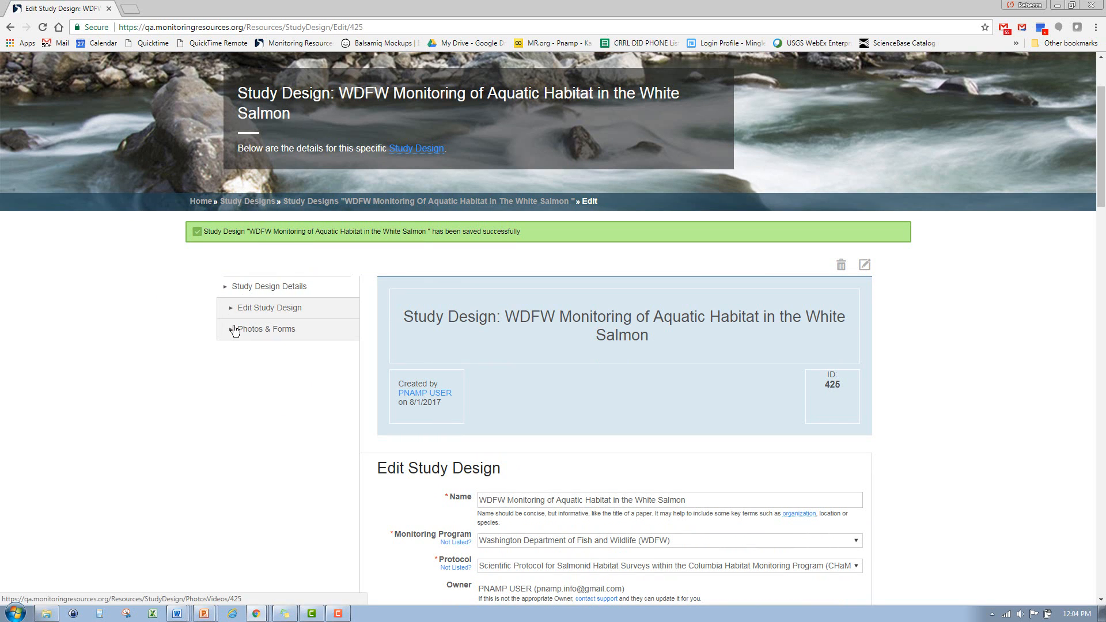
pyautogui.scroll(-2, 278, 427)
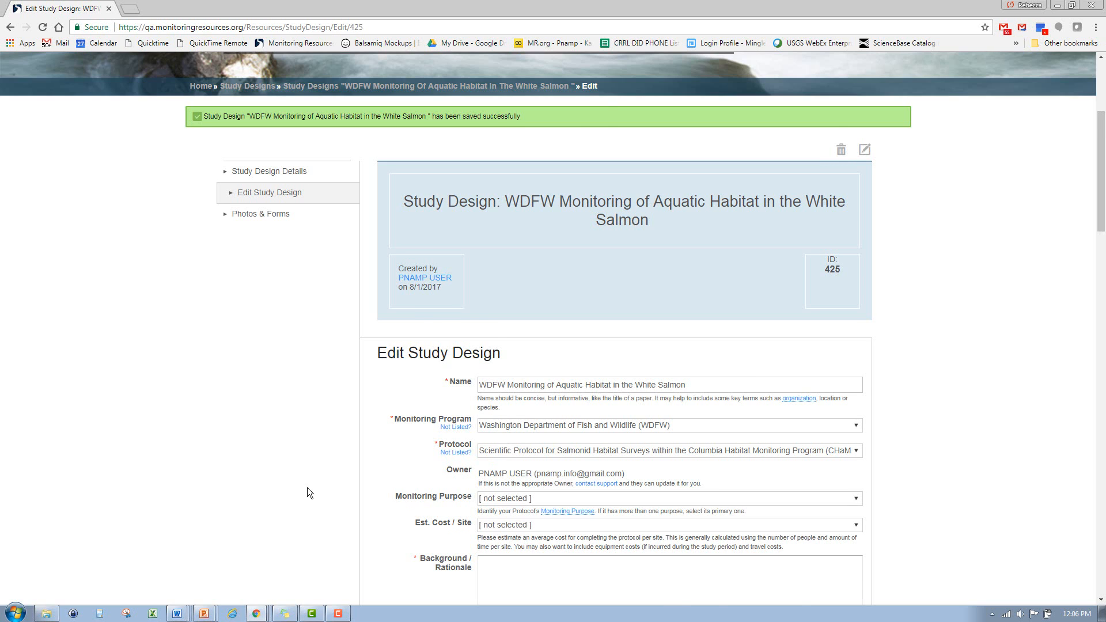
pyautogui.scroll(-1, 561, 440)
pyautogui.click(562, 440)
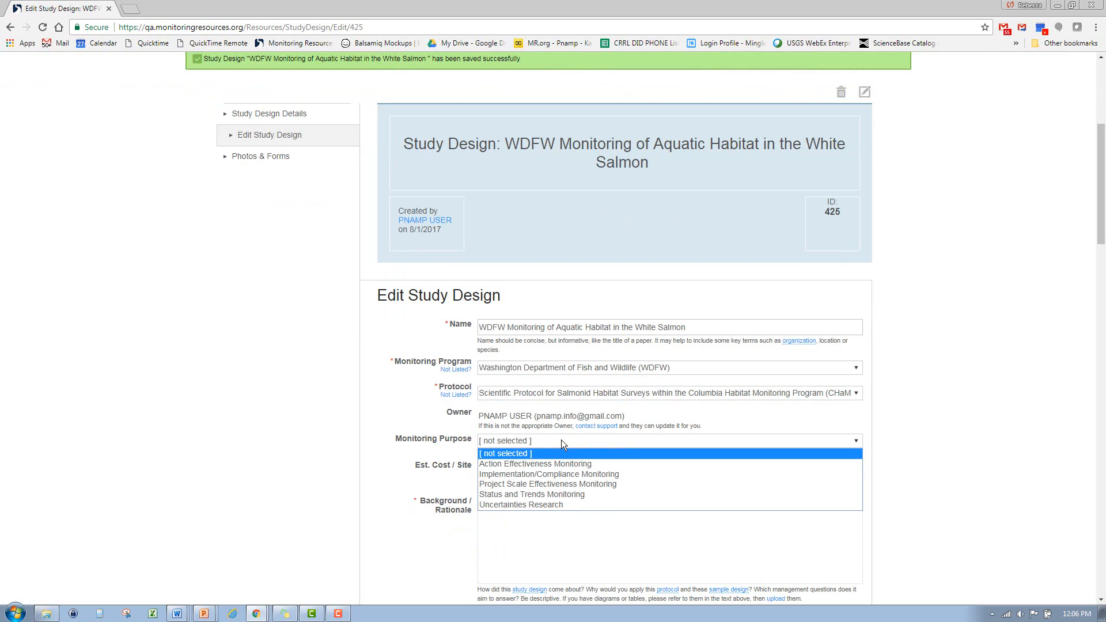
pyautogui.press('Down')
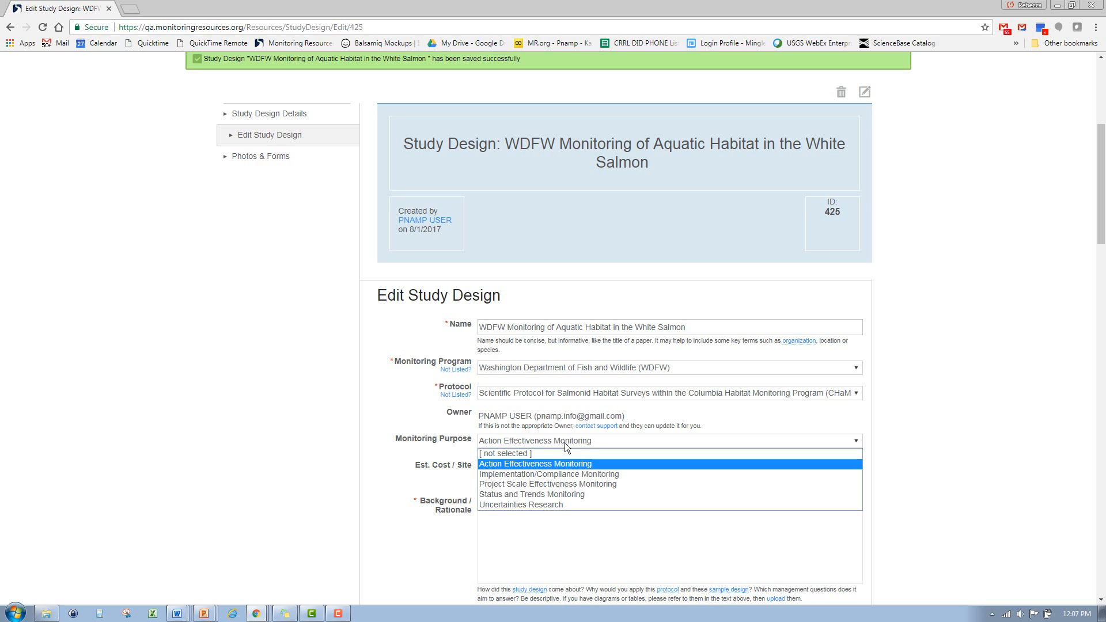
pyautogui.click(554, 495)
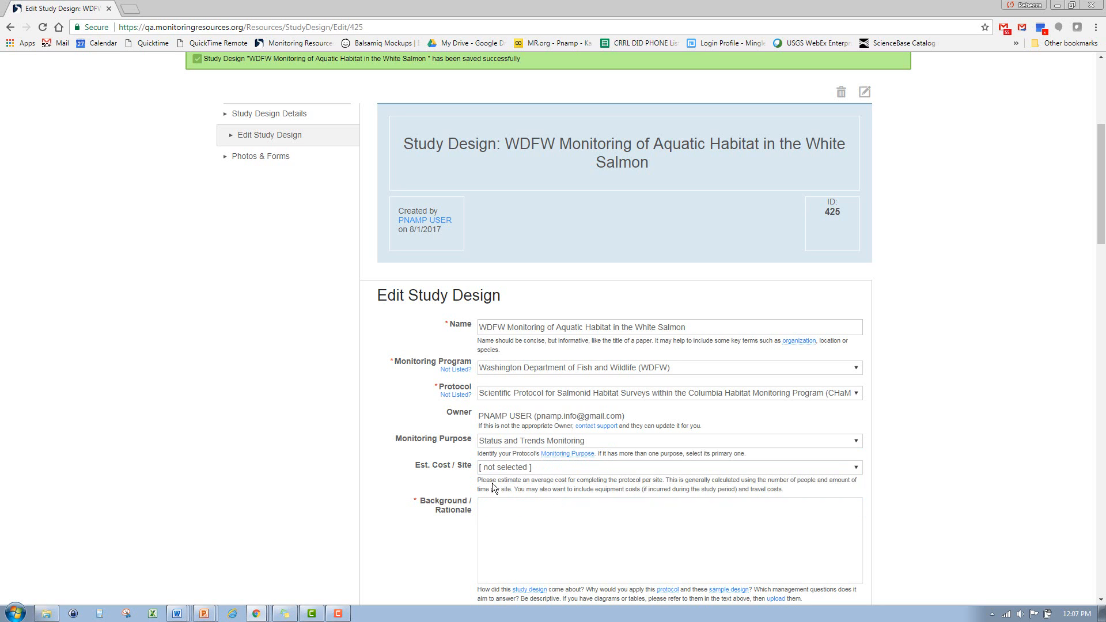
pyautogui.click(509, 470)
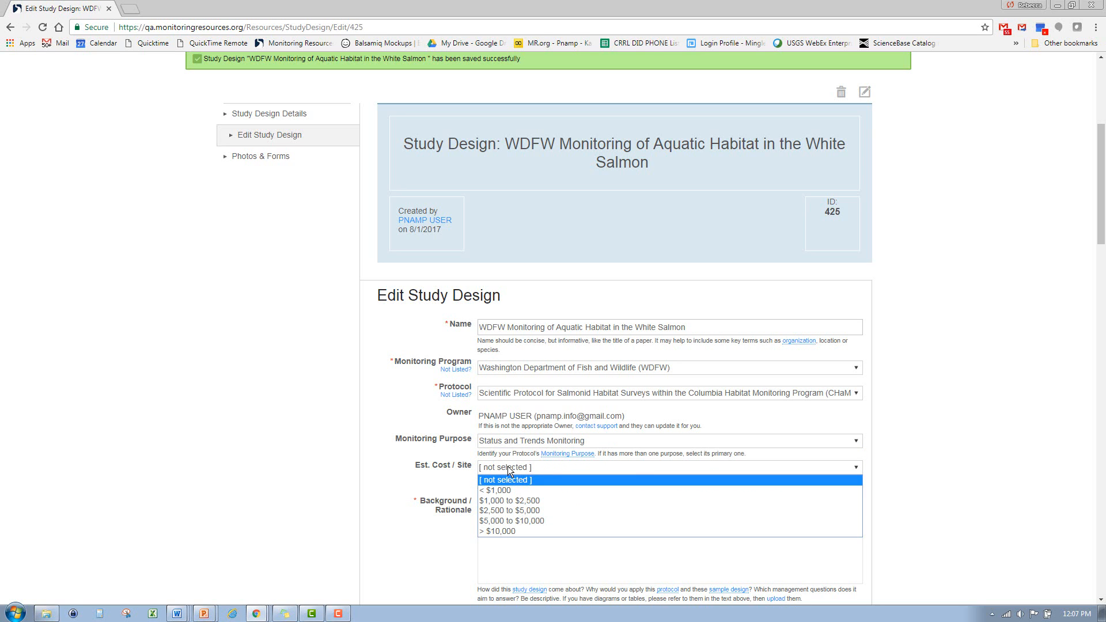
pyautogui.click(507, 491)
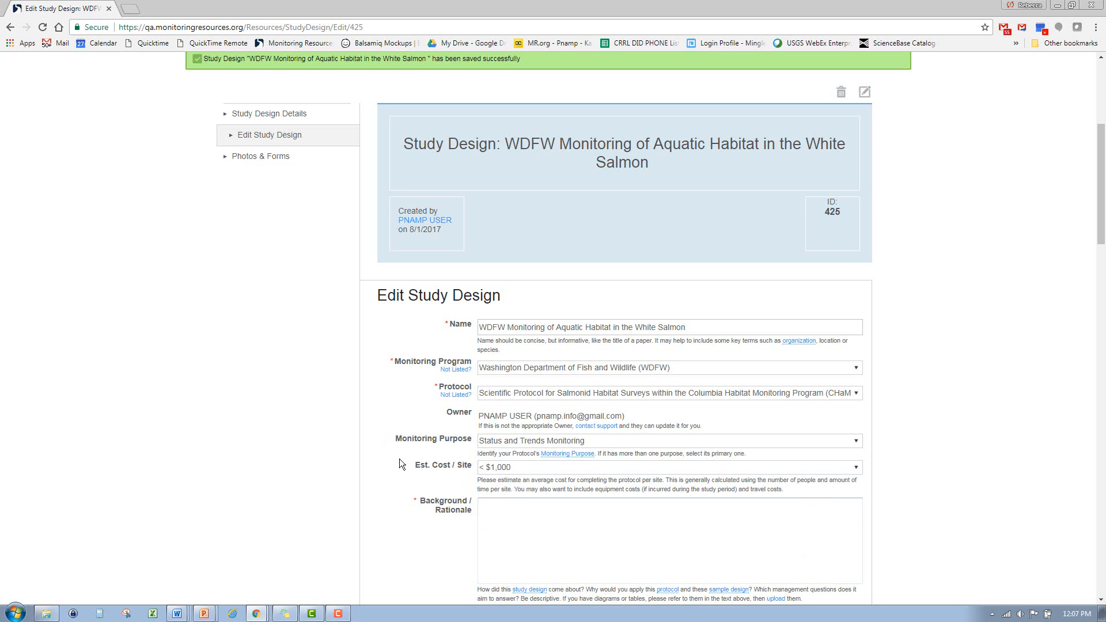
# Fill in the Background / Rationale, describing White Salmon River habitat monitoring within the larger WDFW effort and the CHAMP protocol for regionally consistent data.
pyautogui.click(510, 513)
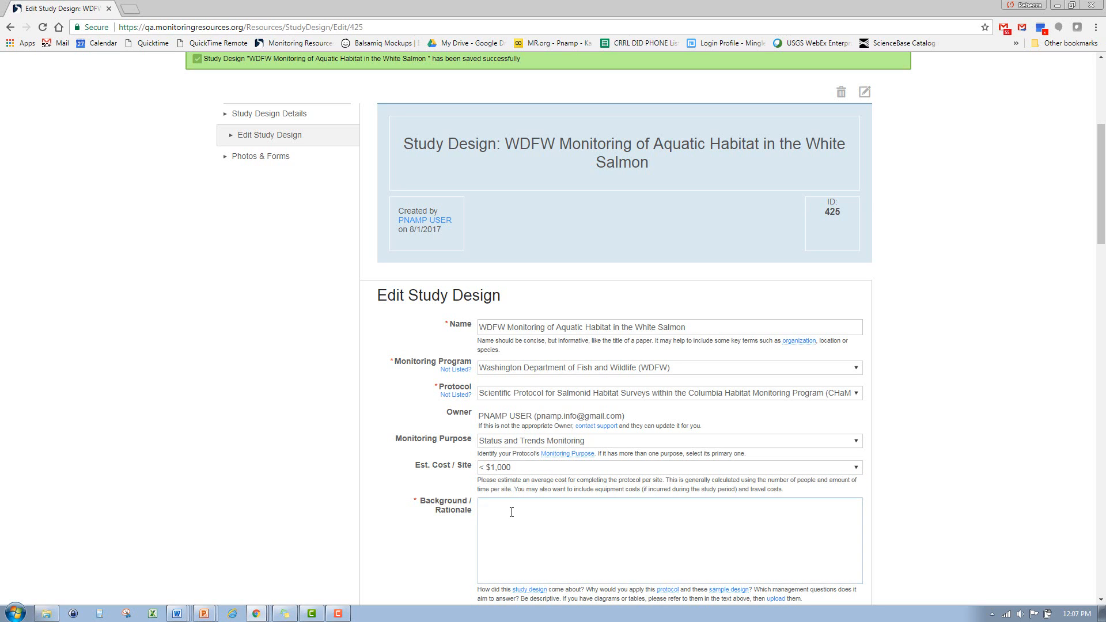
pyautogui.scroll(-1, 512, 512)
pyautogui.scroll(-1, 512, 512)
pyautogui.click(514, 403)
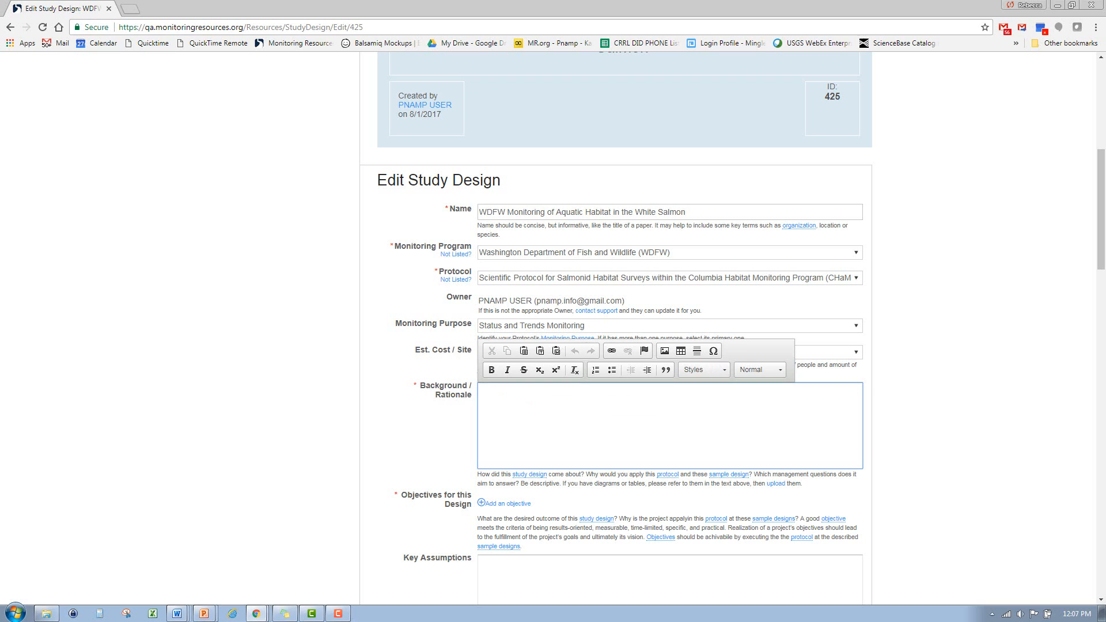
pyautogui.write('This project was designed to monitor habitat on the White Salmon River. It is part of the larger WDFW habitat monitoring effort. We have chosen to apply the CHAMP protocol so that the methods we apply to collect data are consistent with other habitat data collected in the region. We are seeking to understand the status of salmon habitat in White Salmon Basin and overall in Washington.')
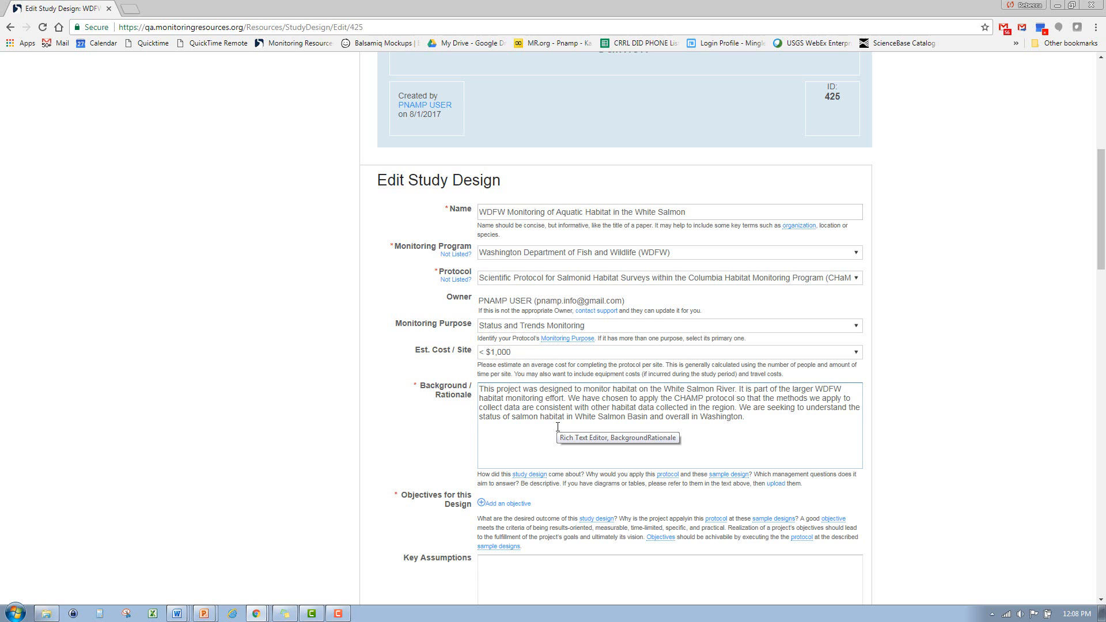
# Add two design objectives: "Understand if habitat quality is improving" and "Assess habitat quality in the white salmon river basin".
pyautogui.scroll(-1, 404, 443)
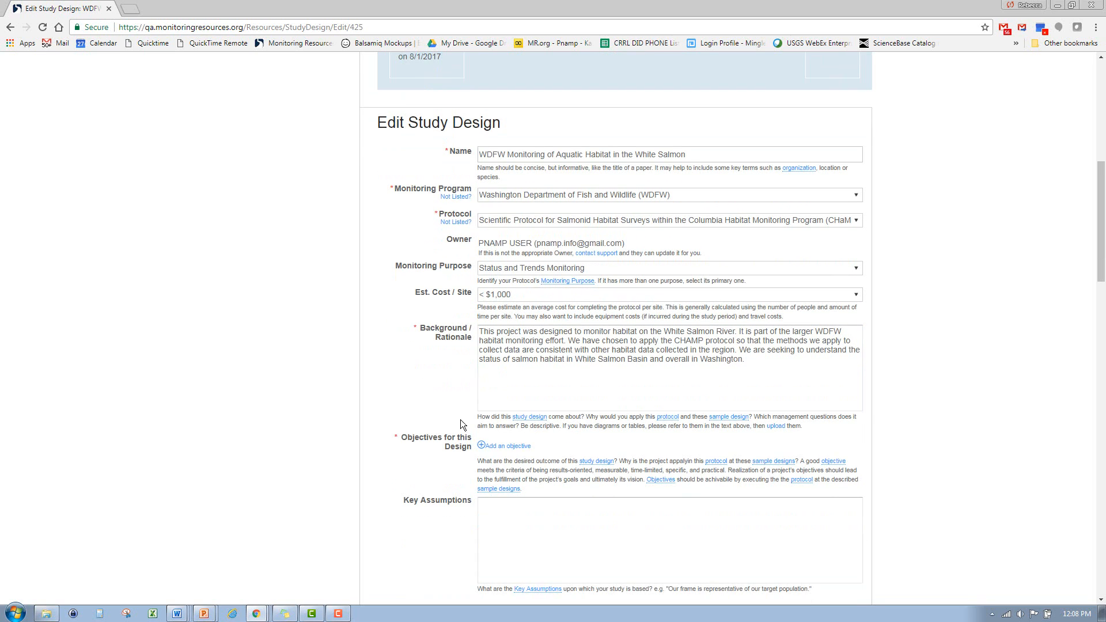
pyautogui.click(504, 447)
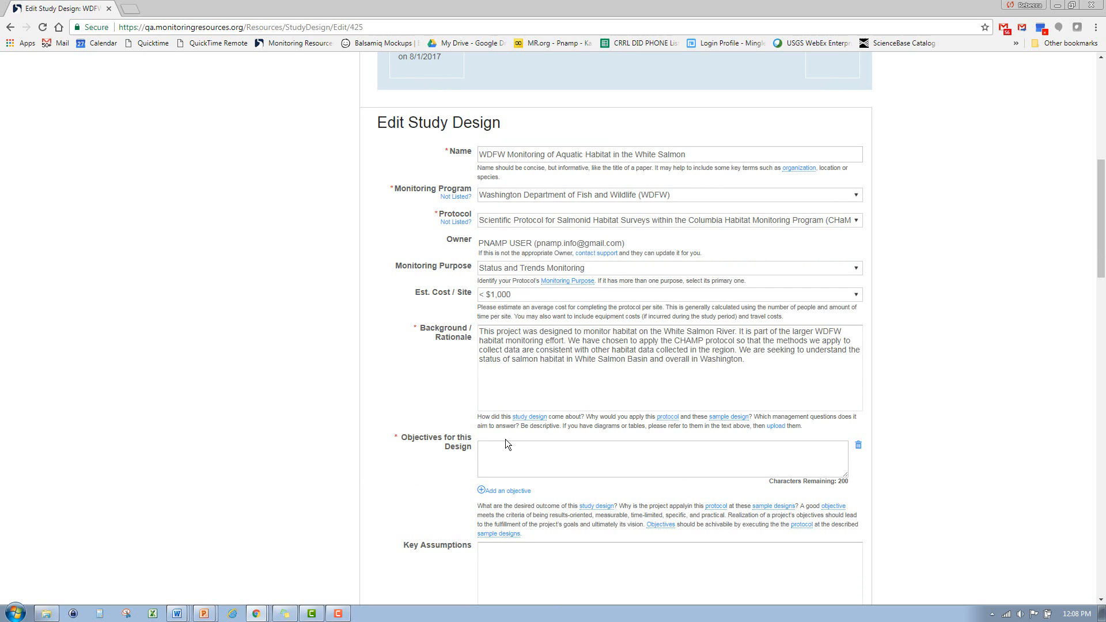
pyautogui.scroll(1, 506, 439)
pyautogui.click(511, 487)
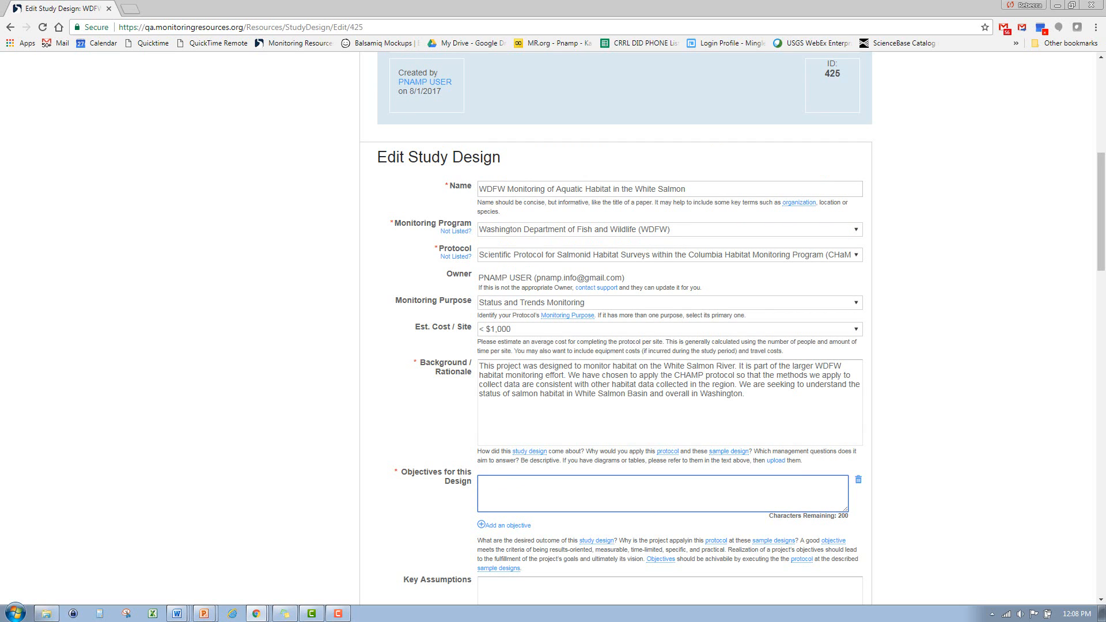
pyautogui.write('Understand if habitat quality is improving after the dam removal')
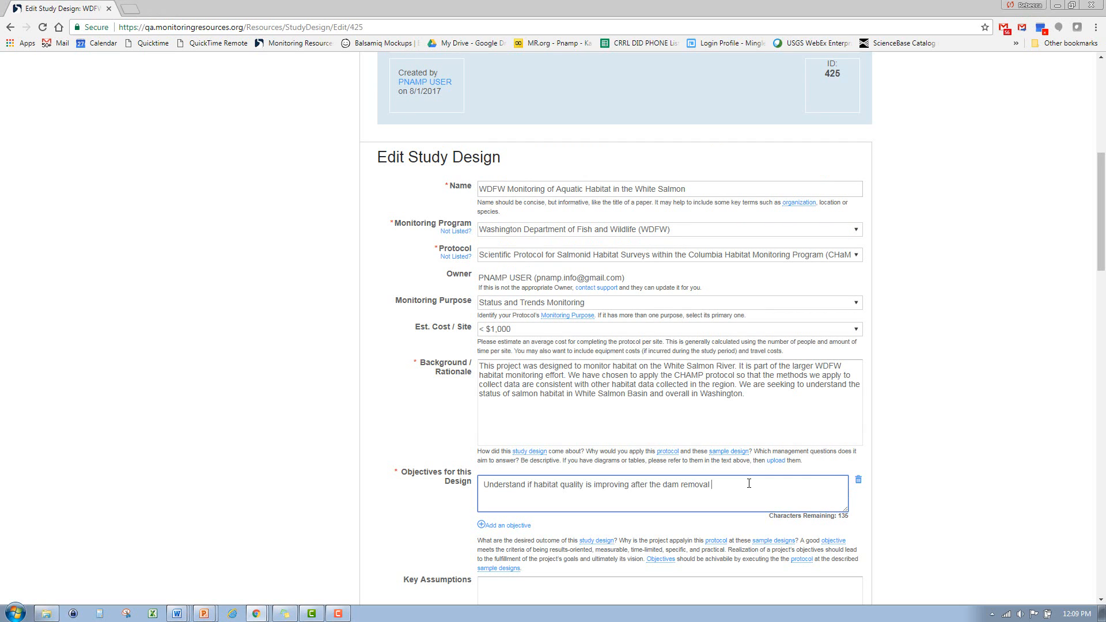
pyautogui.press('BackSpace')
pyautogui.press('BackSpace')
pyautogui.press('BackSpace')
pyautogui.press('BackSpace')
pyautogui.press('BackSpace')
pyautogui.press('BackSpace')
pyautogui.press('BackSpace')
pyautogui.press('BackSpace')
pyautogui.press('BackSpace')
pyautogui.press('BackSpace')
pyautogui.press('BackSpace')
pyautogui.press('BackSpace')
pyautogui.press('BackSpace')
pyautogui.press('BackSpace')
pyautogui.press('BackSpace')
pyautogui.press('BackSpace')
pyautogui.press('BackSpace')
pyautogui.press('BackSpace')
pyautogui.press('BackSpace')
pyautogui.press('BackSpace')
pyautogui.press('BackSpace')
pyautogui.press('BackSpace')
pyautogui.click(502, 525)
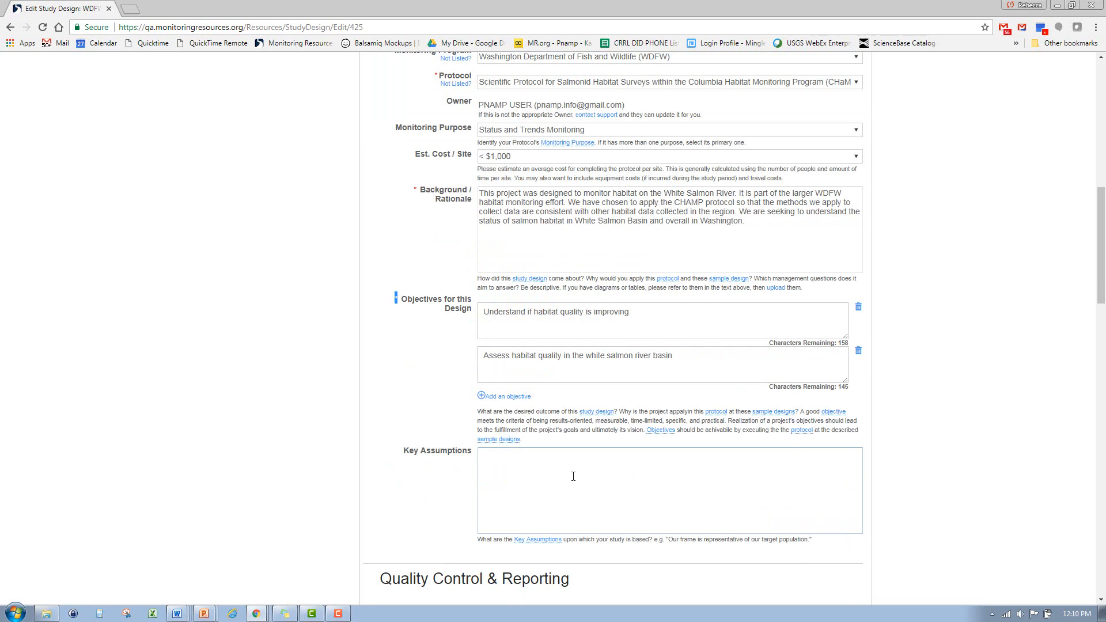
# Enter the key assumption "Applying the CHaMP Protocol will allow us to share our data and be part of a regional analysis.".
pyautogui.click(574, 477)
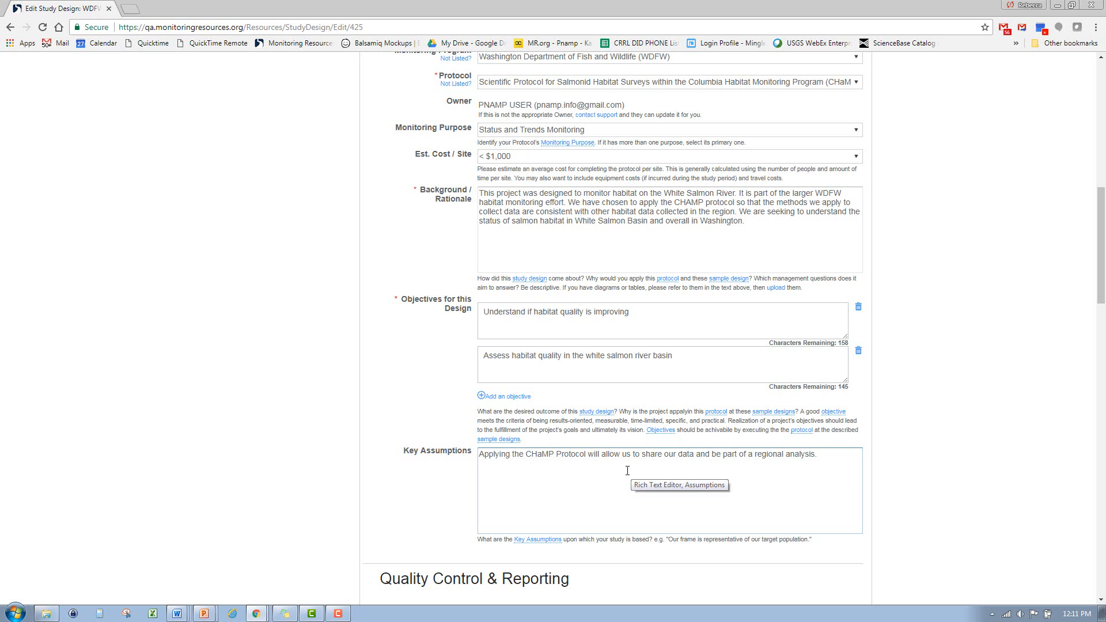
pyautogui.scroll(-3, 628, 471)
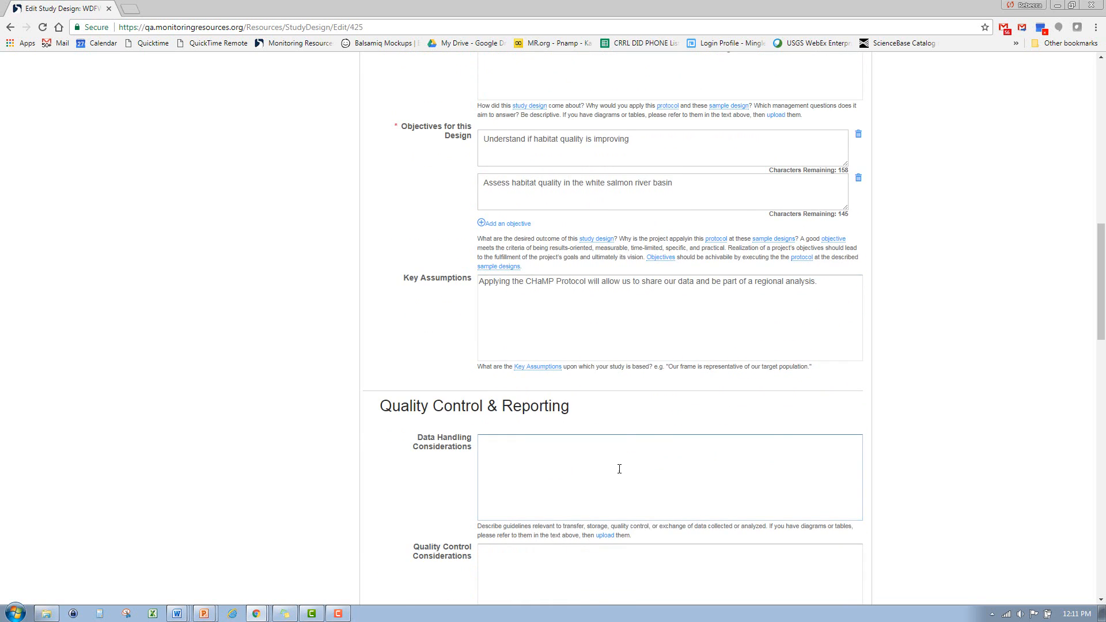
pyautogui.scroll(-1, 582, 438)
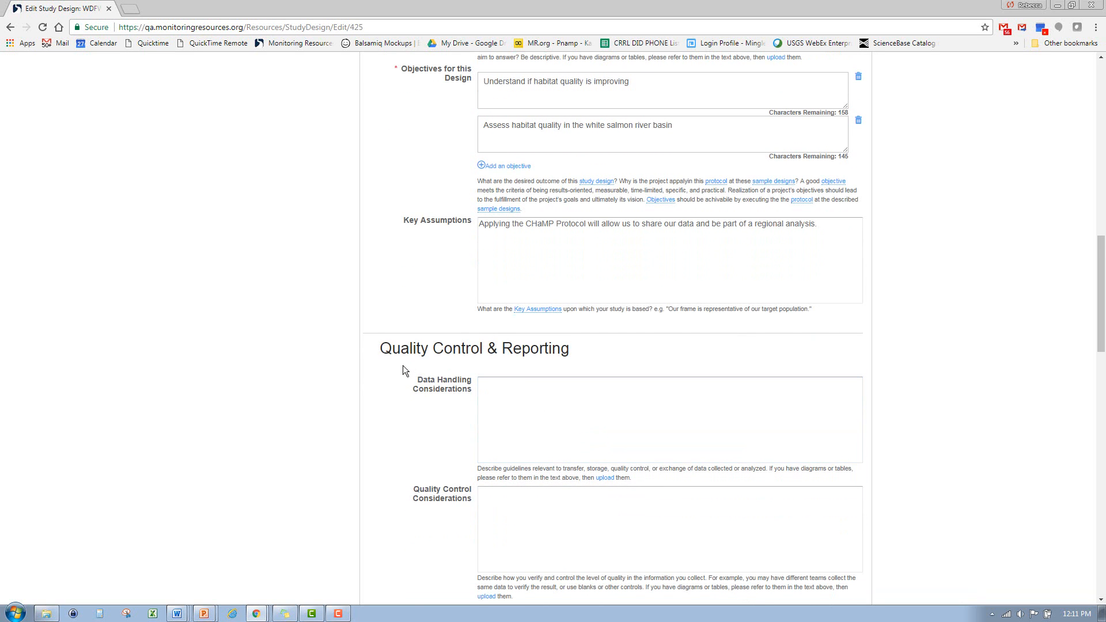
# Save the study design, leaving the quality control, reporting, personnel, training, schedule and budget sections blank.
pyautogui.scroll(-4, 403, 366)
pyautogui.scroll(-4, 402, 369)
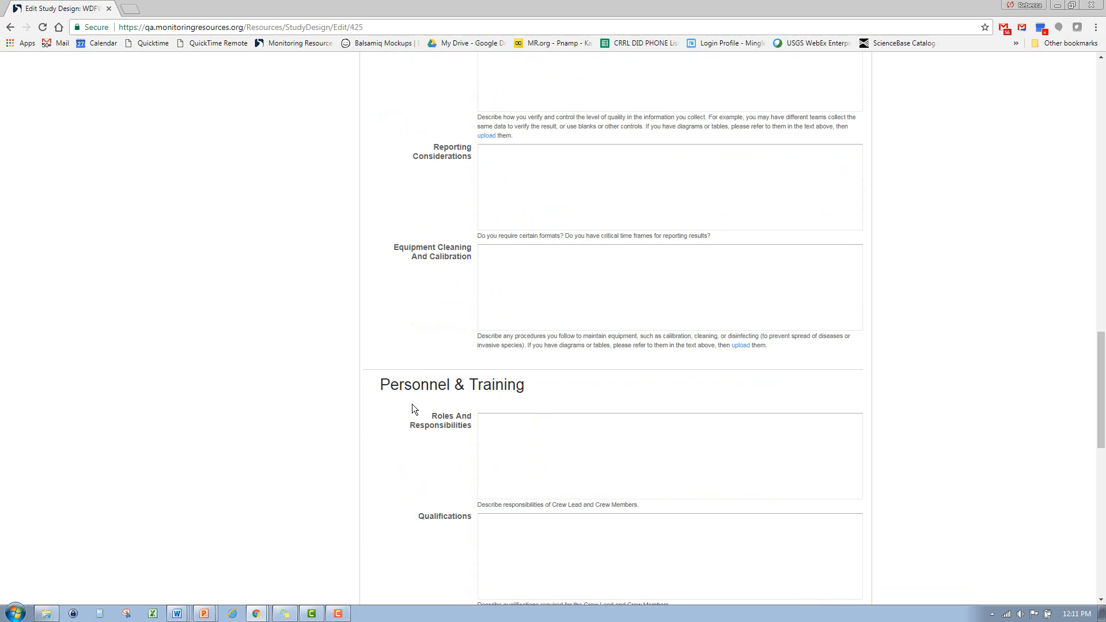
pyautogui.scroll(-6, 413, 409)
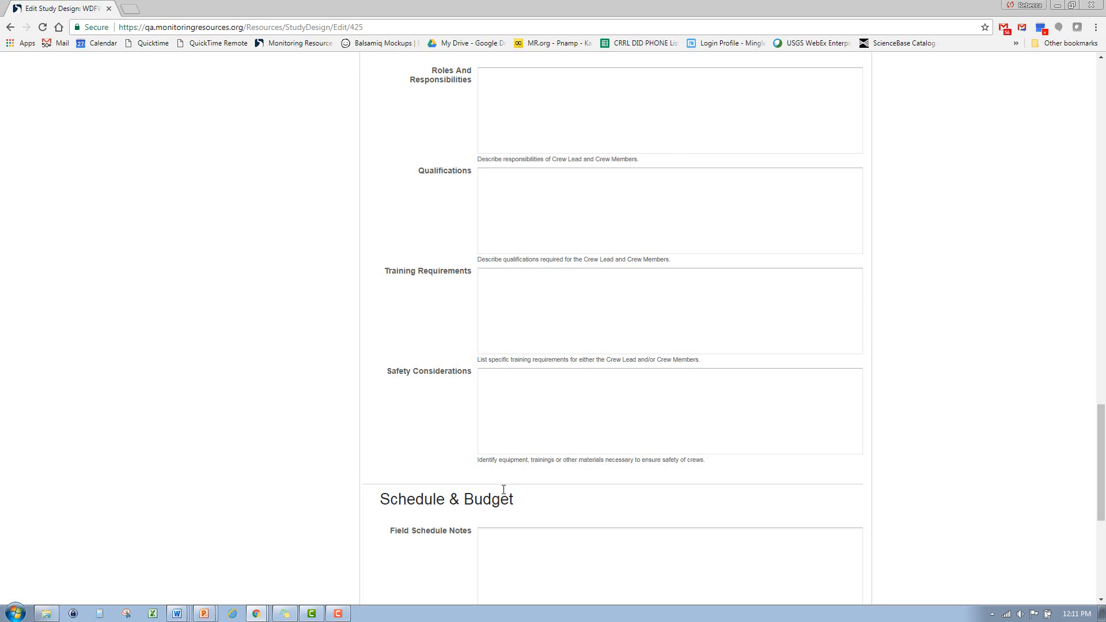
pyautogui.scroll(5, 503, 490)
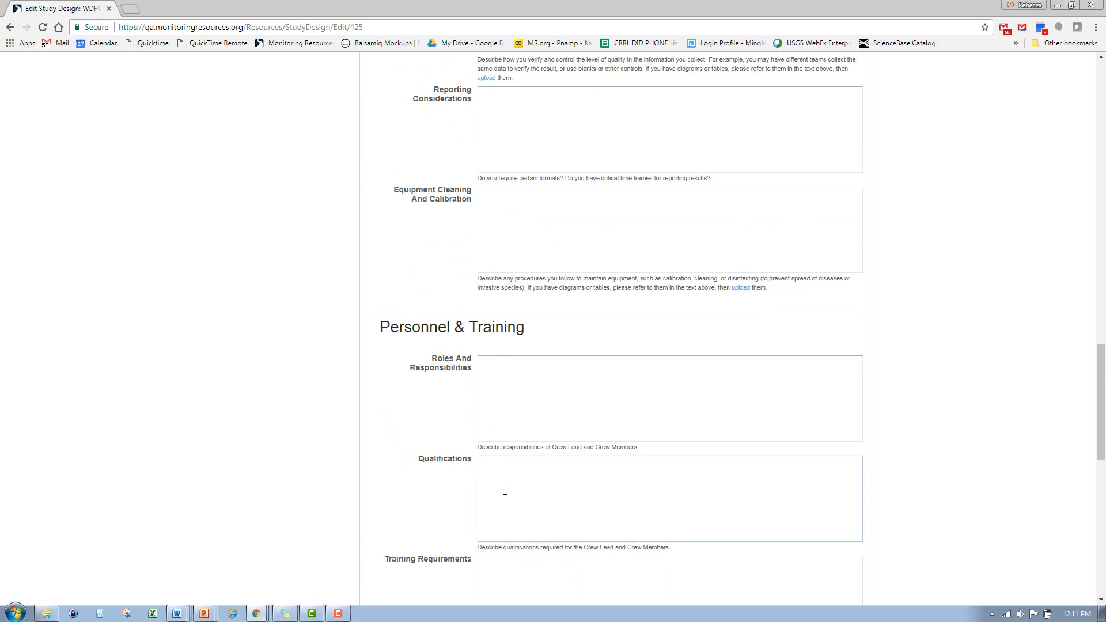
pyautogui.scroll(4, 504, 490)
pyautogui.scroll(4, 505, 490)
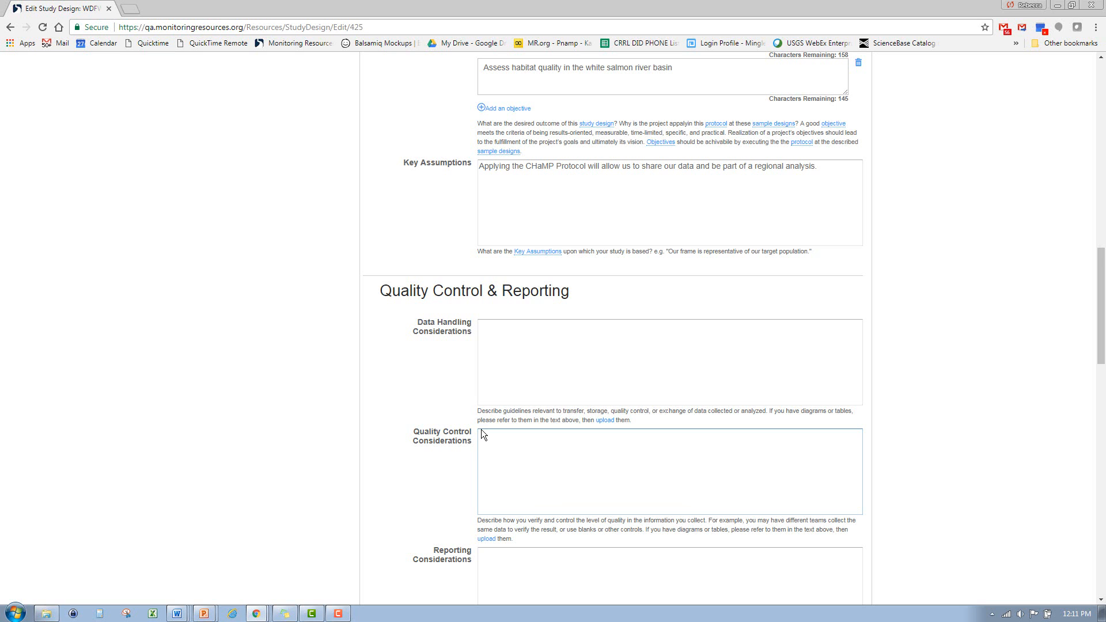
pyautogui.scroll(-18, 482, 430)
pyautogui.scroll(-2, 482, 430)
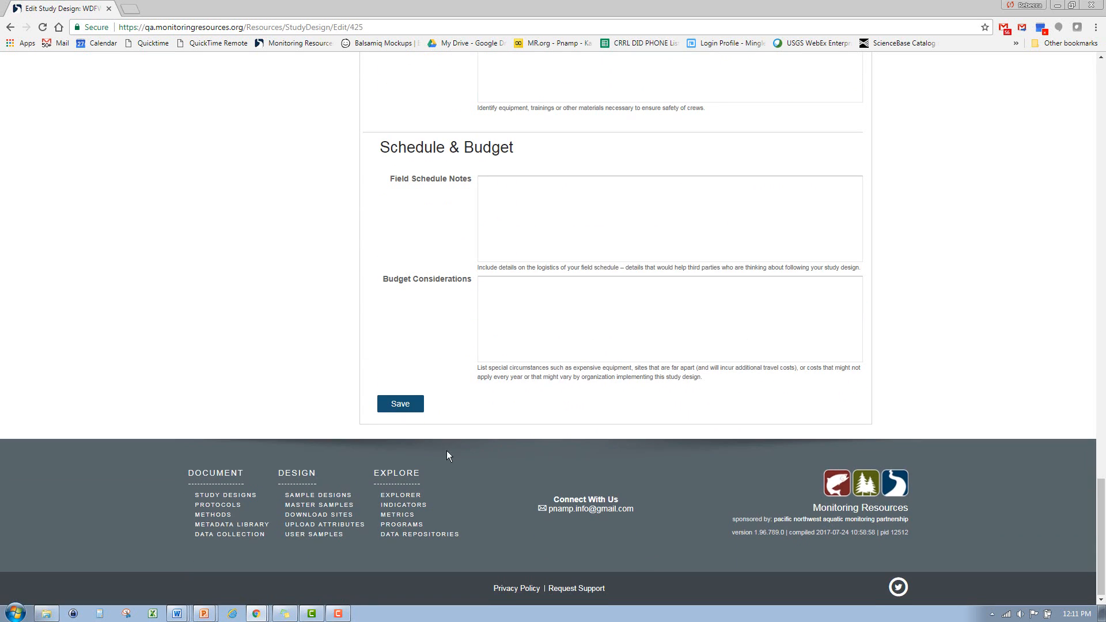
pyautogui.click(399, 404)
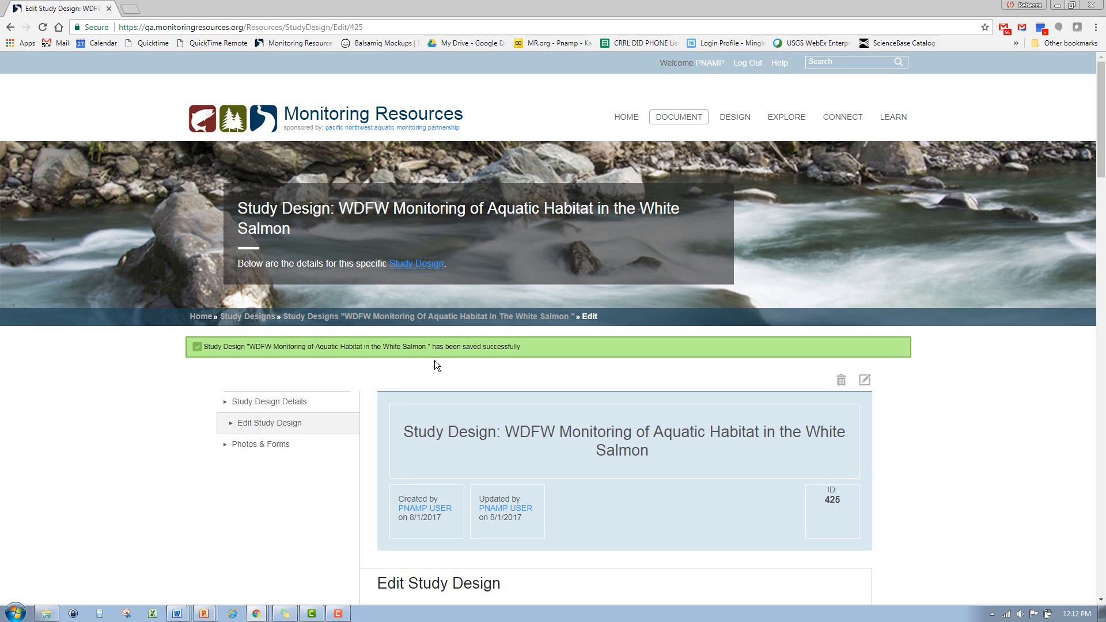
# Start a new user sample and name it "Sample locations on the White Salmon River".
pyautogui.moveTo(717, 119)
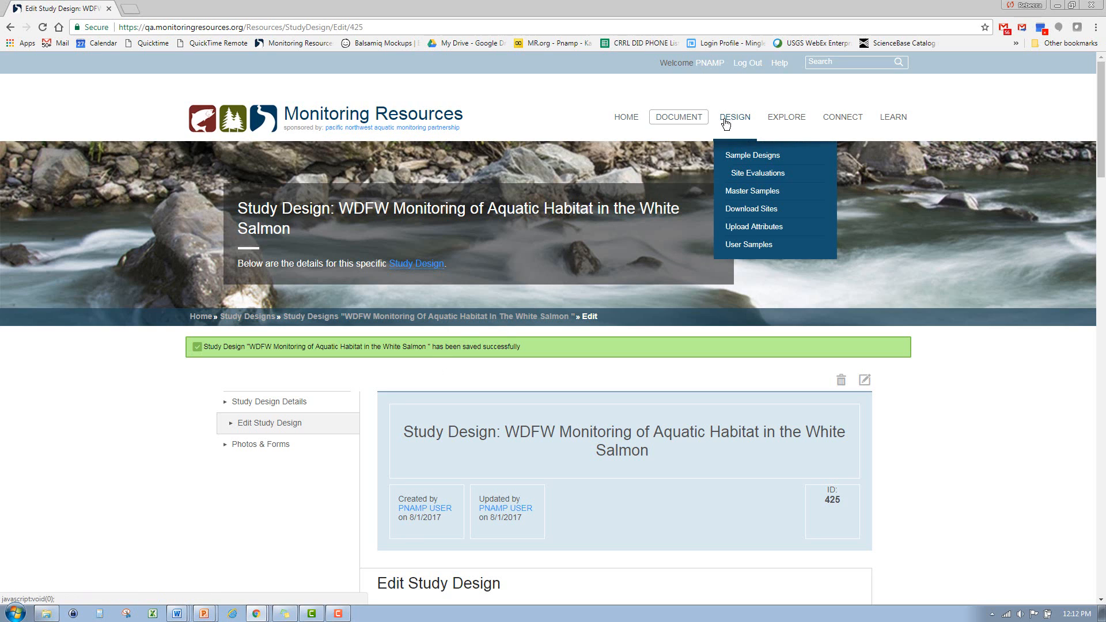
pyautogui.click(735, 247)
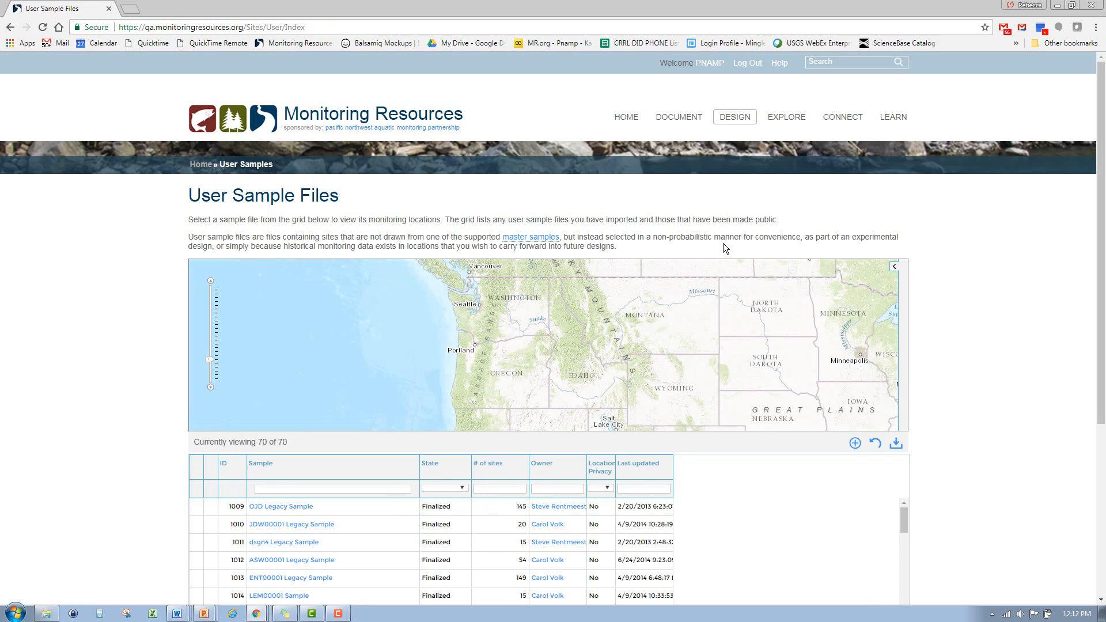
pyautogui.click(858, 443)
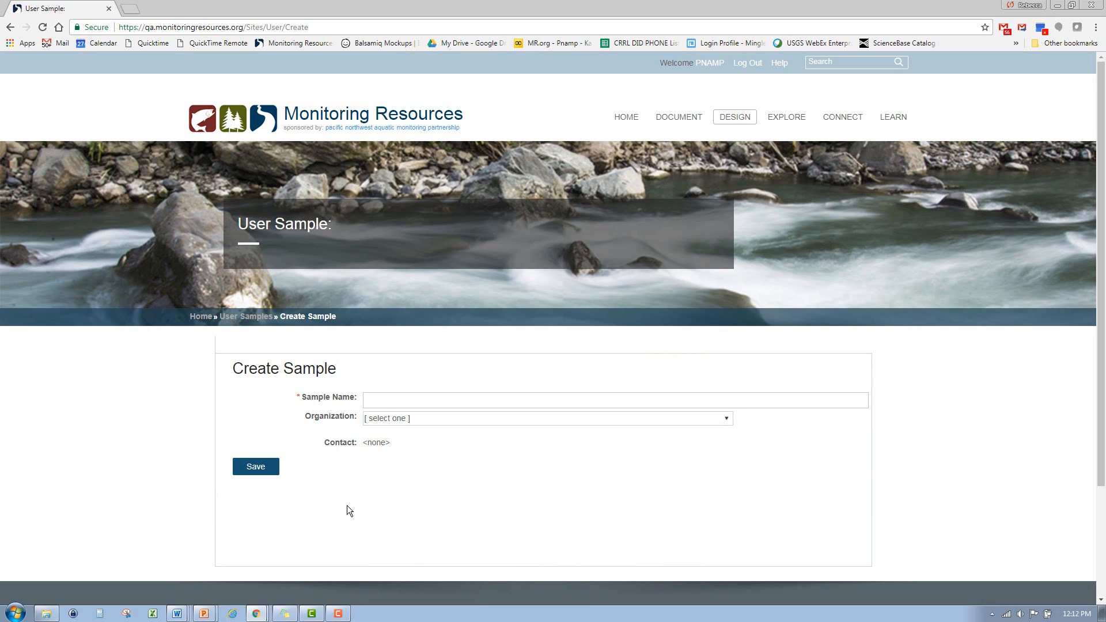
pyautogui.click(394, 403)
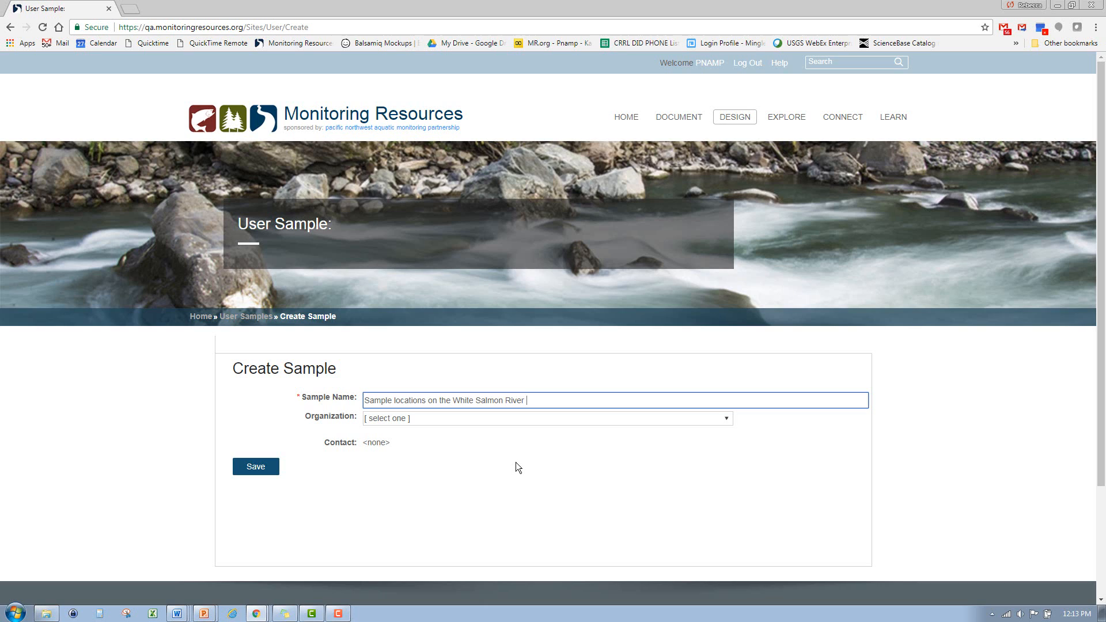
# Assign the sample to Washington Department of Fish and Wildlife (WDFW) with a contact person from that organization, and save it.
pyautogui.click(500, 420)
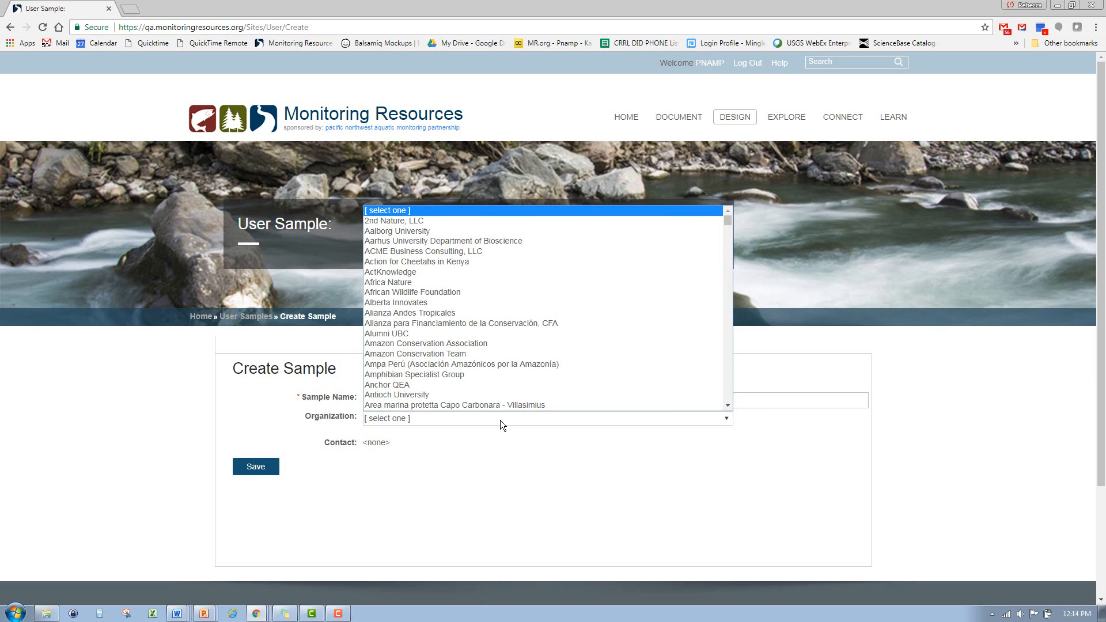
pyautogui.press('w')
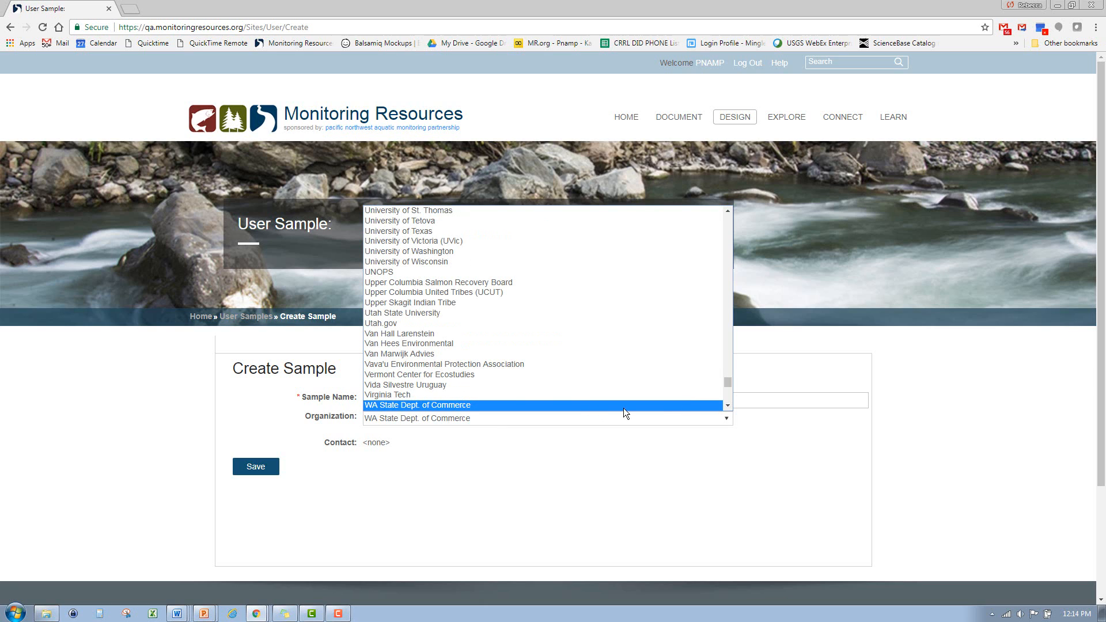
pyautogui.moveTo(726, 407); pyautogui.dragTo(725, 407)
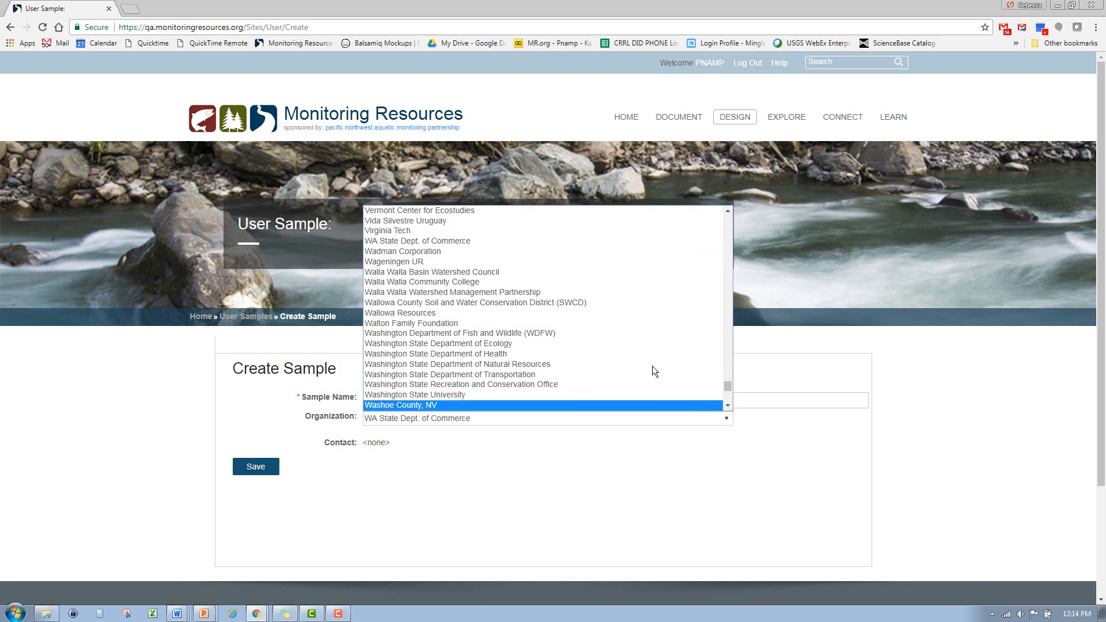
pyautogui.click(625, 336)
pyautogui.click(434, 445)
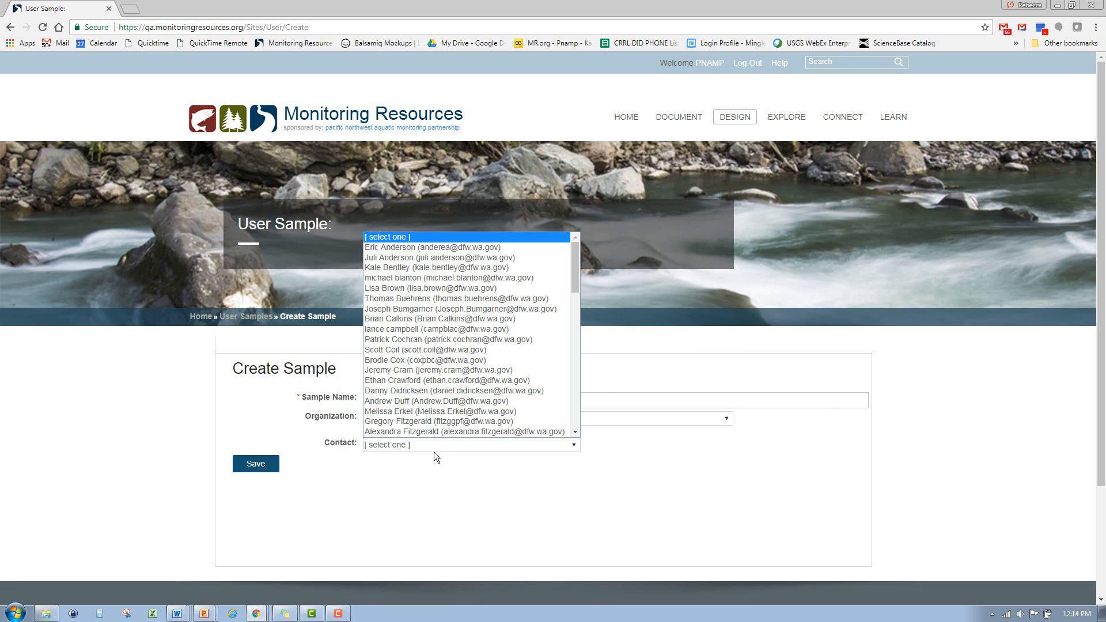
pyautogui.click(458, 392)
pyautogui.click(265, 466)
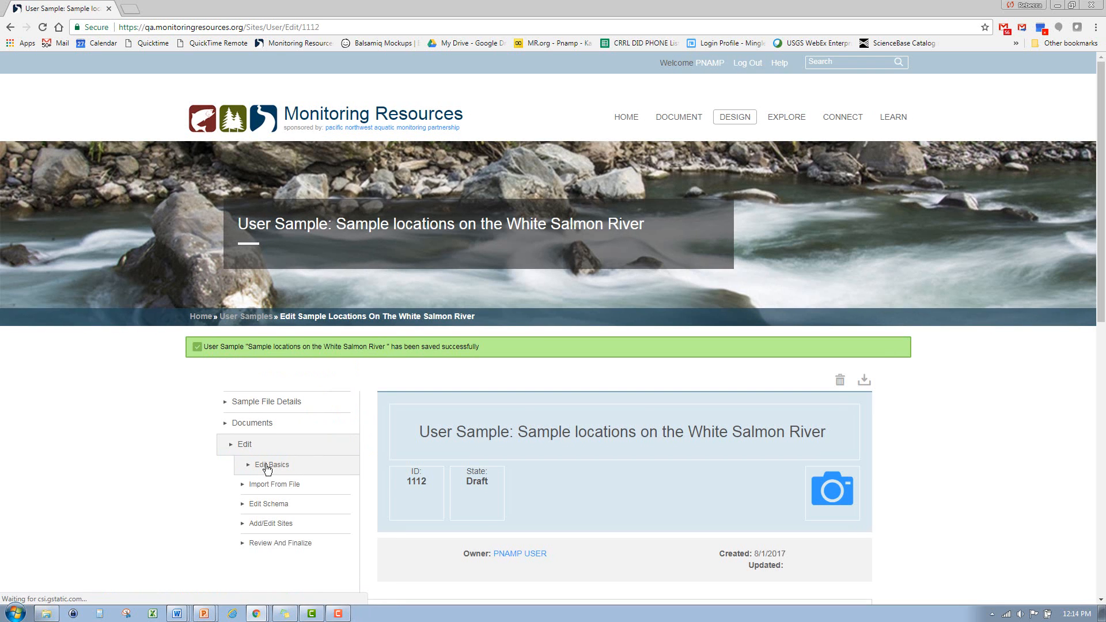
# Turn on location privacy for the sample and add one person as an authorized user.
pyautogui.scroll(-4, 171, 498)
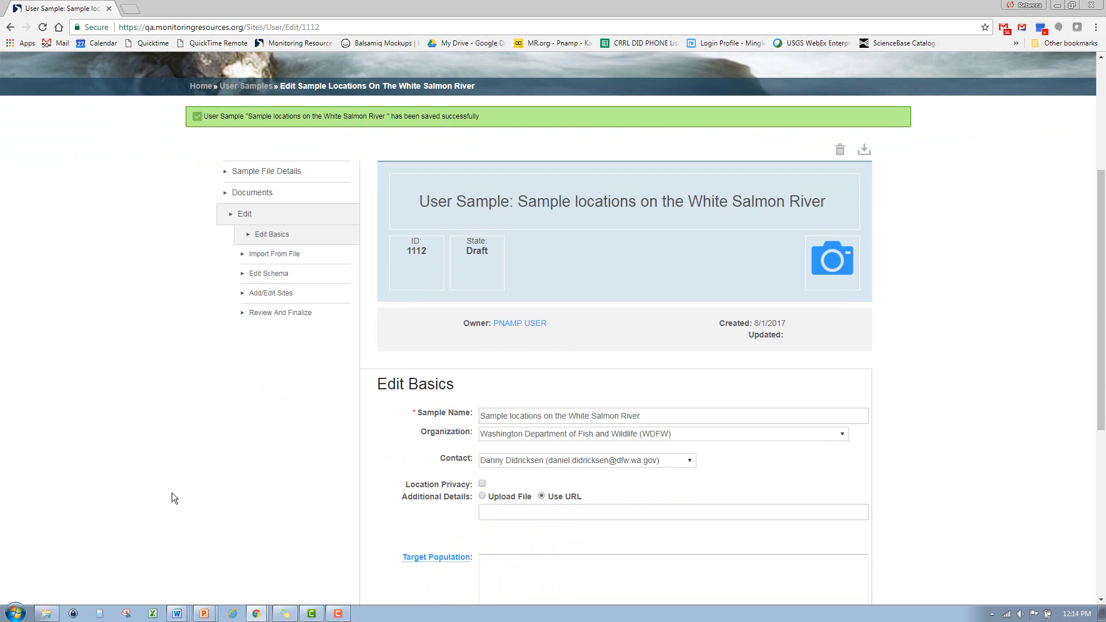
pyautogui.scroll(-1, 176, 499)
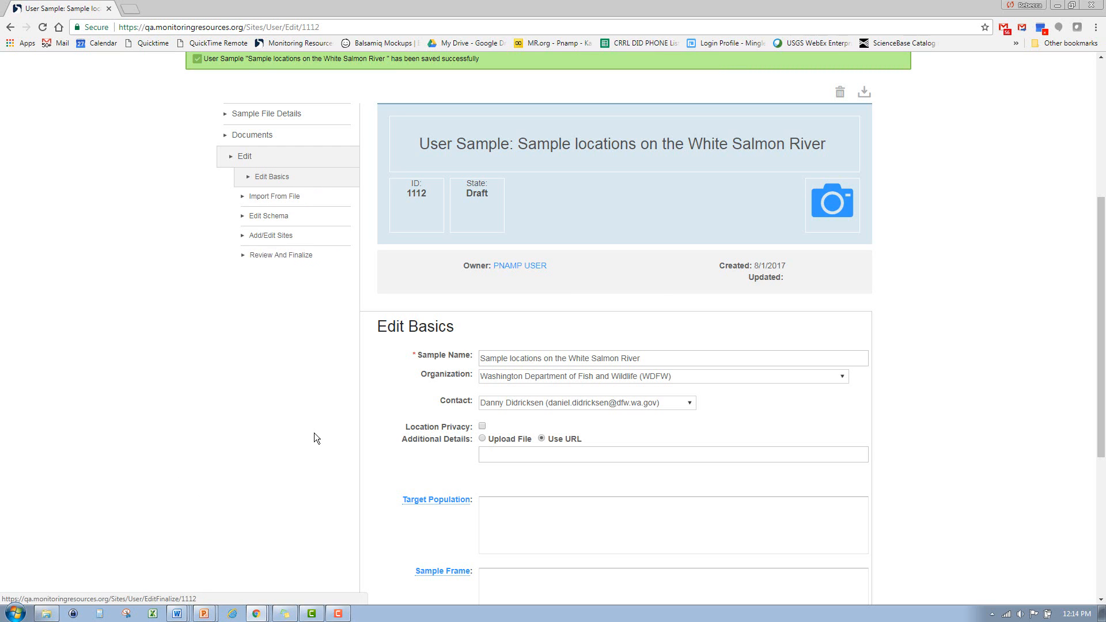
pyautogui.scroll(-2, 540, 450)
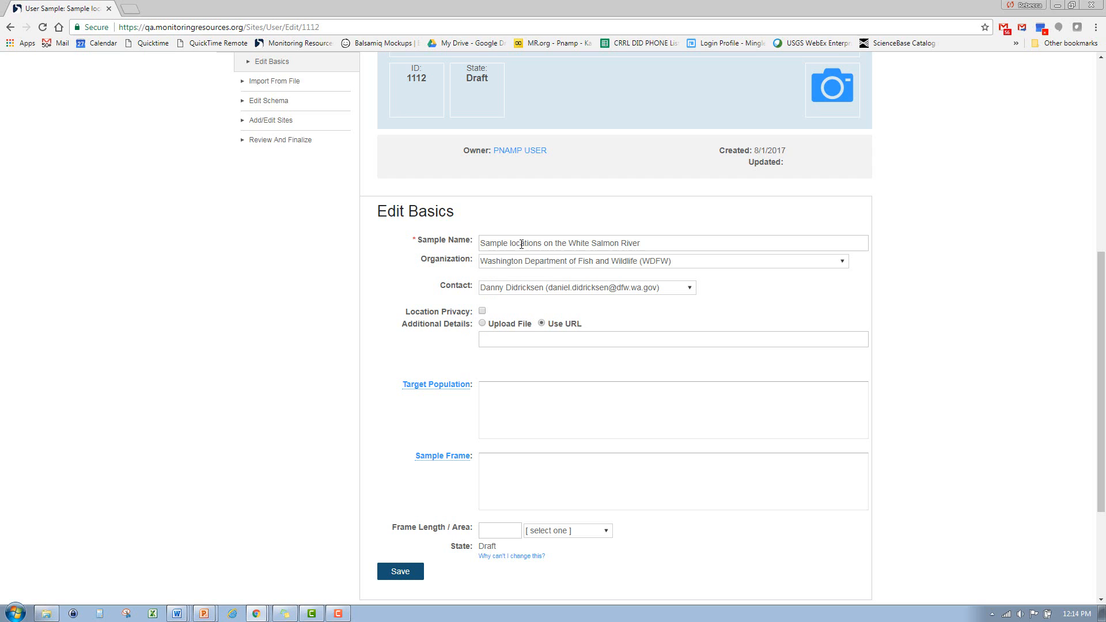
pyautogui.click(482, 312)
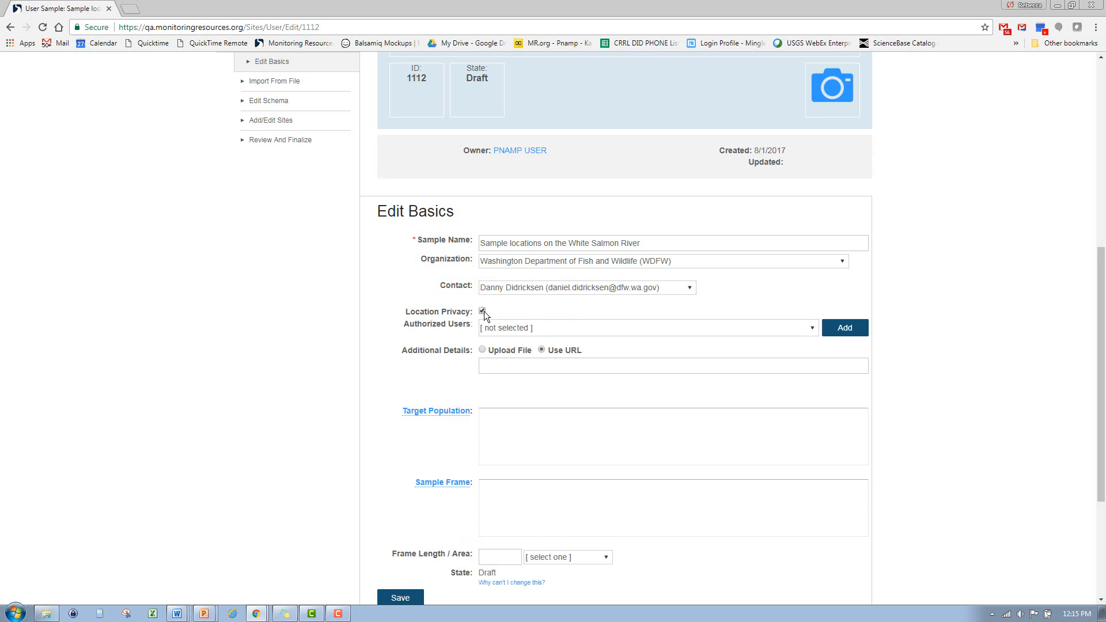
pyautogui.click(524, 334)
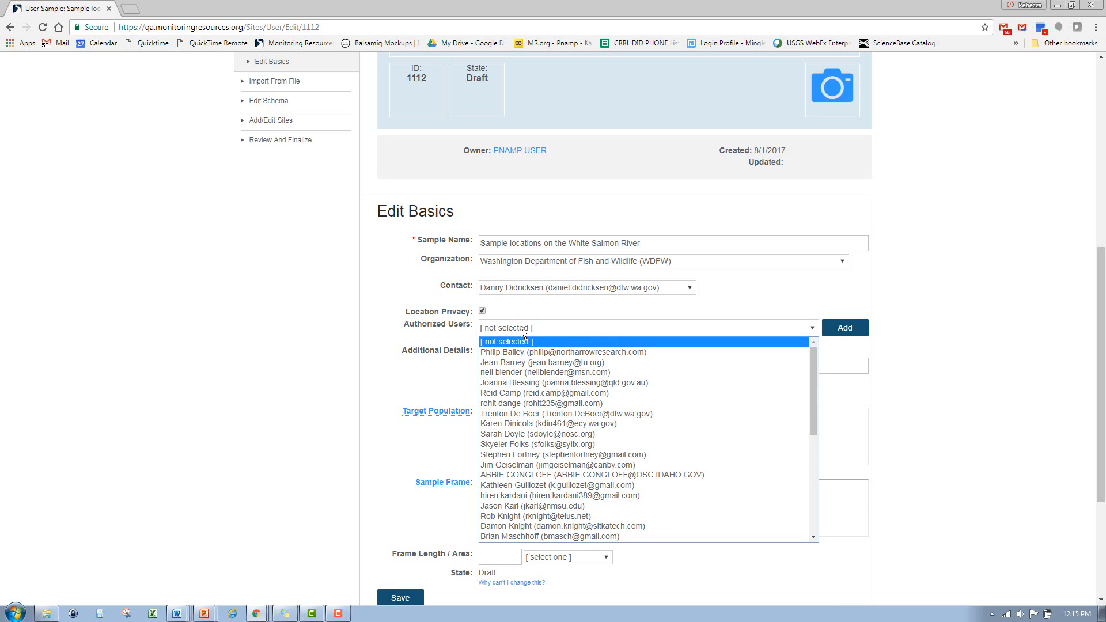
pyautogui.press('r')
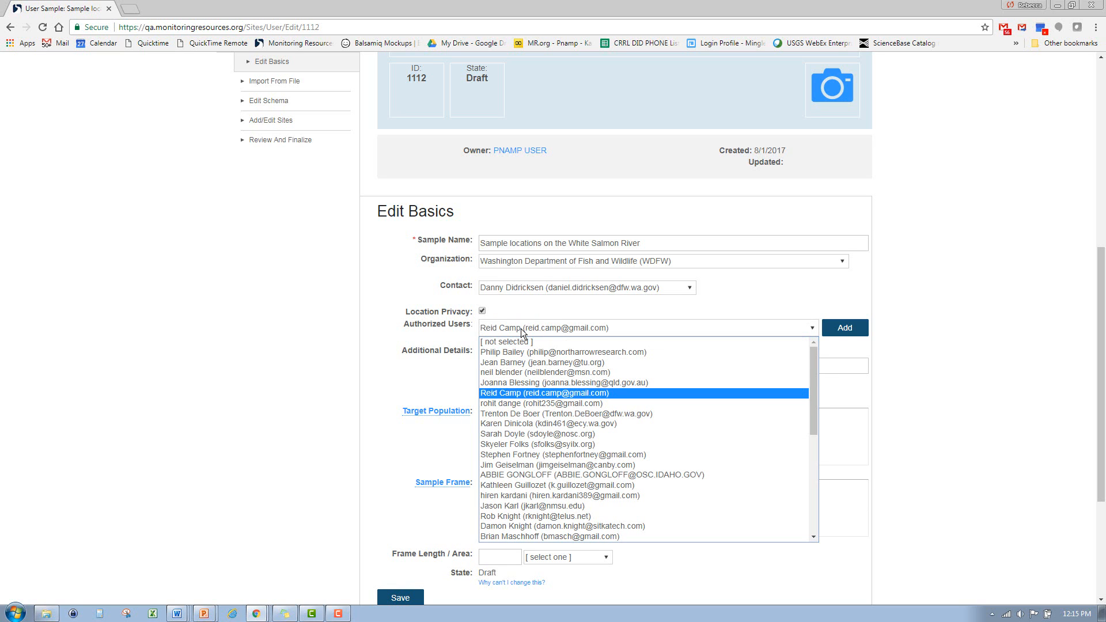
pyautogui.press('s')
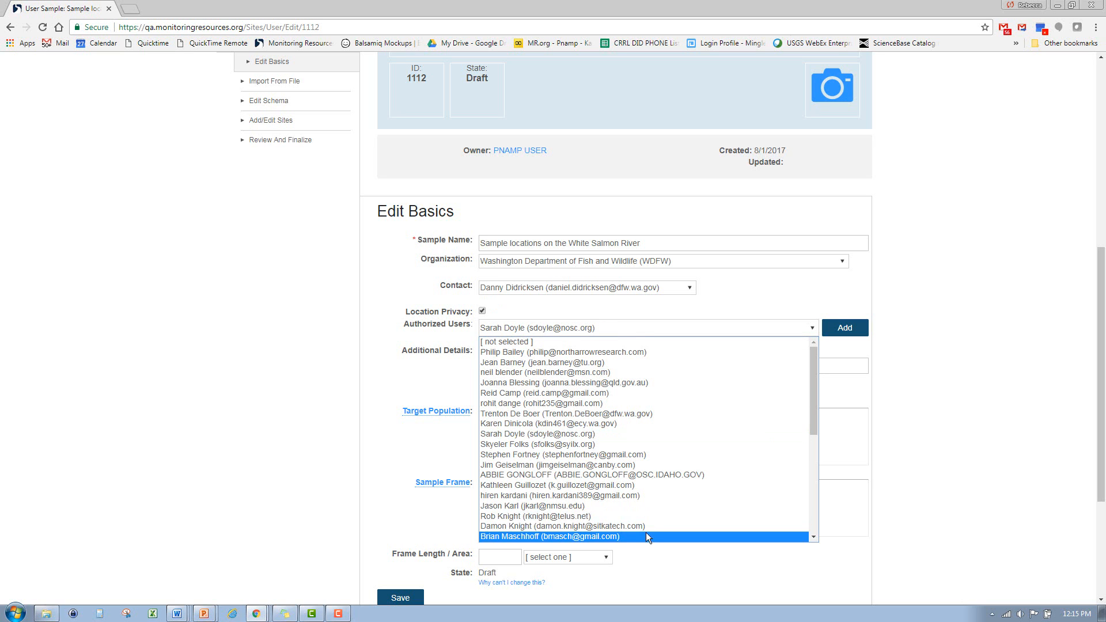
pyautogui.scroll(-5, 639, 516)
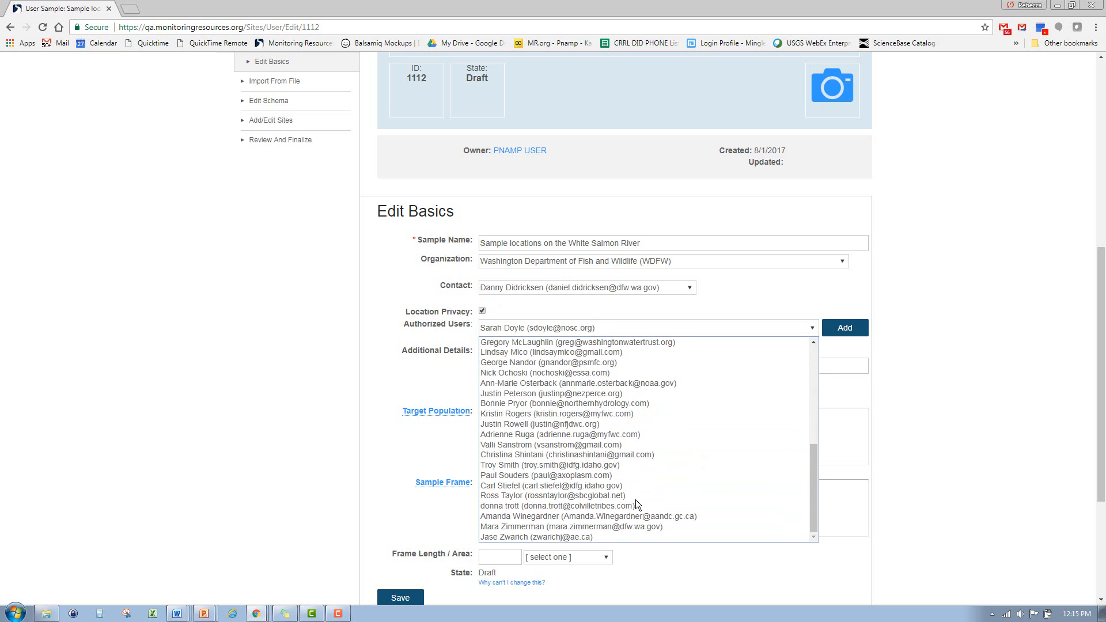
pyautogui.click(504, 465)
pyautogui.click(846, 332)
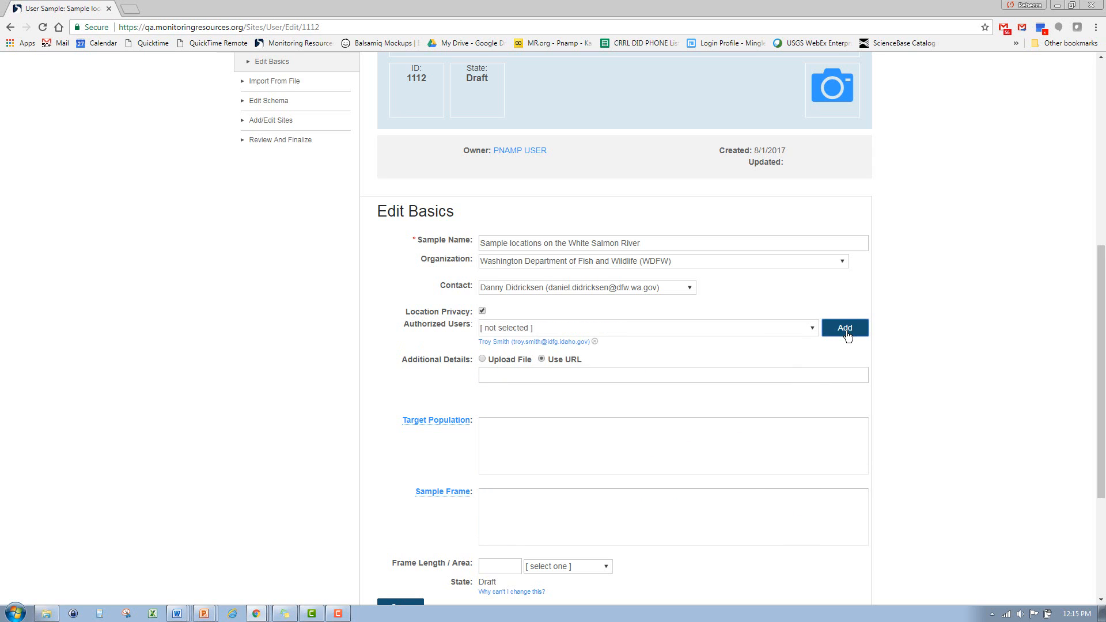
# Add a second authorized user and turn location privacy back off for the sample.
pyautogui.click(814, 328)
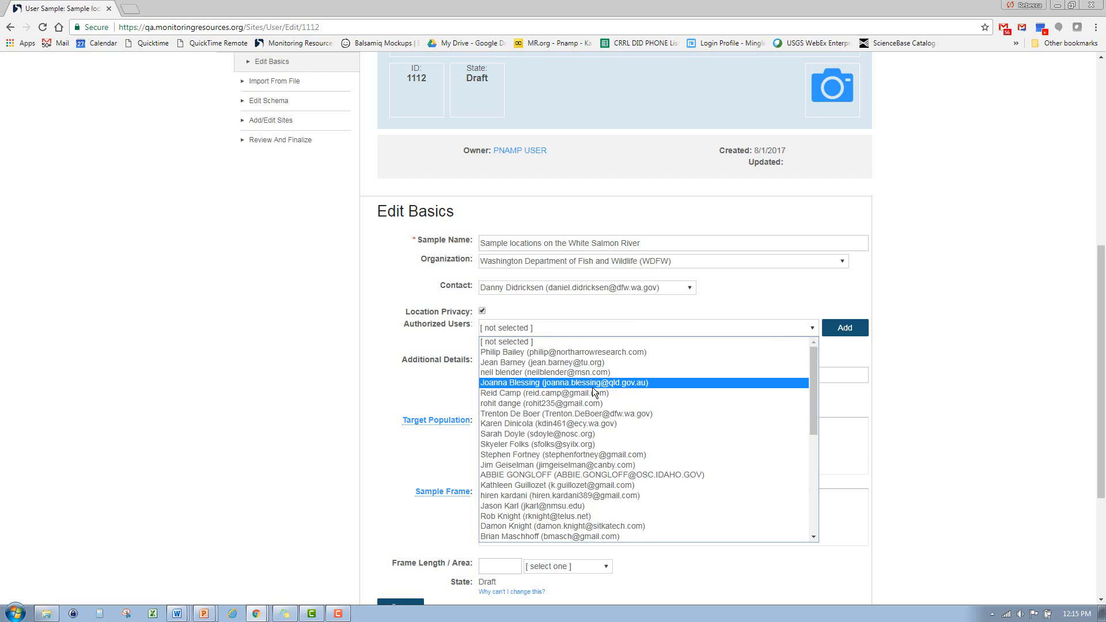
pyautogui.click(593, 394)
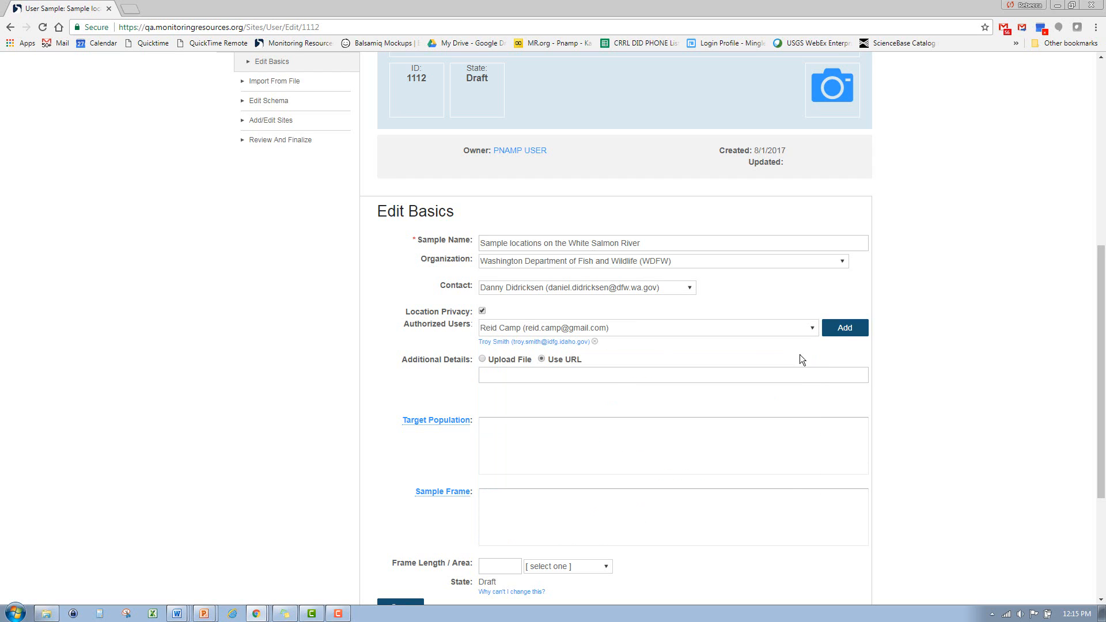
pyautogui.click(866, 332)
pyautogui.click(482, 311)
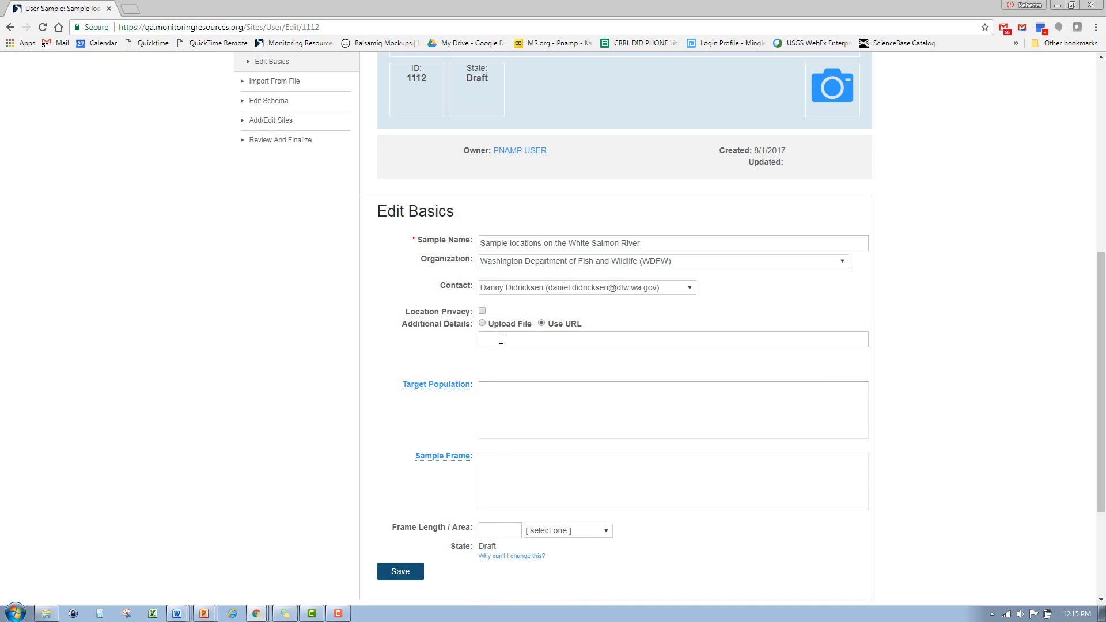
# Enter the target population as all streams in the White Salmon River Watershed with perennial flow and average Bankful width of 8m, and view the term's definition.
pyautogui.scroll(-1, 526, 402)
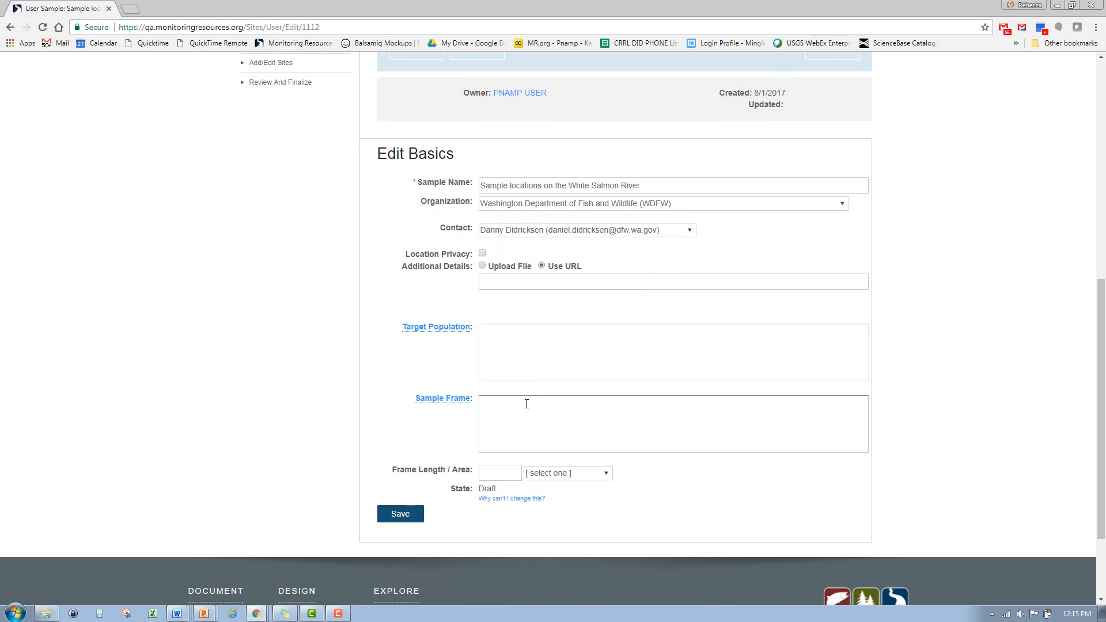
pyautogui.click(529, 364)
pyautogui.write('We are interested in all streams in the White Salmon River Watershed, with perennial flow and an average Bankful width of 8m.')
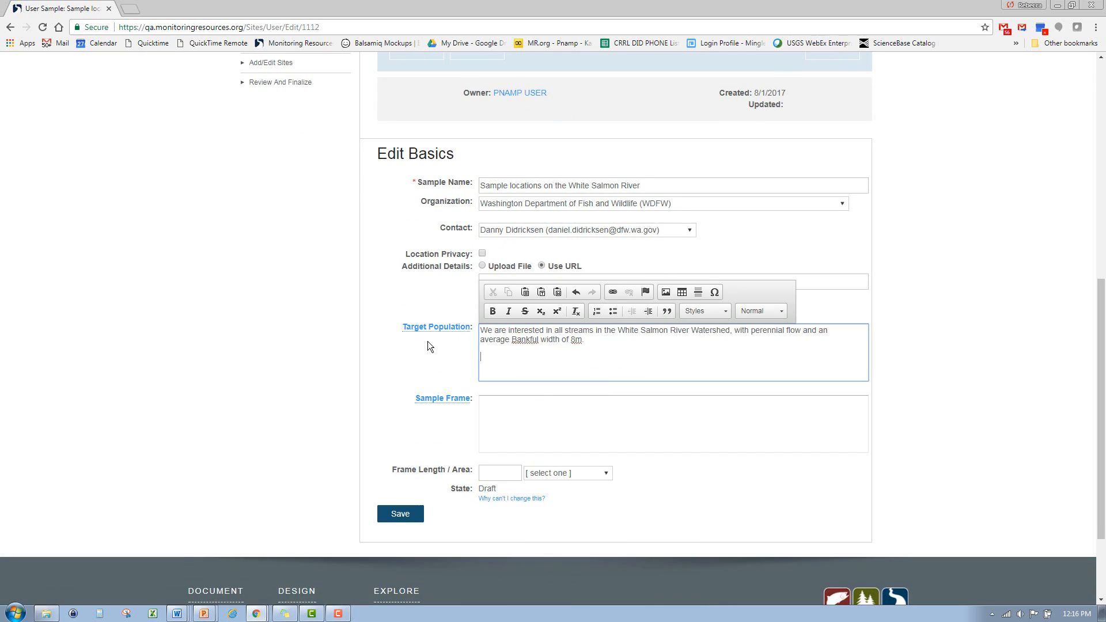
pyautogui.click(435, 328)
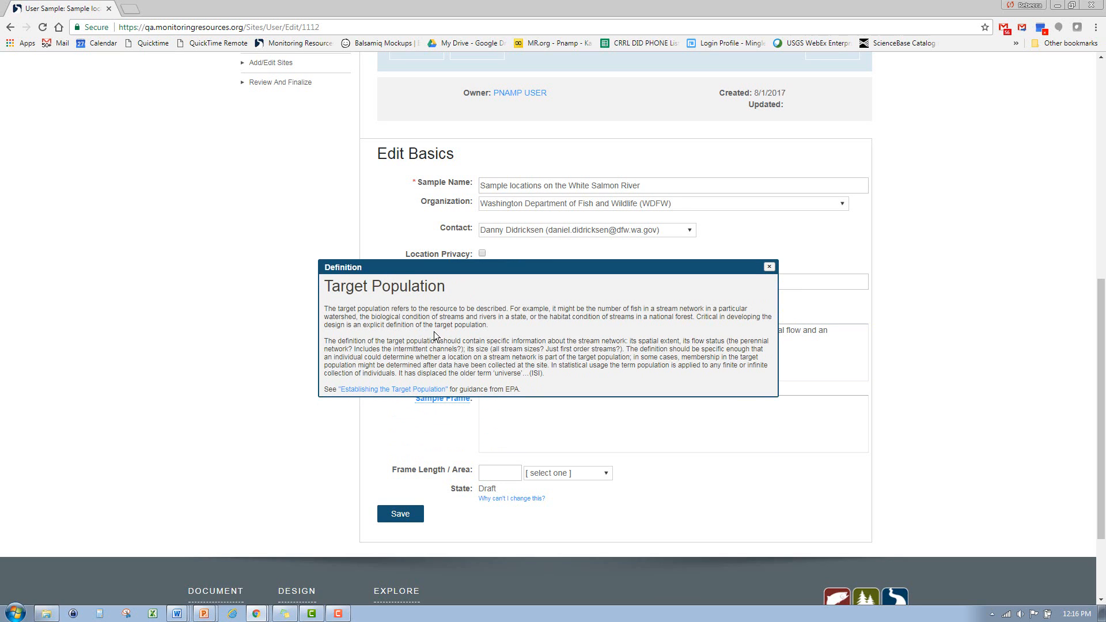
pyautogui.click(770, 268)
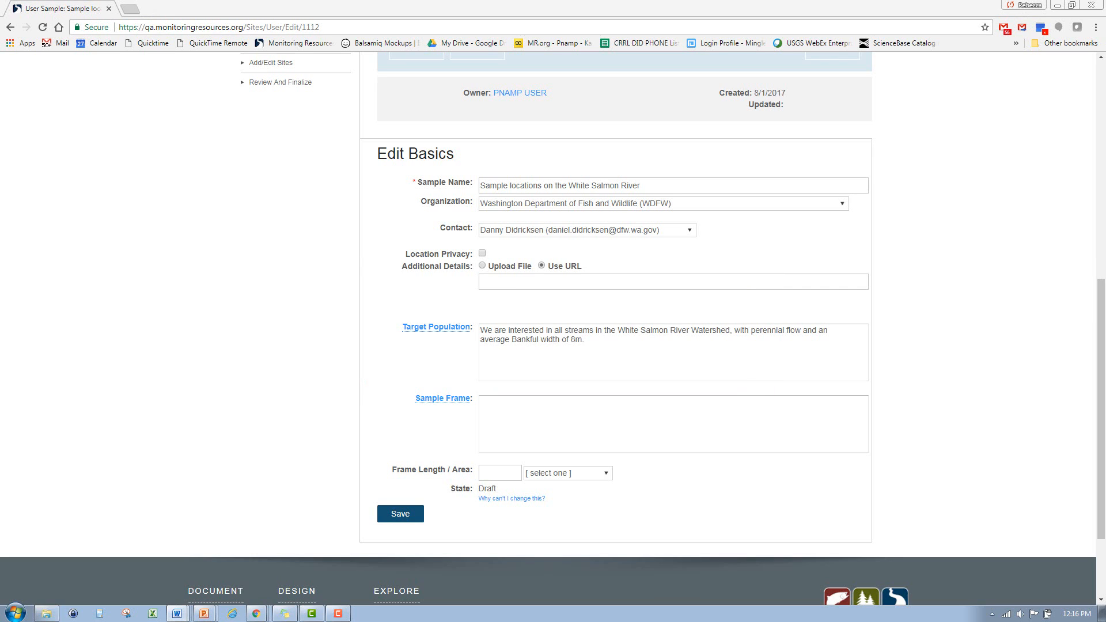
# Enter "The White Salmon River and tributaries" as the sample frame with a frame length of 244 miles, and save the sample.
pyautogui.click(509, 474)
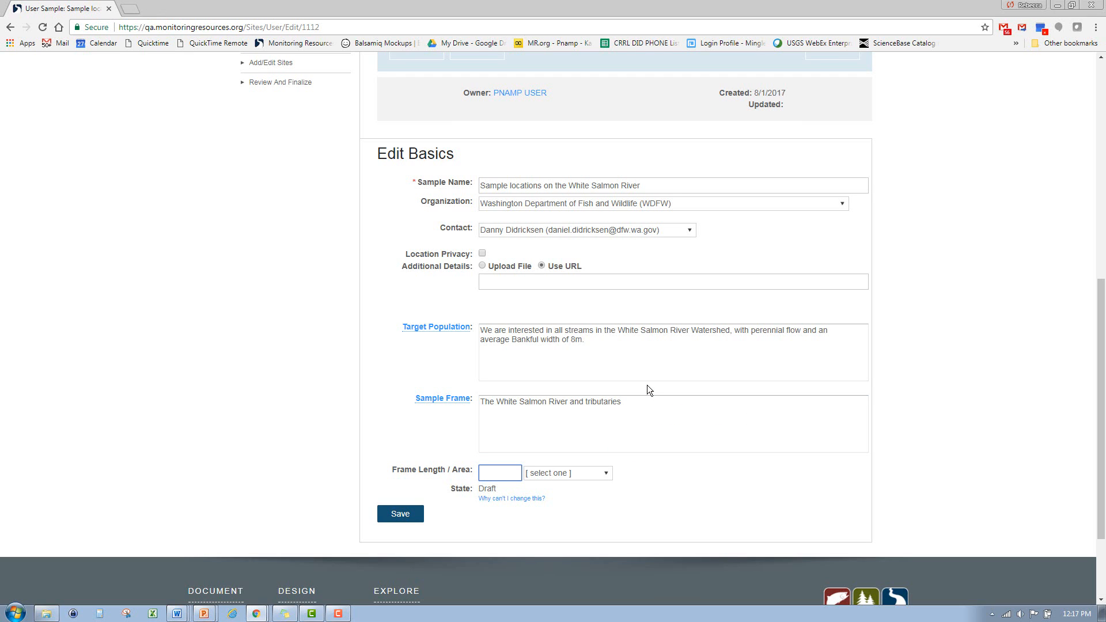
pyautogui.write('244')
pyautogui.click(597, 473)
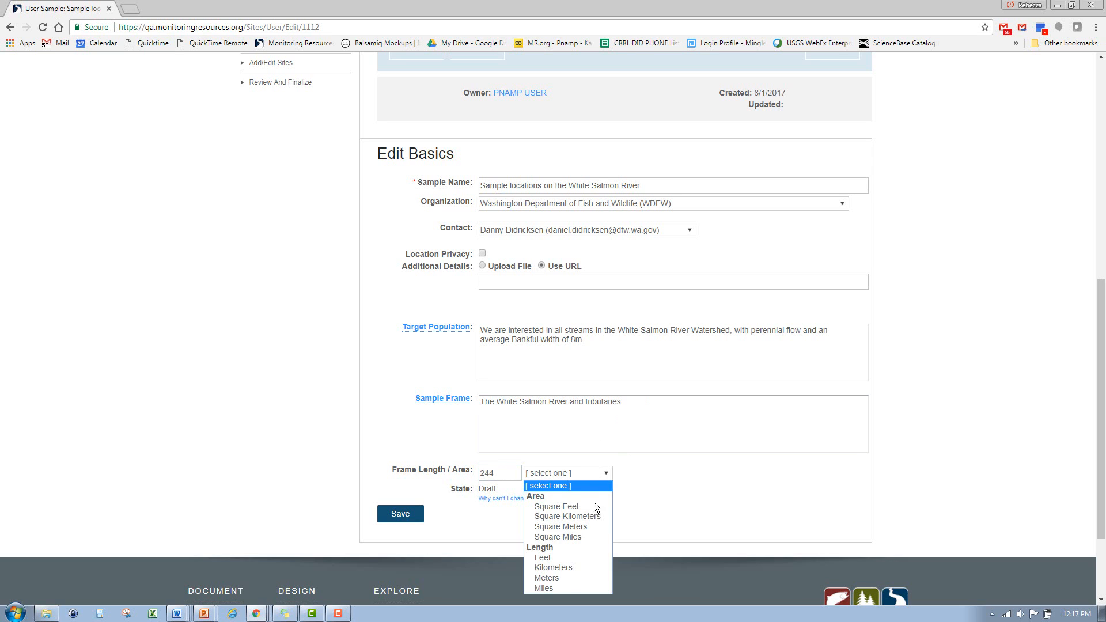
pyautogui.click(566, 587)
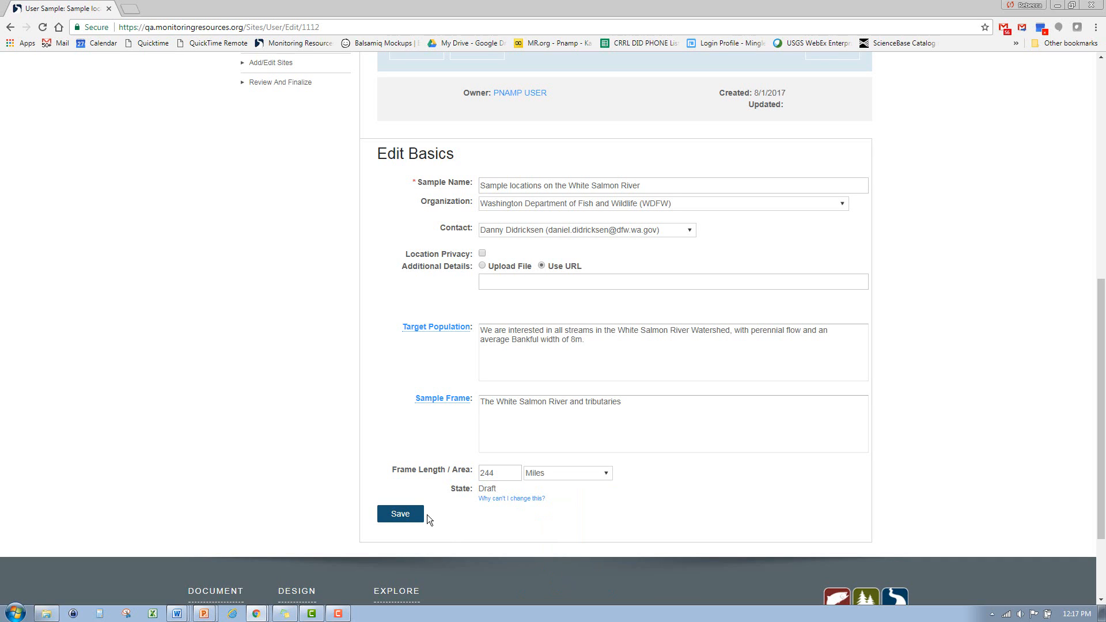
pyautogui.click(396, 517)
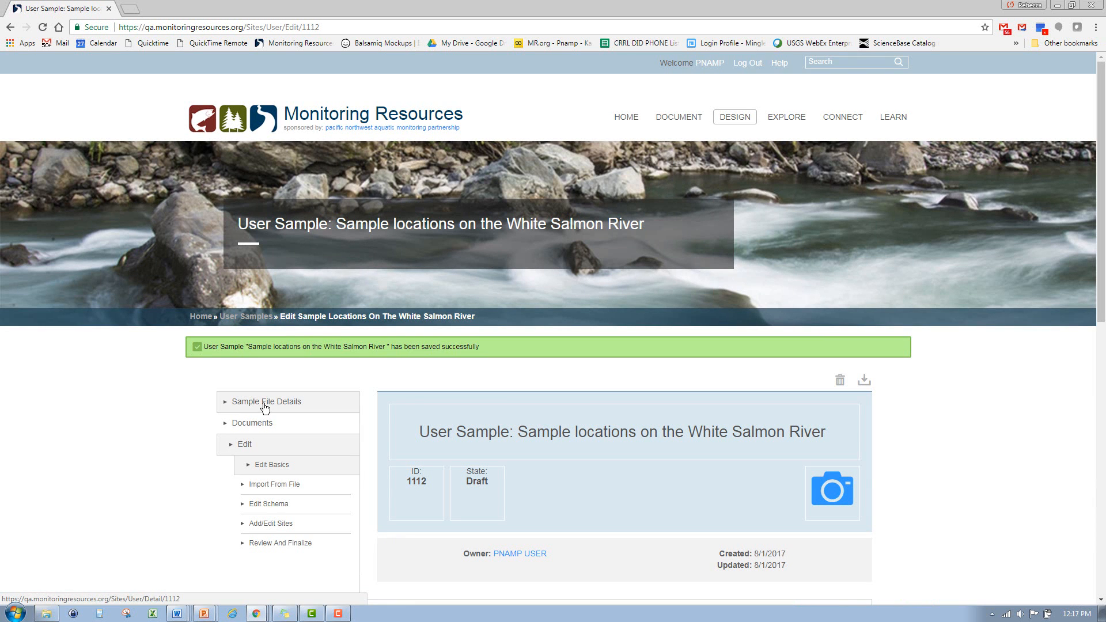
# Import the sample's sites from WhiteSalmonRiverSiteInformationV2.csv, using import type CSV and spatial design category Ease of Access.
pyautogui.scroll(-2, 154, 492)
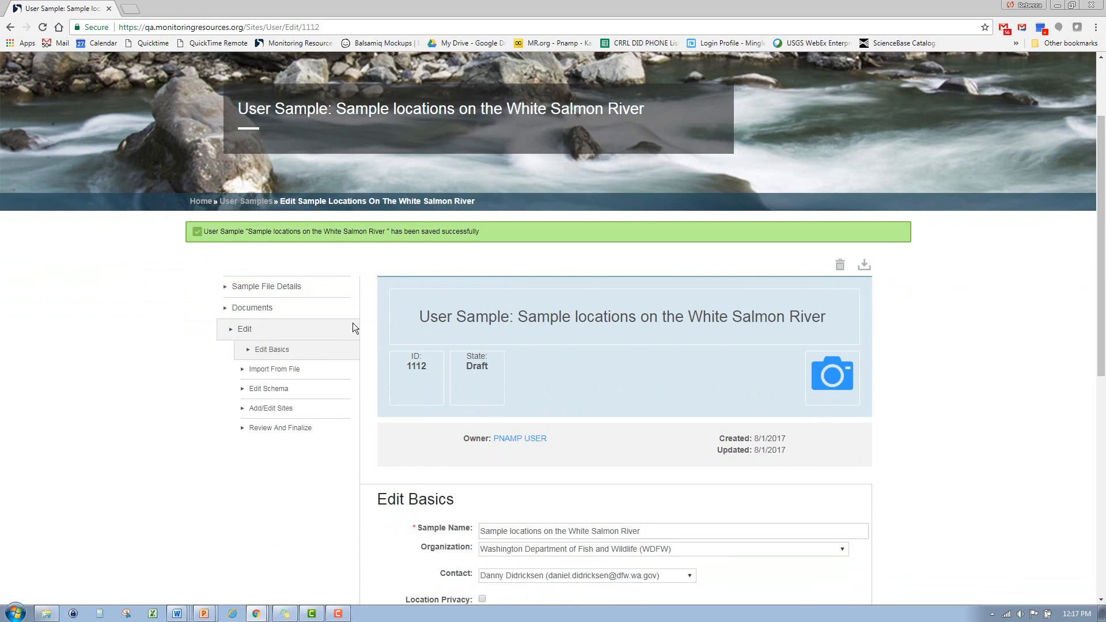
pyautogui.click(261, 376)
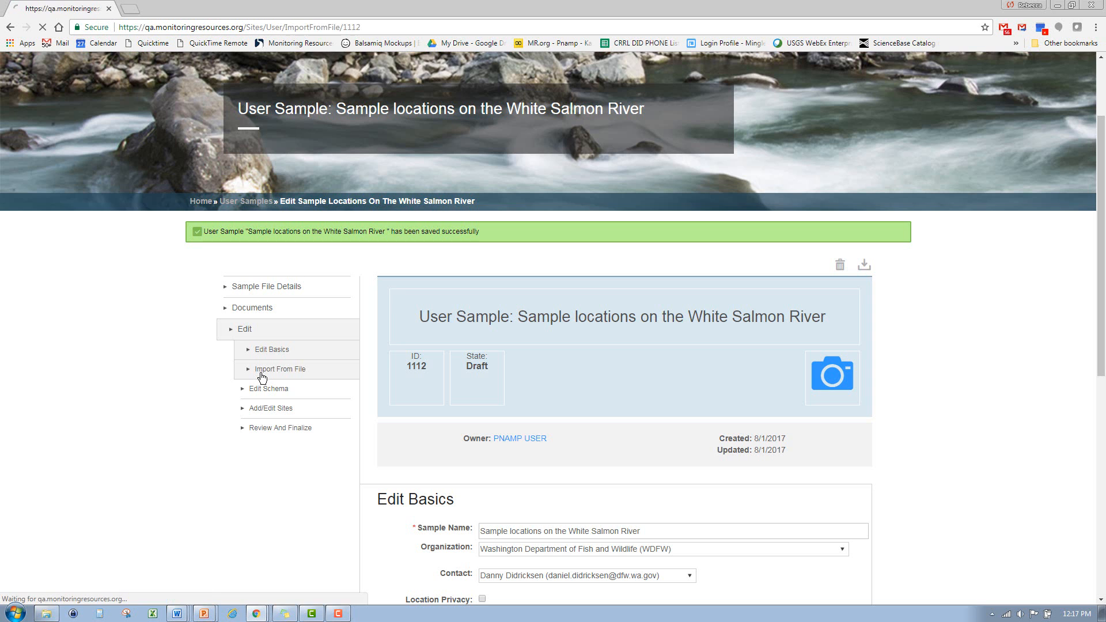
pyautogui.scroll(-4, 276, 380)
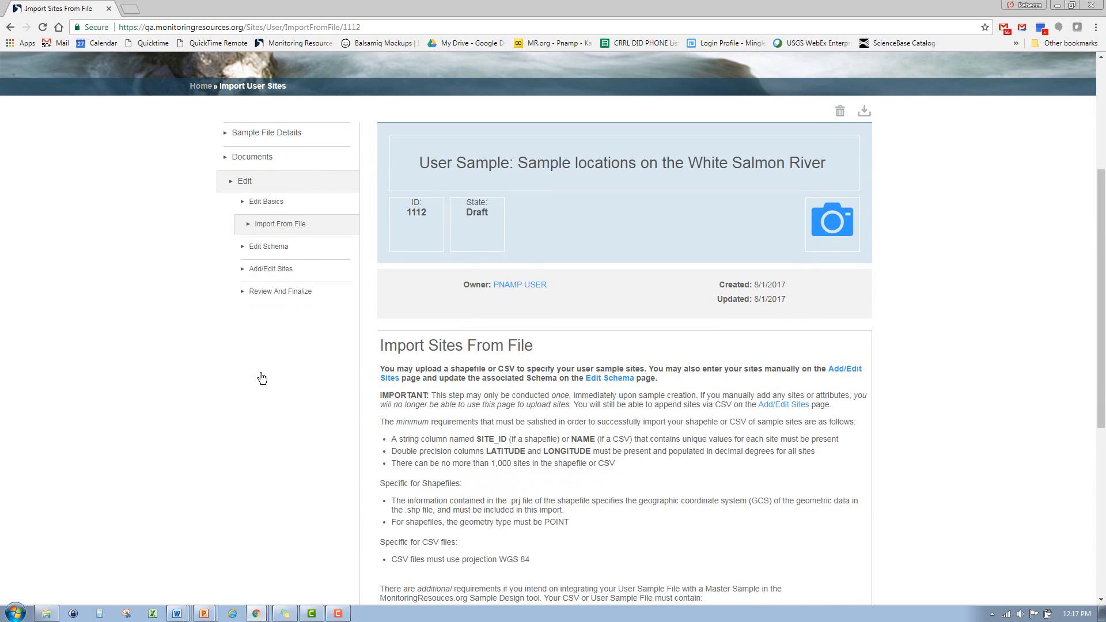
pyautogui.scroll(-3, 292, 382)
pyautogui.scroll(-1, 292, 383)
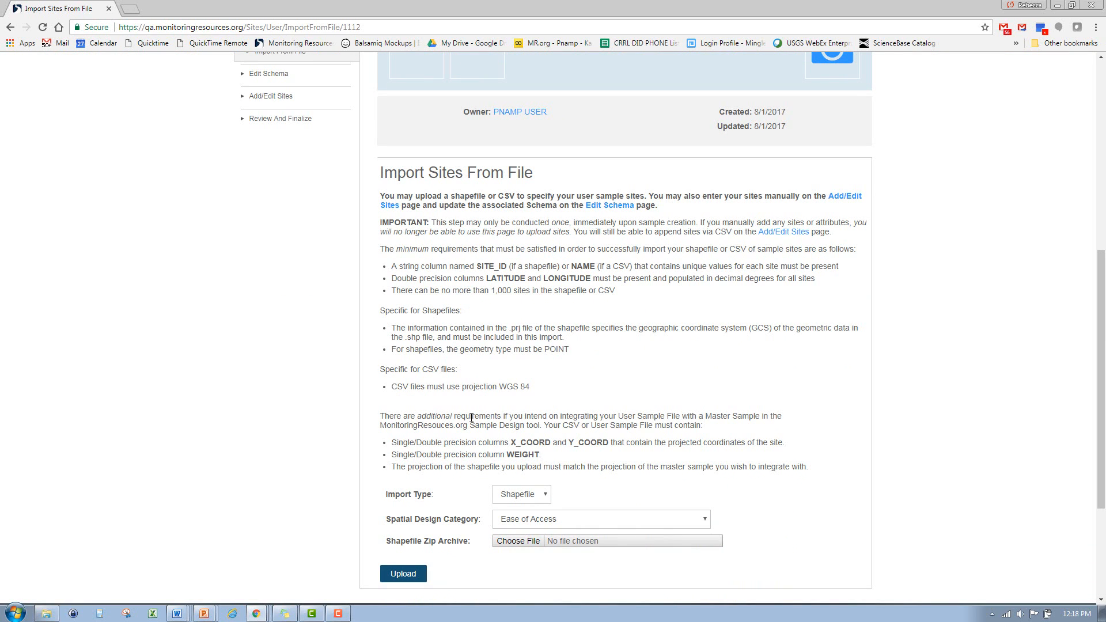
pyautogui.click(530, 496)
pyautogui.click(543, 522)
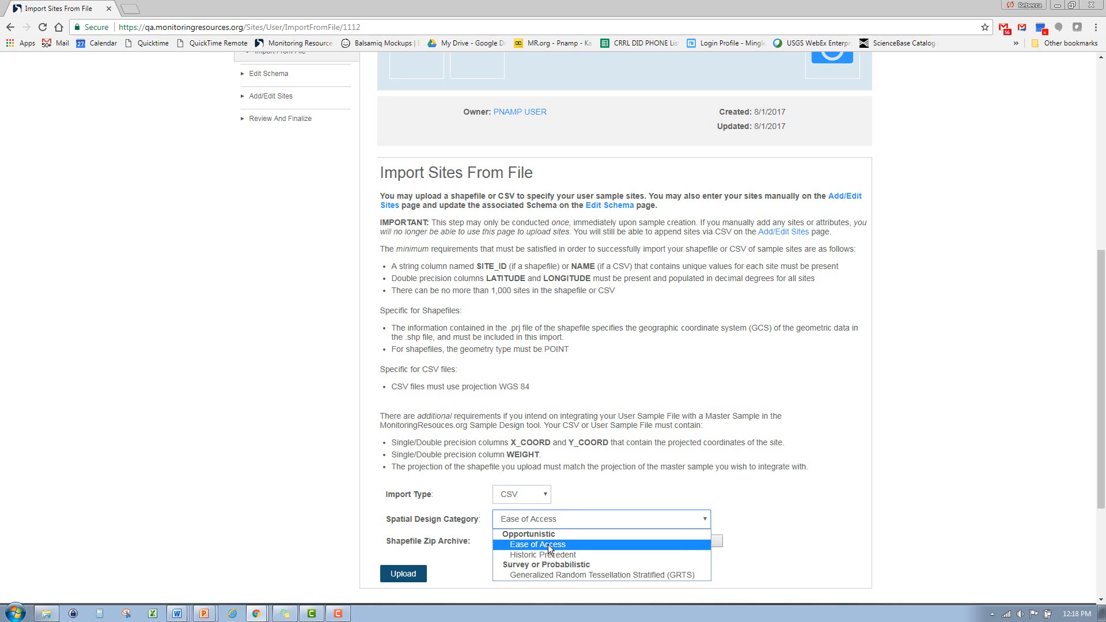
pyautogui.click(548, 545)
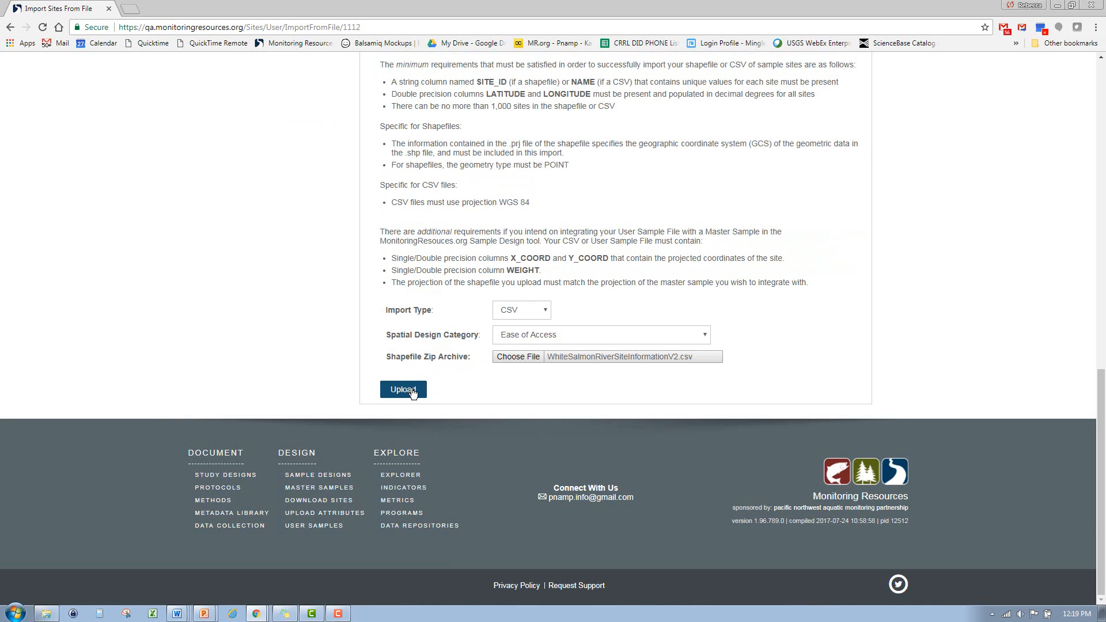
pyautogui.click(413, 394)
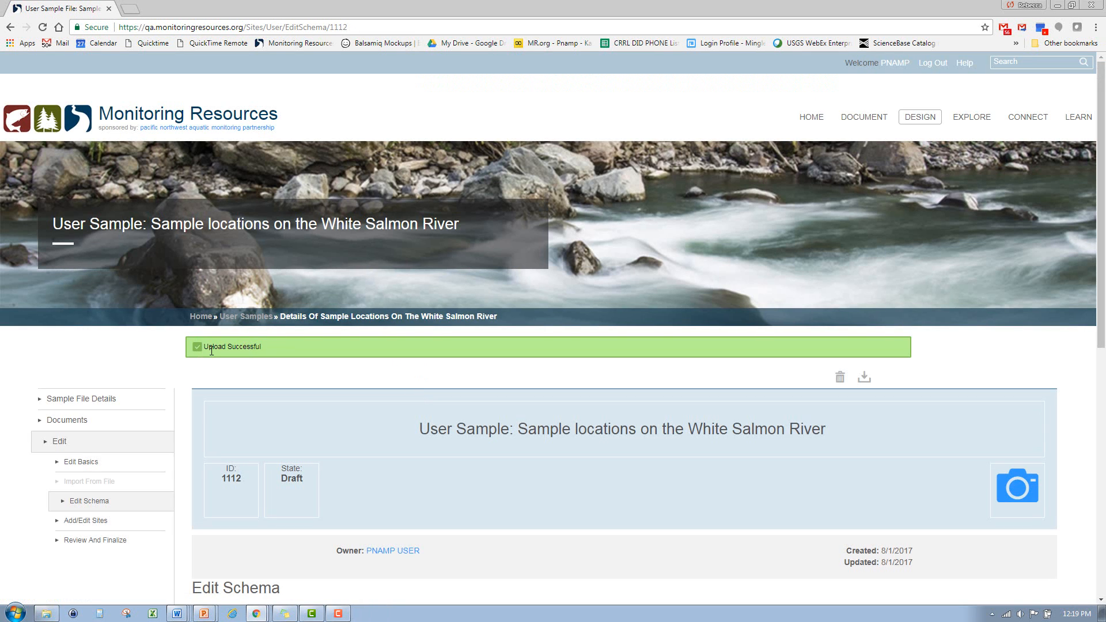
# Add an attribute to the sample's schema with Tributary as its name, shapefile name and display name.
pyautogui.scroll(-1, 138, 436)
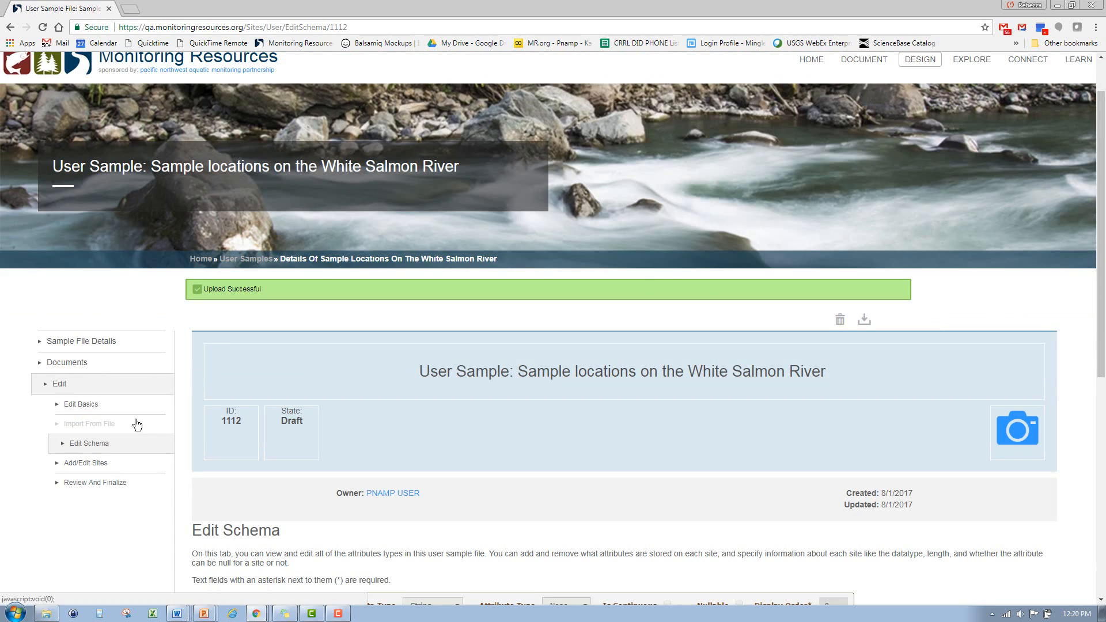
pyautogui.scroll(-2, 137, 425)
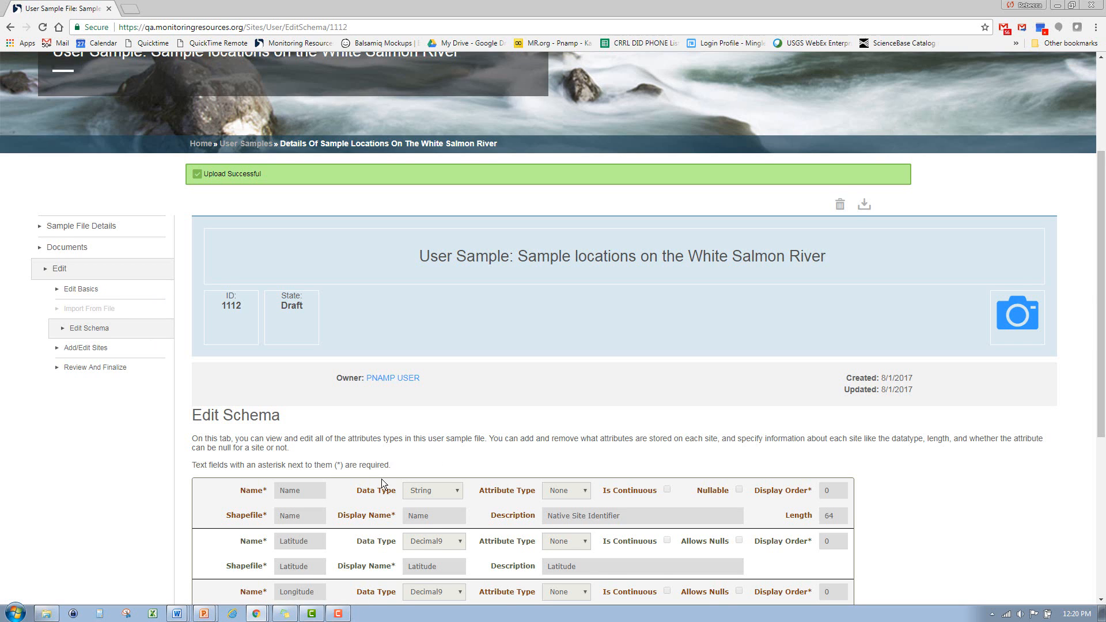
pyautogui.scroll(-3, 381, 483)
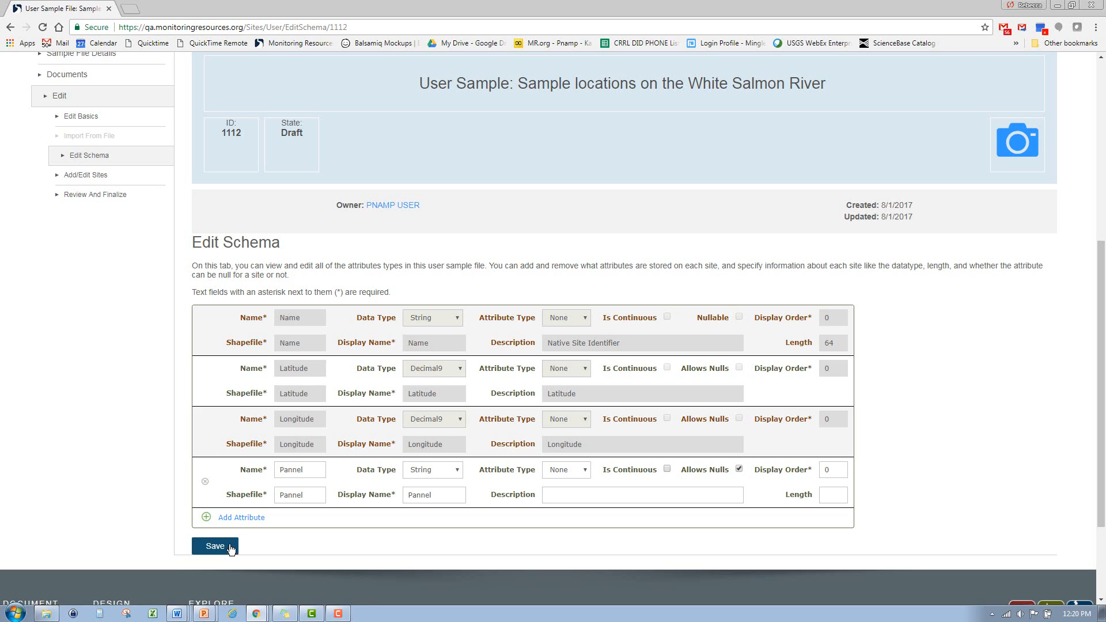
pyautogui.click(246, 519)
pyautogui.click(298, 519)
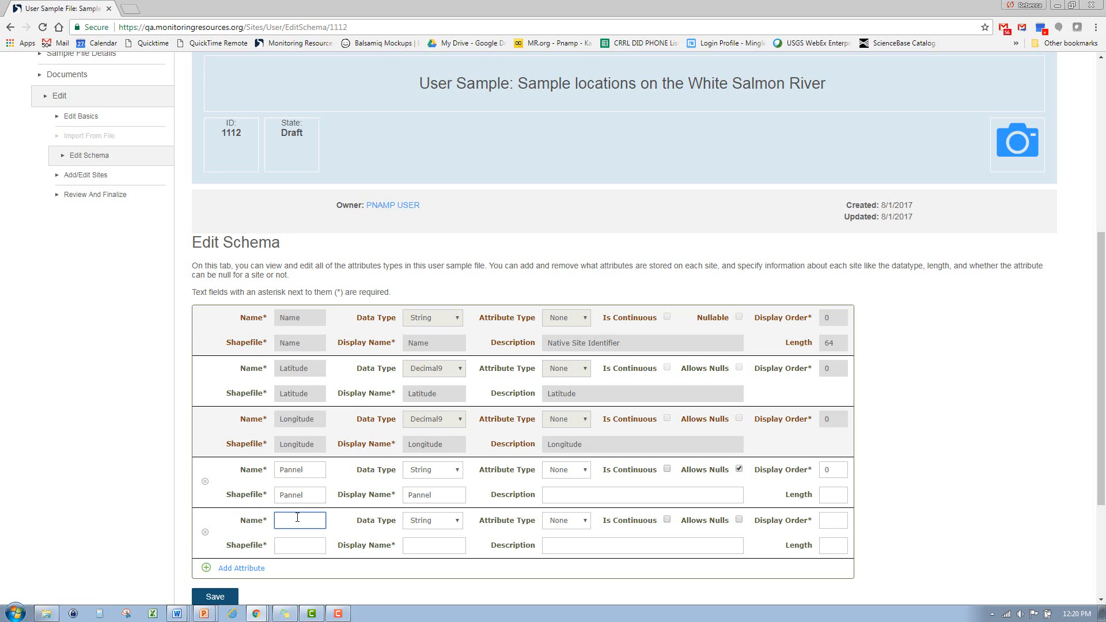
pyautogui.write('Tributary')
pyautogui.hotkey('shift', 'Left')
pyautogui.hotkey('shift', 'Left')
pyautogui.hotkey('shift', 'Left')
pyautogui.hotkey('shift', 'Left')
pyautogui.hotkey('ctrl', 'c')
pyautogui.click(294, 548)
pyautogui.hotkey('ctrl', 'v')
pyautogui.press('Tab')
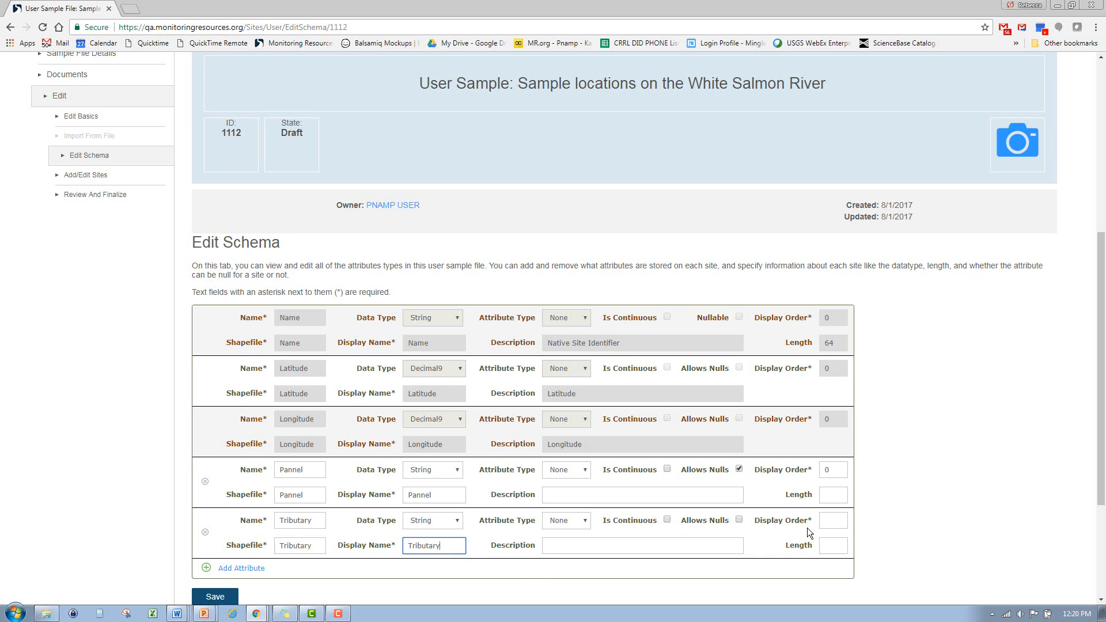
# Describe the Tributary attribute as "Yes/No to define if sites is a trituary", set its display order to 1, and save the schema.
pyautogui.click(627, 543)
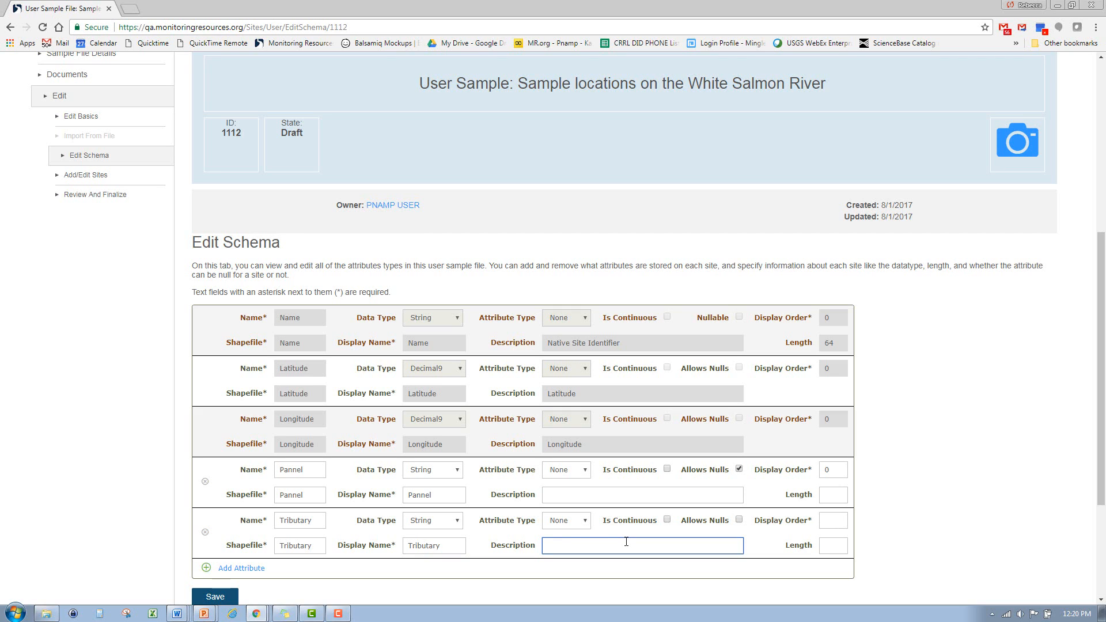
pyautogui.write('Yes/no to define if sites is a trituary')
pyautogui.click(834, 519)
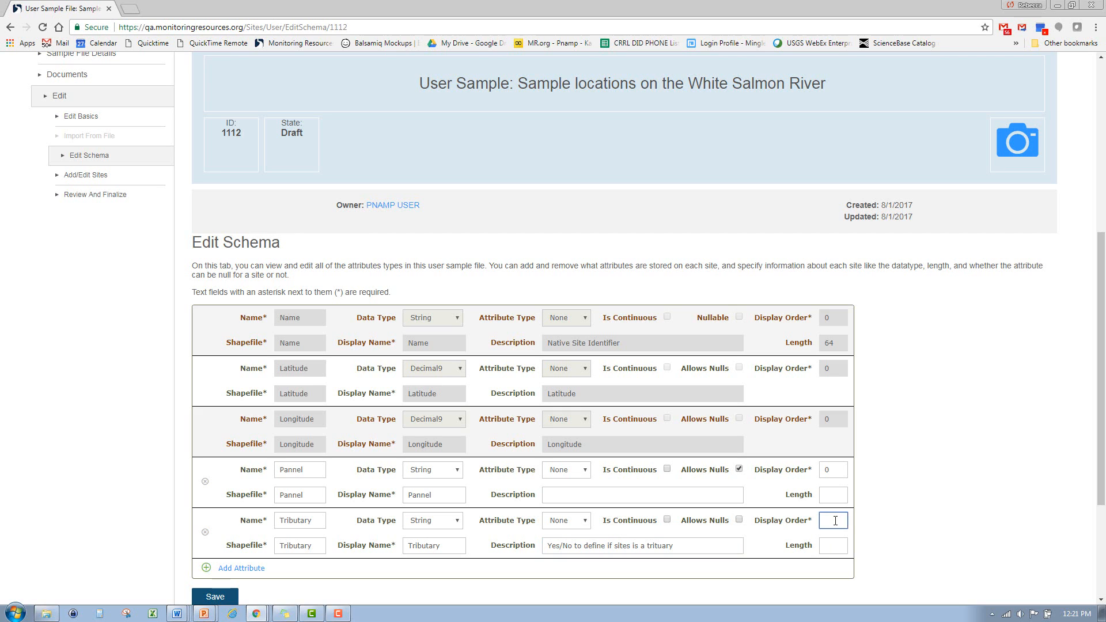
pyautogui.write('1')
pyautogui.click(224, 597)
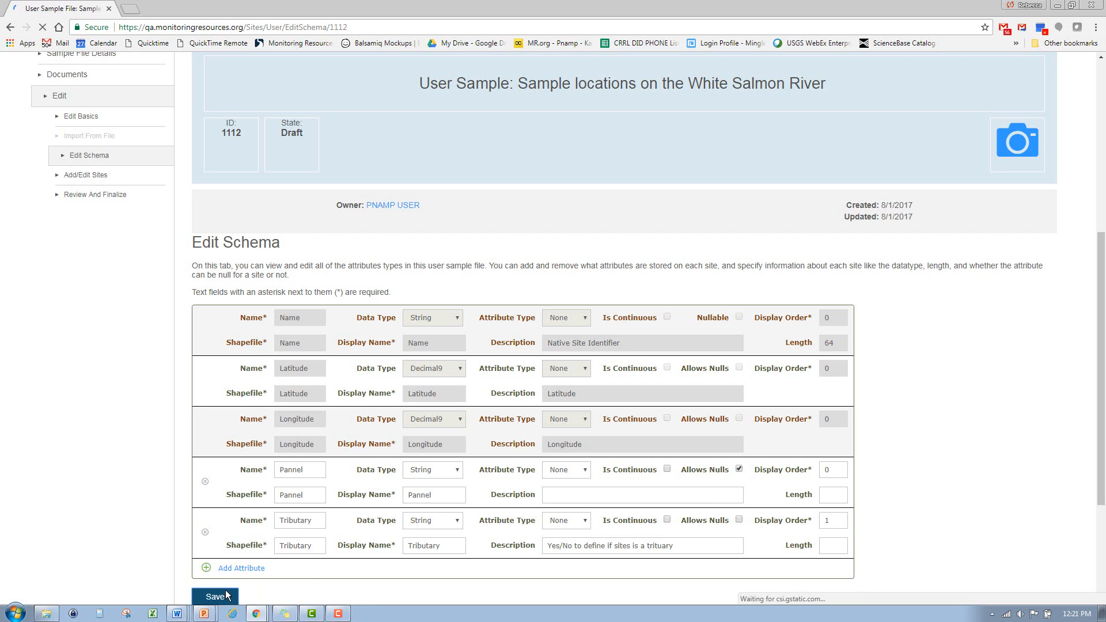
pyautogui.scroll(-1, 311, 496)
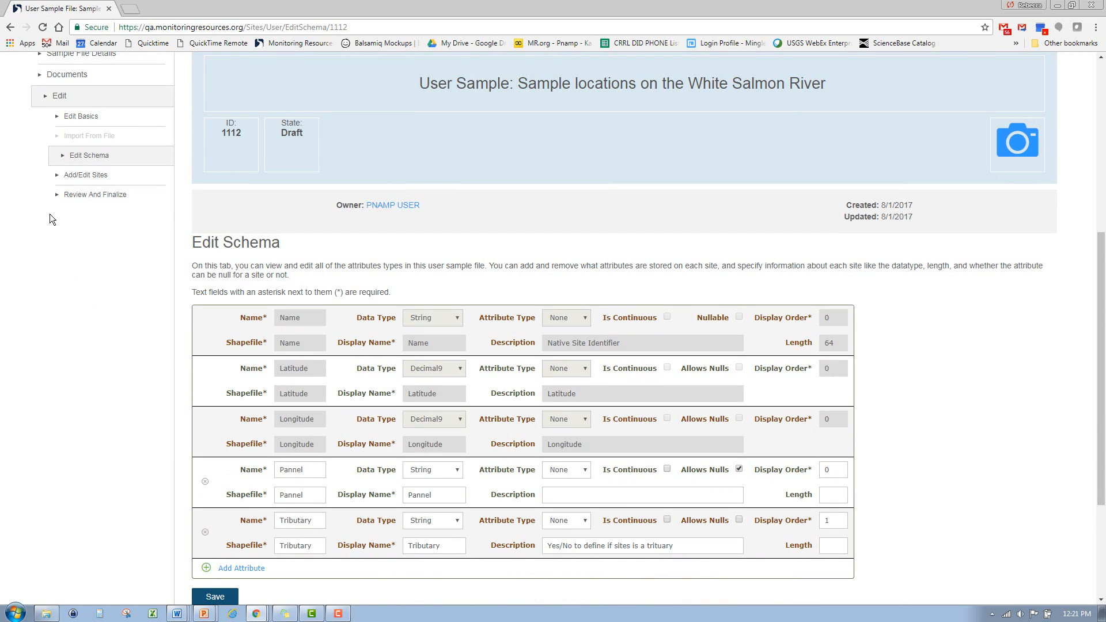
# In the sample's site table, set Tributary to Yes for Mill Creek 1122 and both Little Buck Creek sites.
pyautogui.click(75, 180)
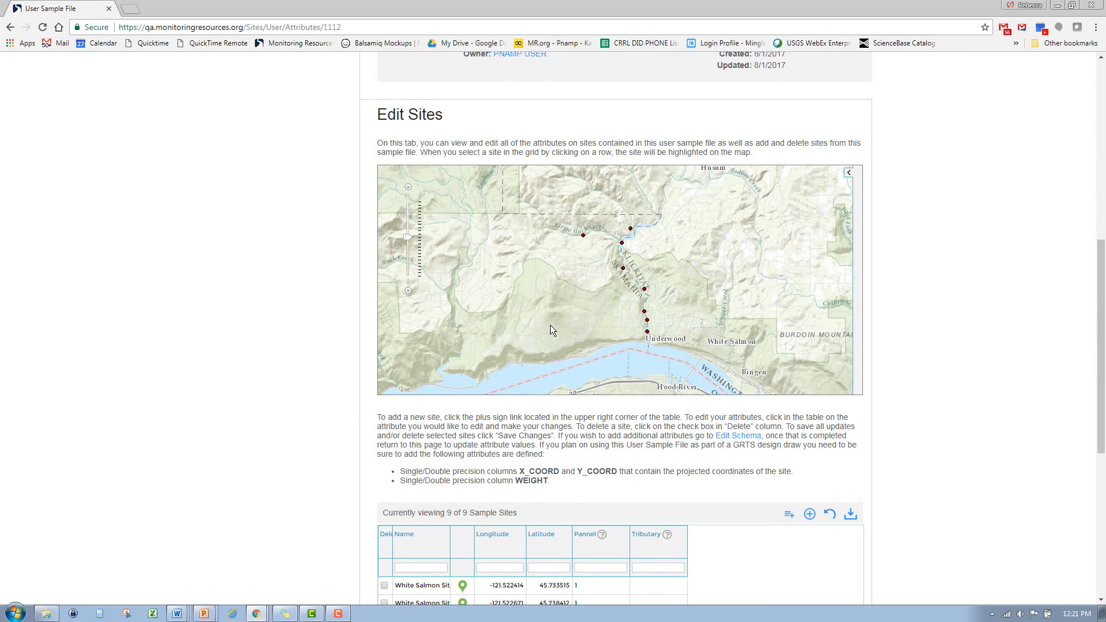
pyautogui.scroll(-1, 551, 326)
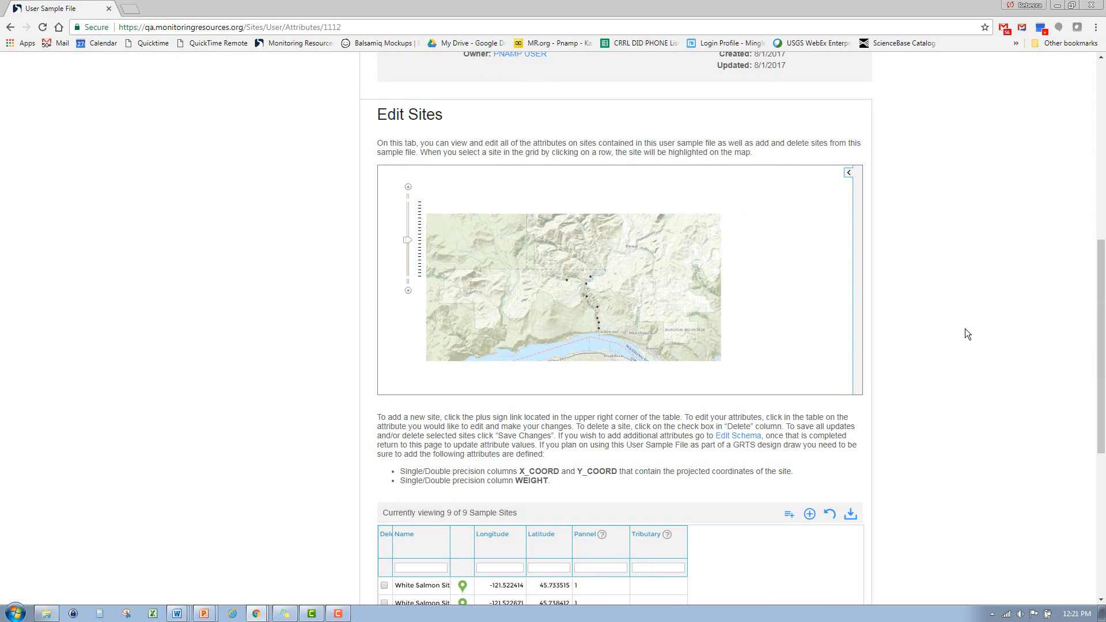
pyautogui.scroll(-4, 992, 328)
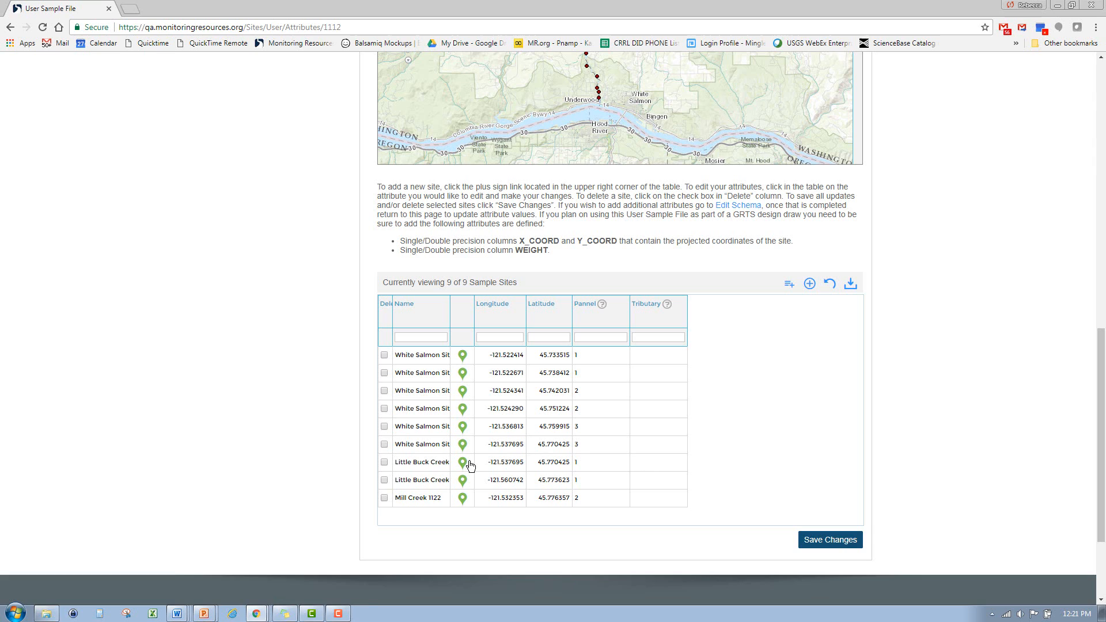
pyautogui.click(652, 498)
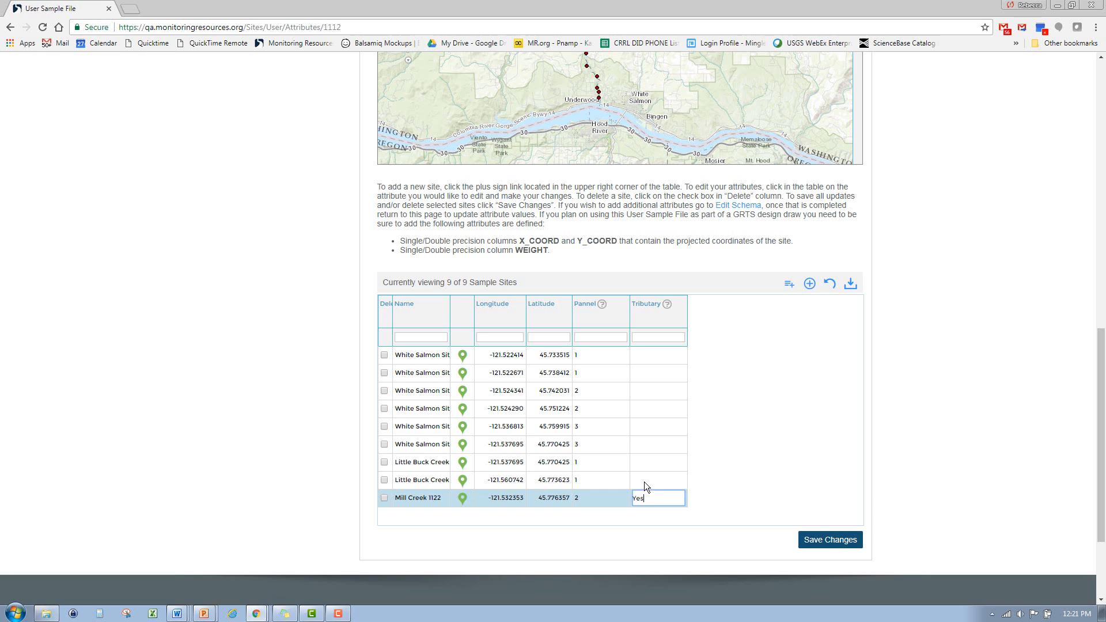
pyautogui.click(652, 480)
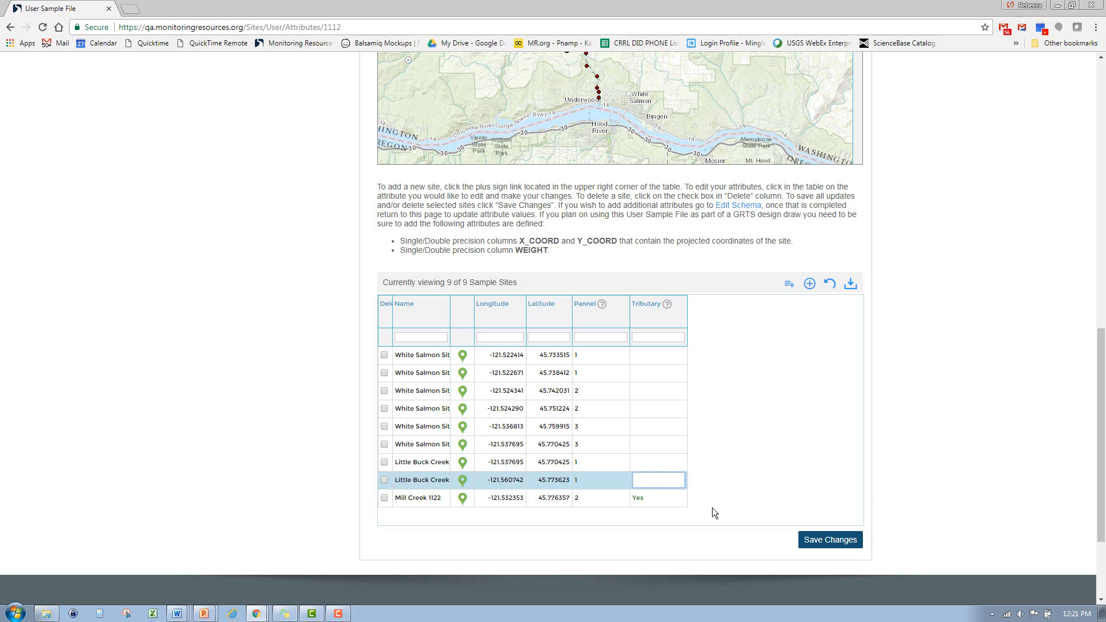
pyautogui.write('Yes')
pyautogui.click(668, 461)
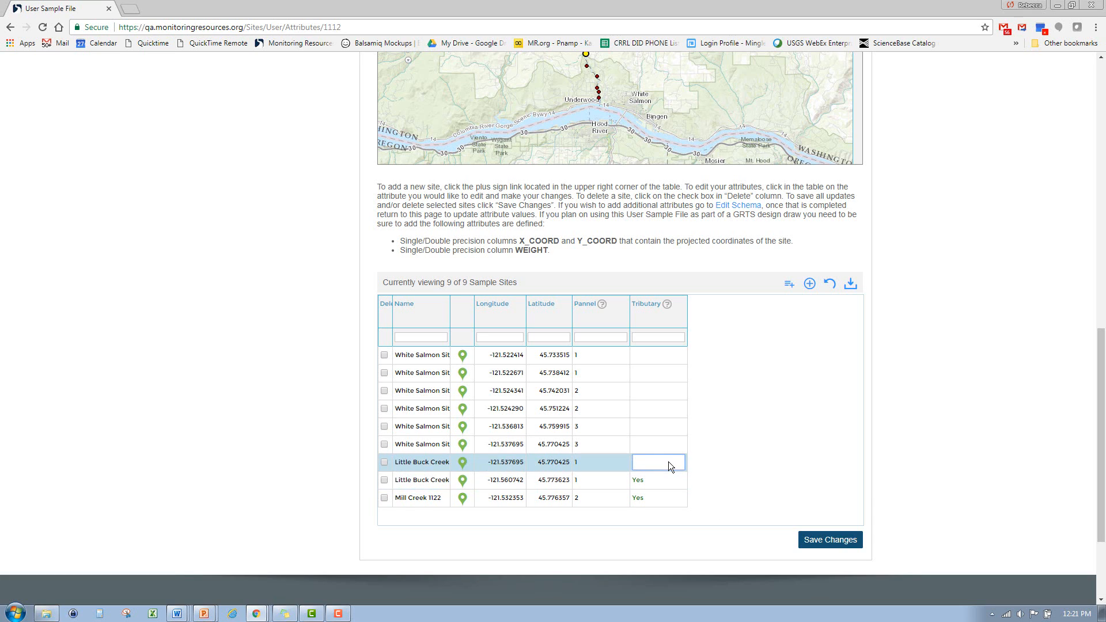
pyautogui.write('Yes')
# Set Tributary to No for all the White Salmon sites and save the site changes.
pyautogui.click(657, 357)
pyautogui.write('NO')
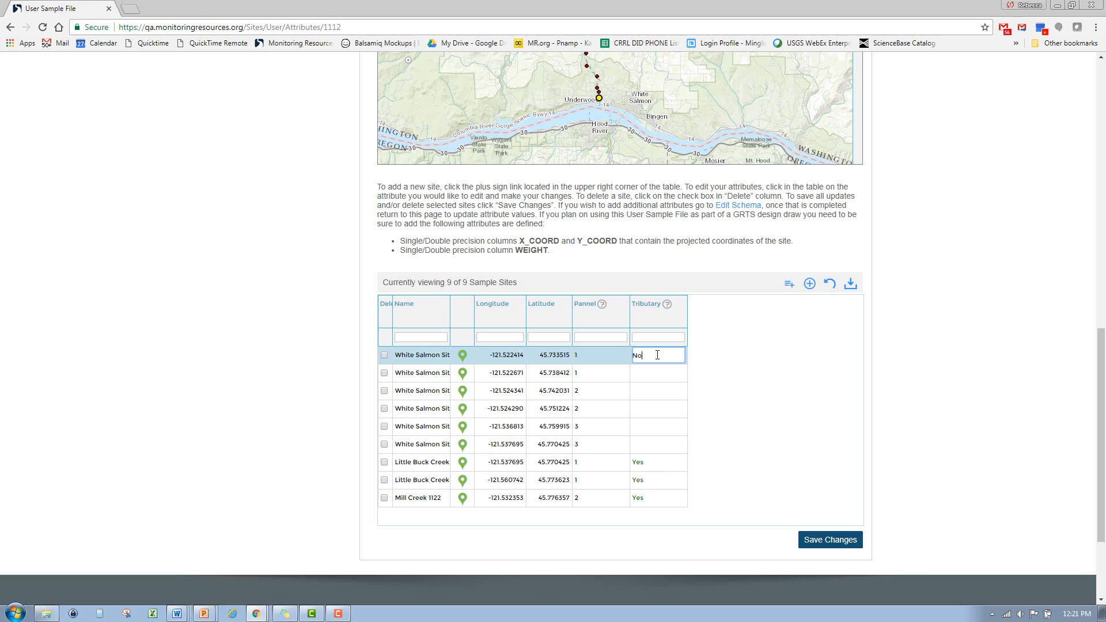
pyautogui.click(667, 374)
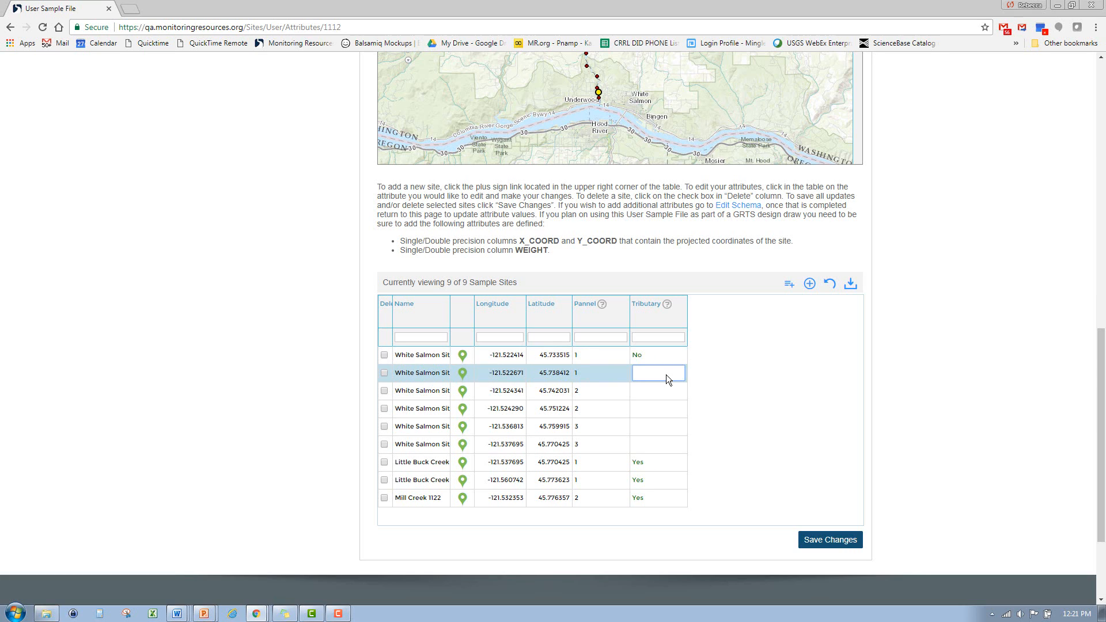
pyautogui.write('no')
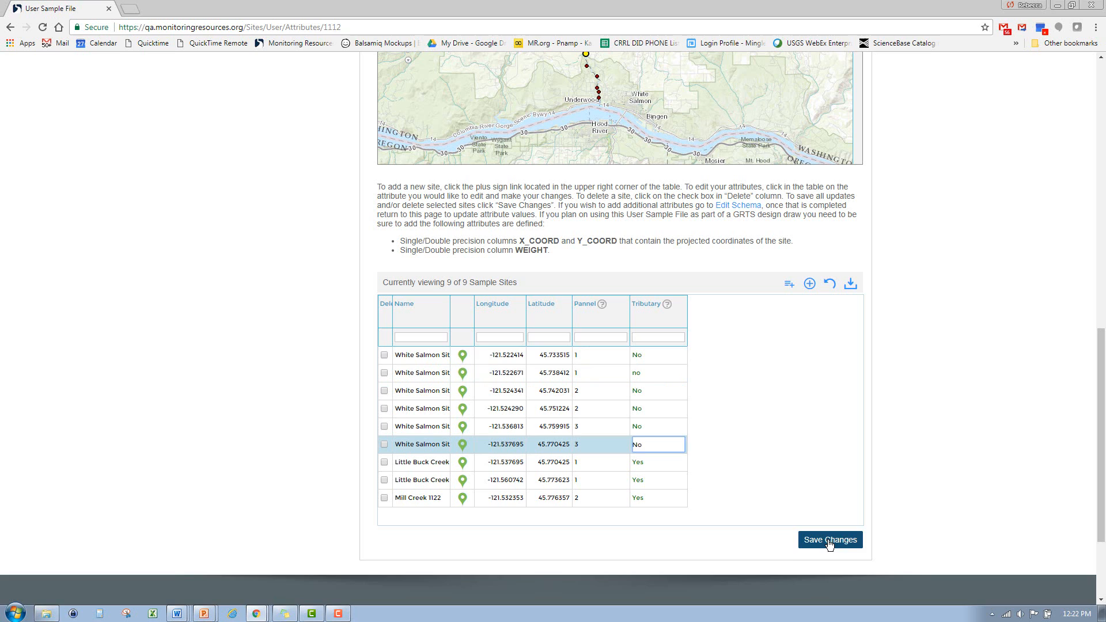
pyautogui.click(827, 540)
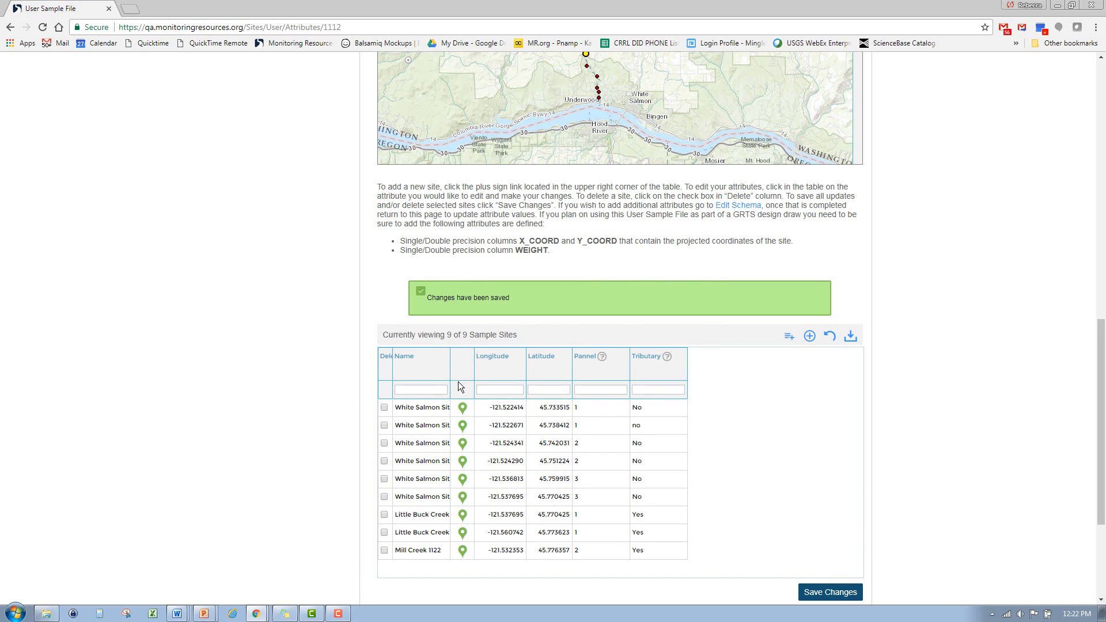
# Widen the Name column of the site table and open the name of White Salmon Site 1111 for editing.
pyautogui.moveTo(450, 369); pyautogui.dragTo(555, 372)
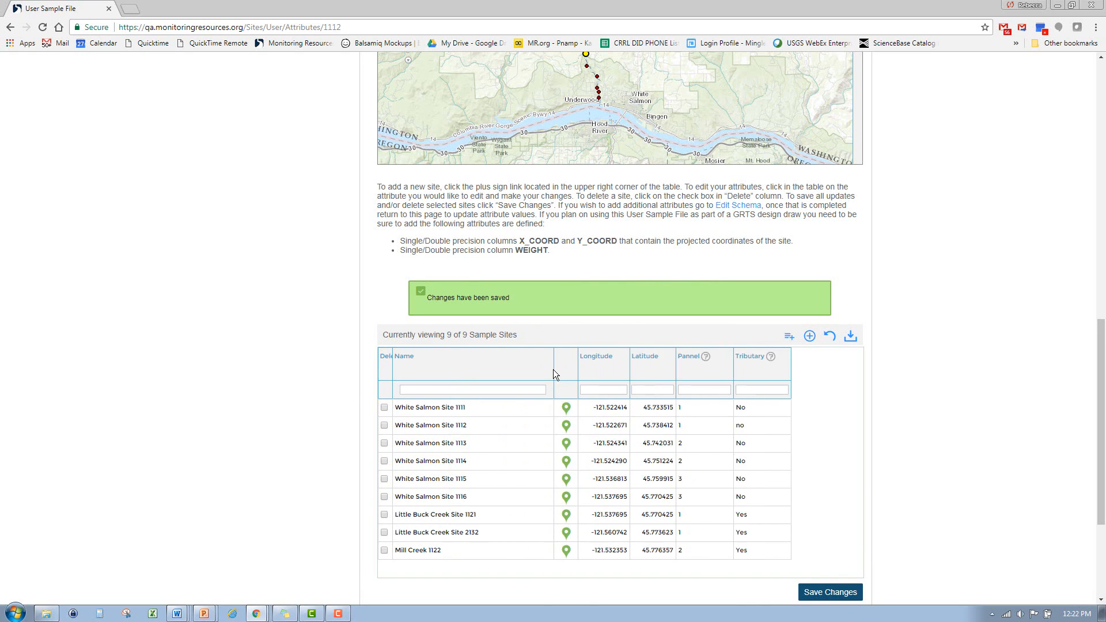
pyautogui.doubleClick(474, 410)
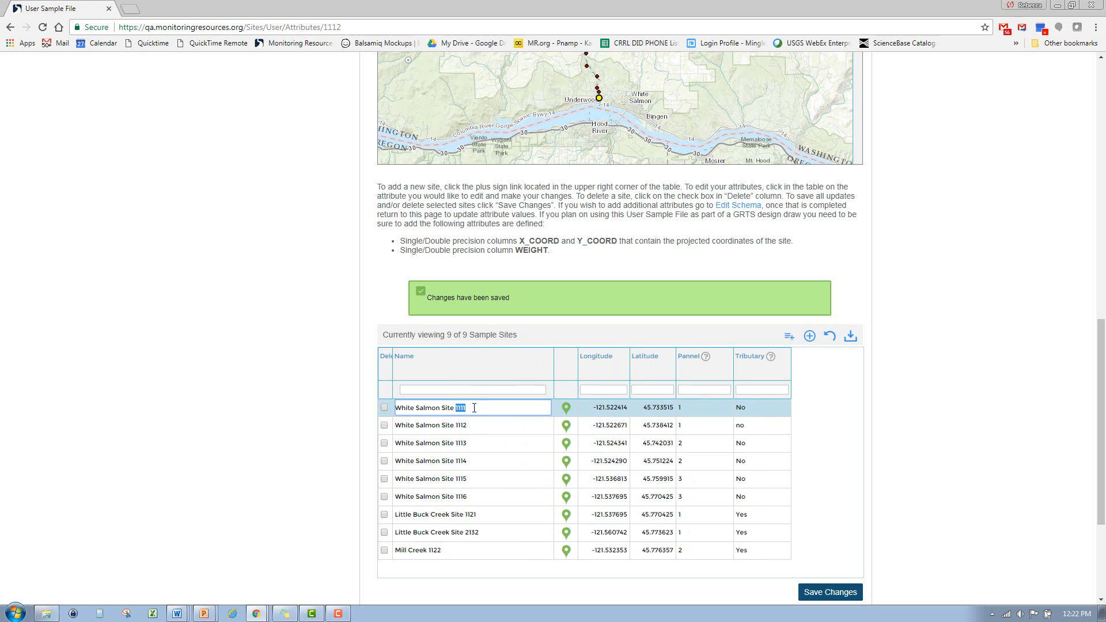
pyautogui.click(474, 408)
# Create and save a new sample site named "Spring Creek", placing its point on the creek near the Lower Spring Creek Rd and Landgren Rd junction.
pyautogui.click(810, 336)
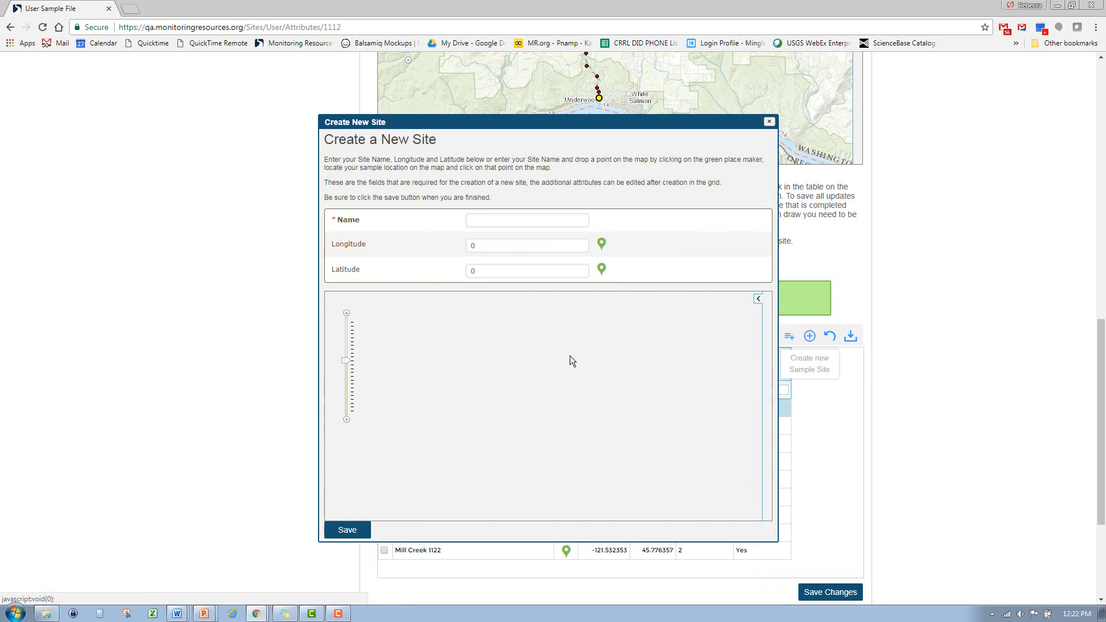
pyautogui.moveTo(575, 383); pyautogui.dragTo(507, 424)
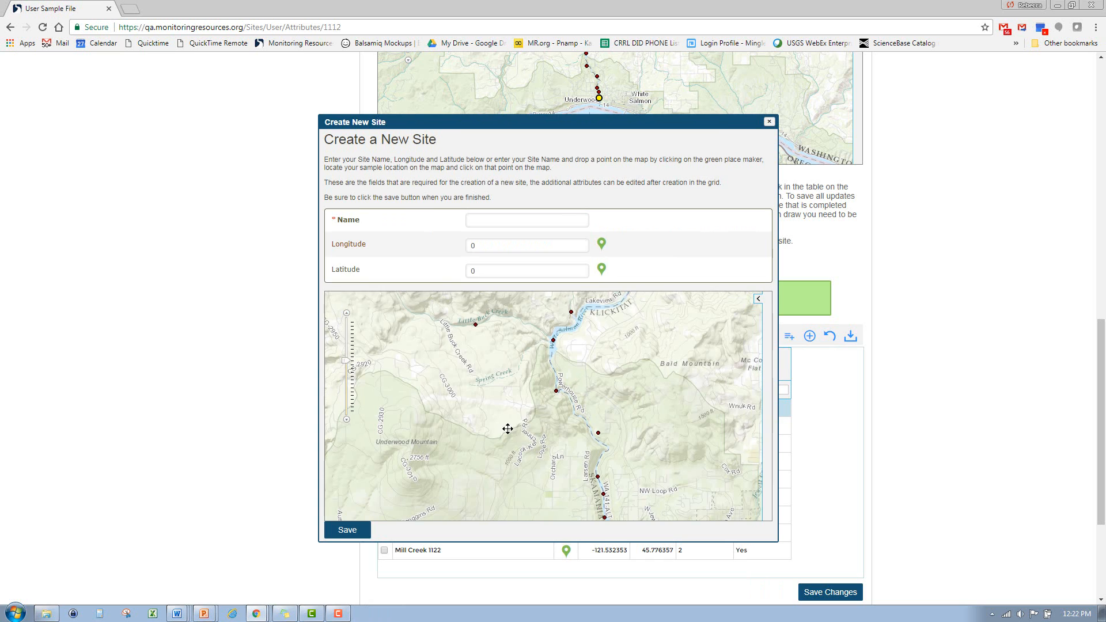
pyautogui.moveTo(573, 391); pyautogui.dragTo(536, 500)
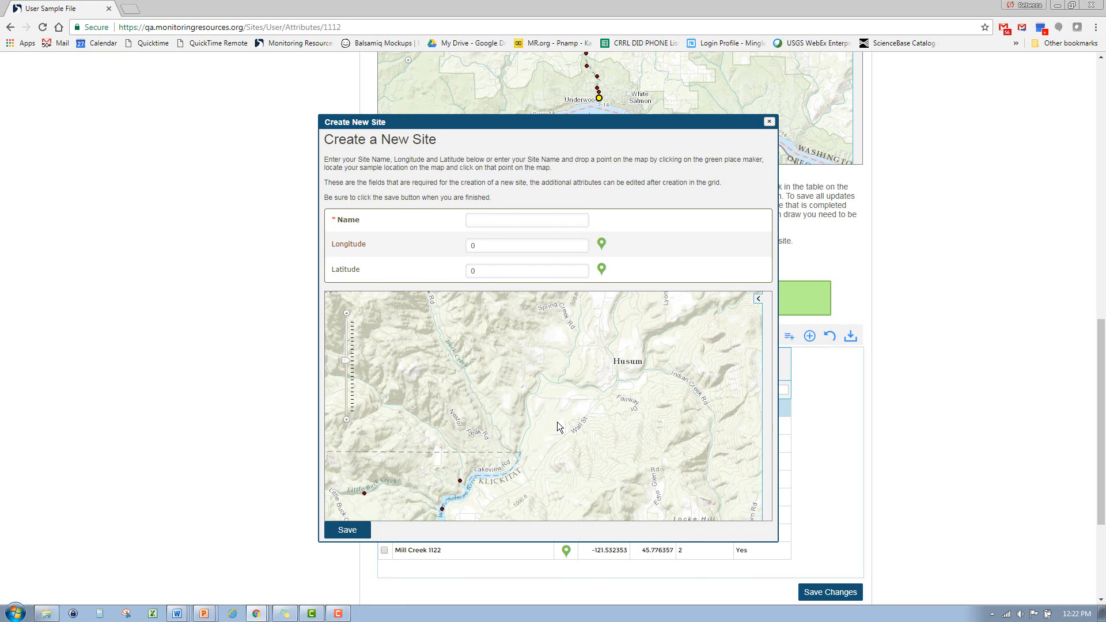
pyautogui.moveTo(559, 427); pyautogui.dragTo(481, 462)
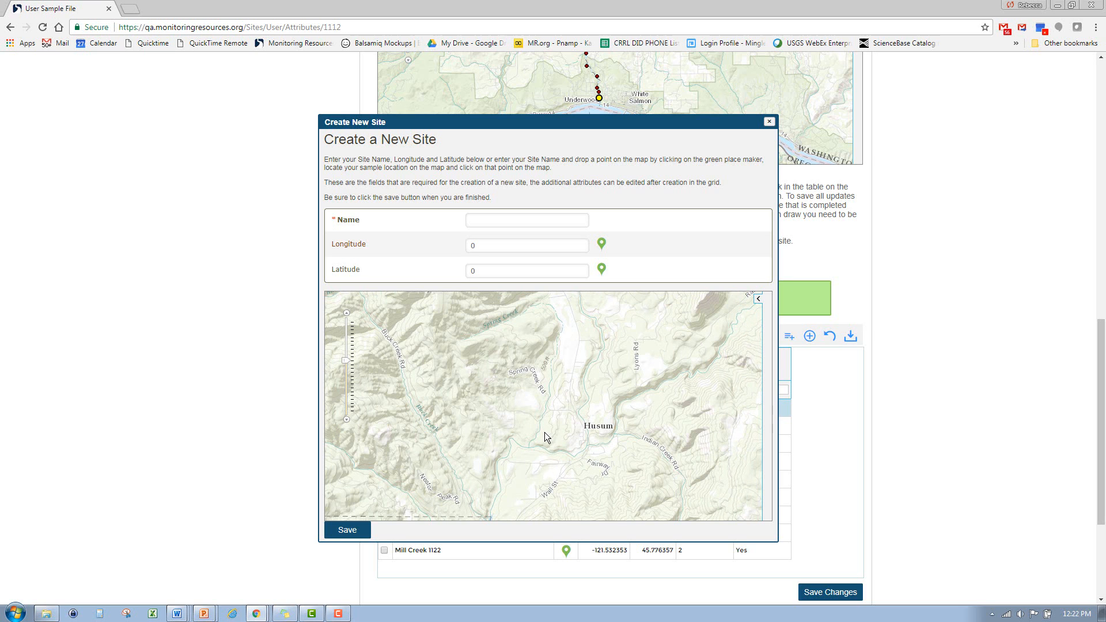
pyautogui.moveTo(560, 421); pyautogui.dragTo(519, 473)
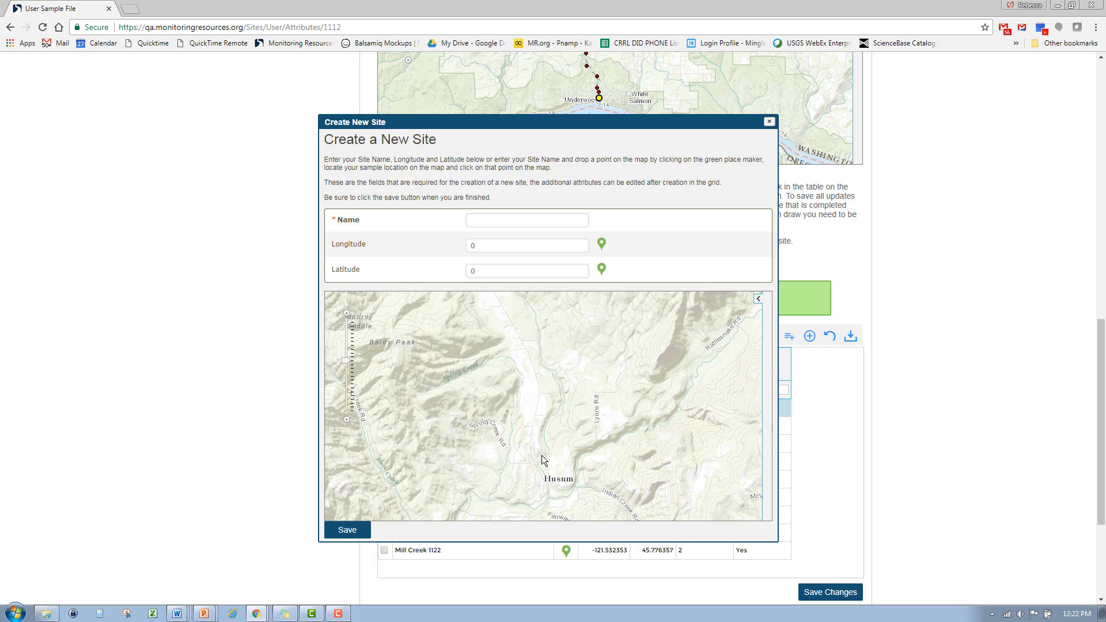
pyautogui.scroll(1, 542, 455)
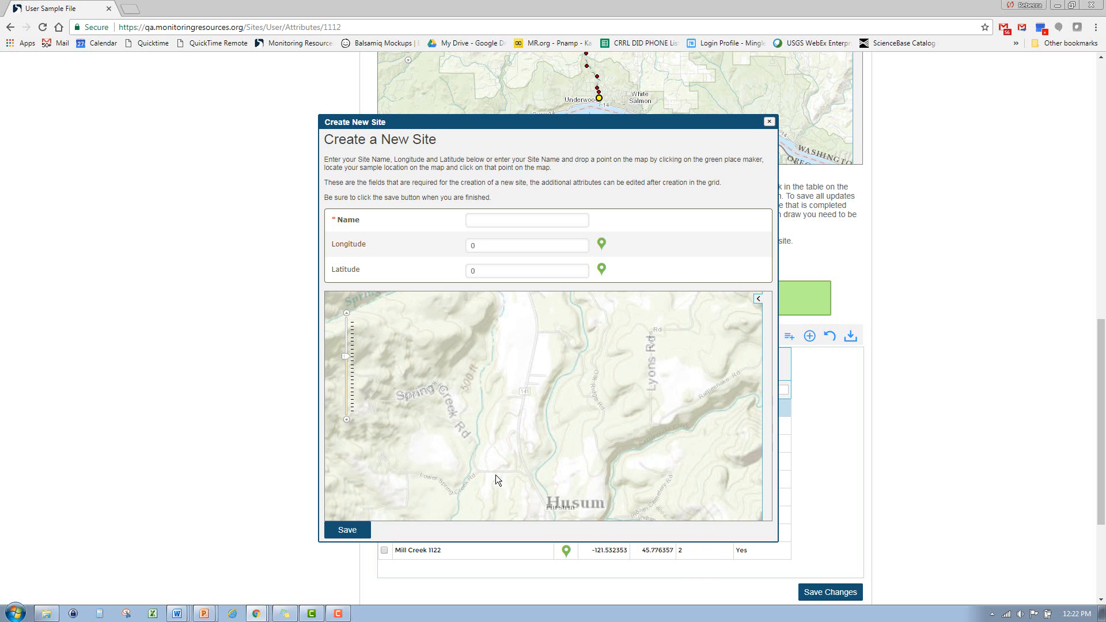
pyautogui.moveTo(496, 475); pyautogui.dragTo(548, 440)
pyautogui.scroll(1, 549, 440)
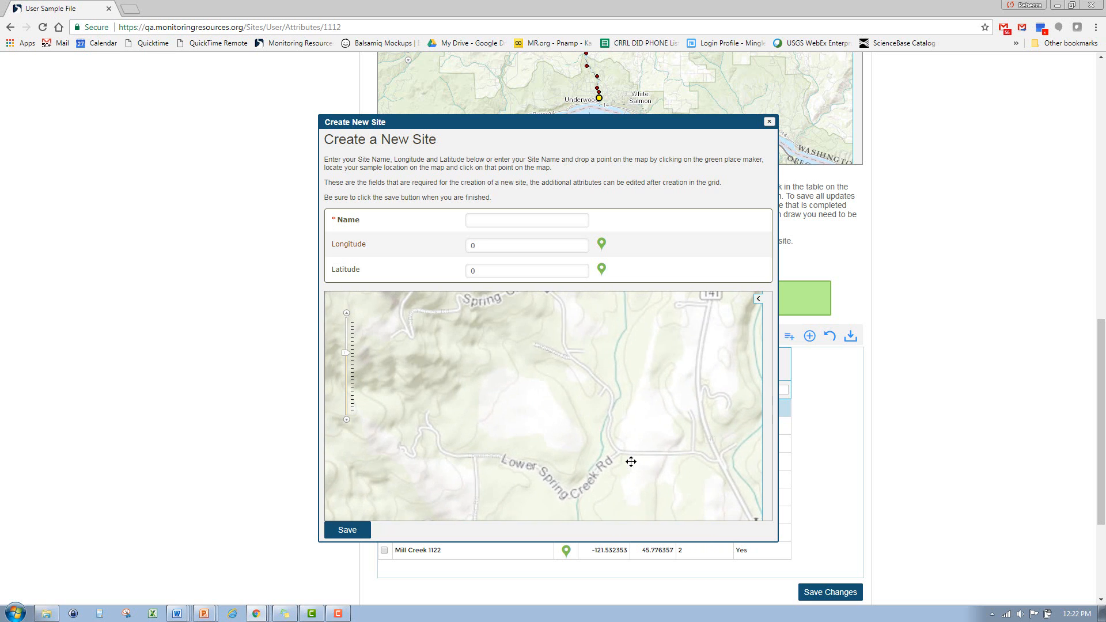
pyautogui.click(503, 220)
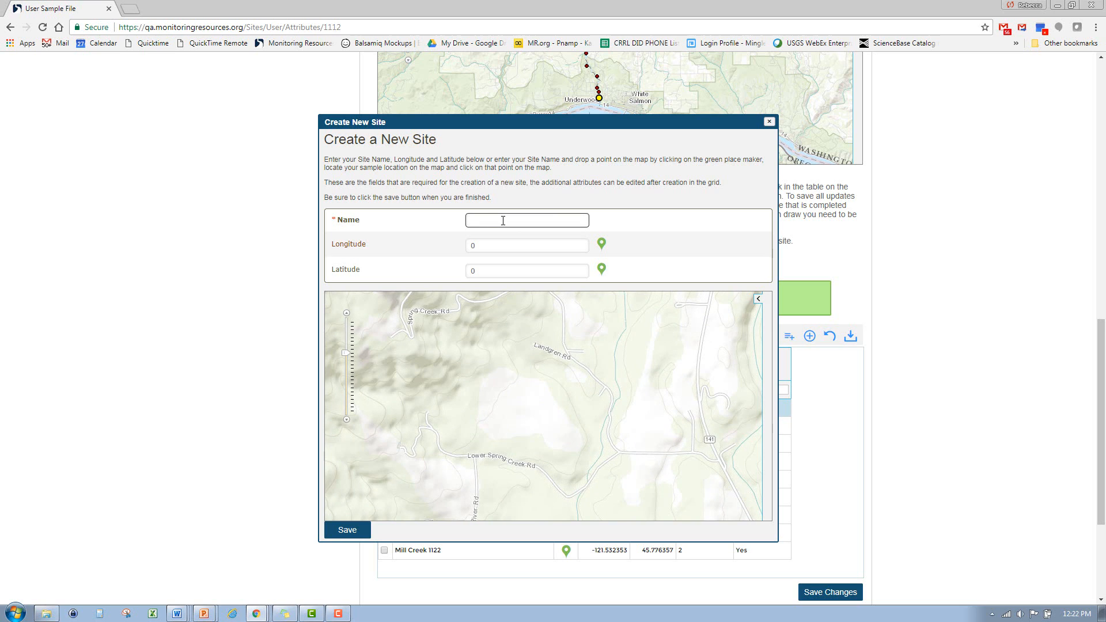
pyautogui.write('Spring Creek')
pyautogui.click(603, 244)
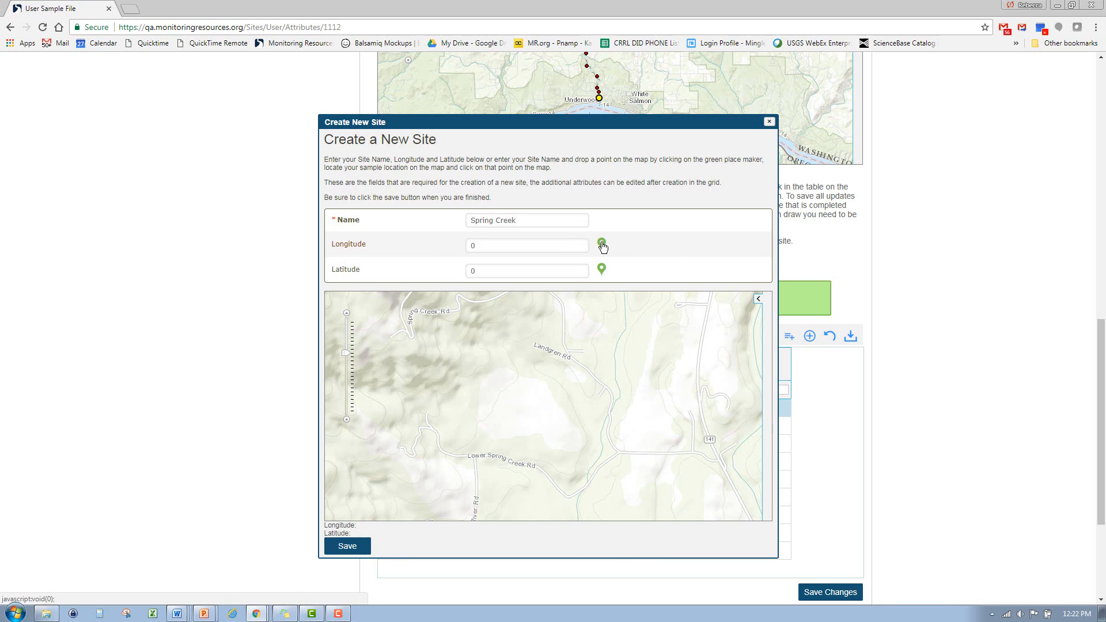
pyautogui.click(603, 443)
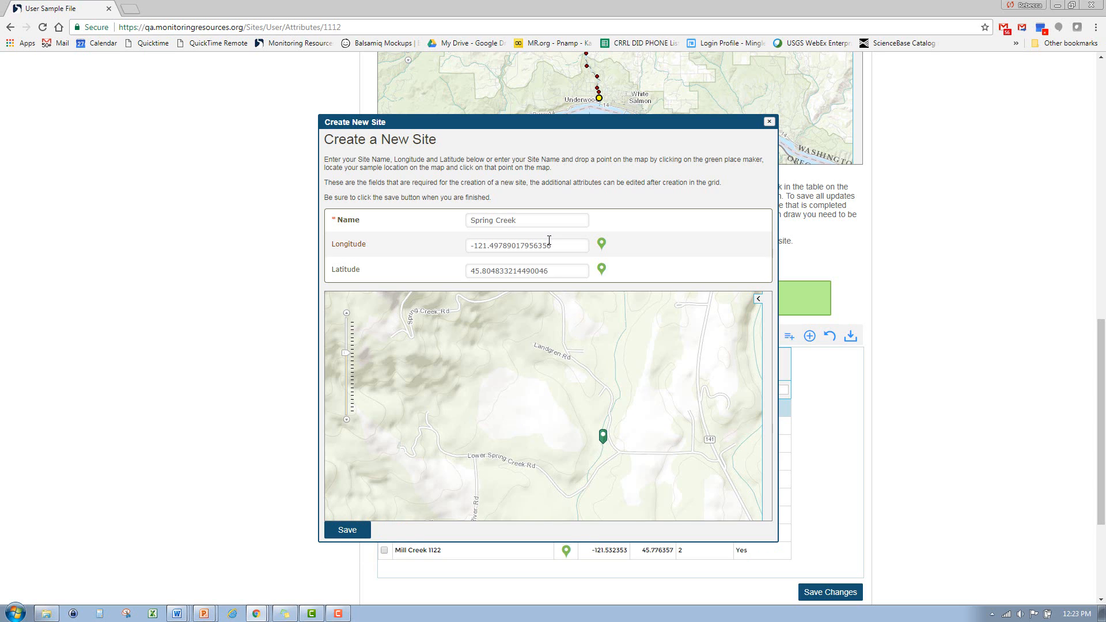
pyautogui.click(342, 530)
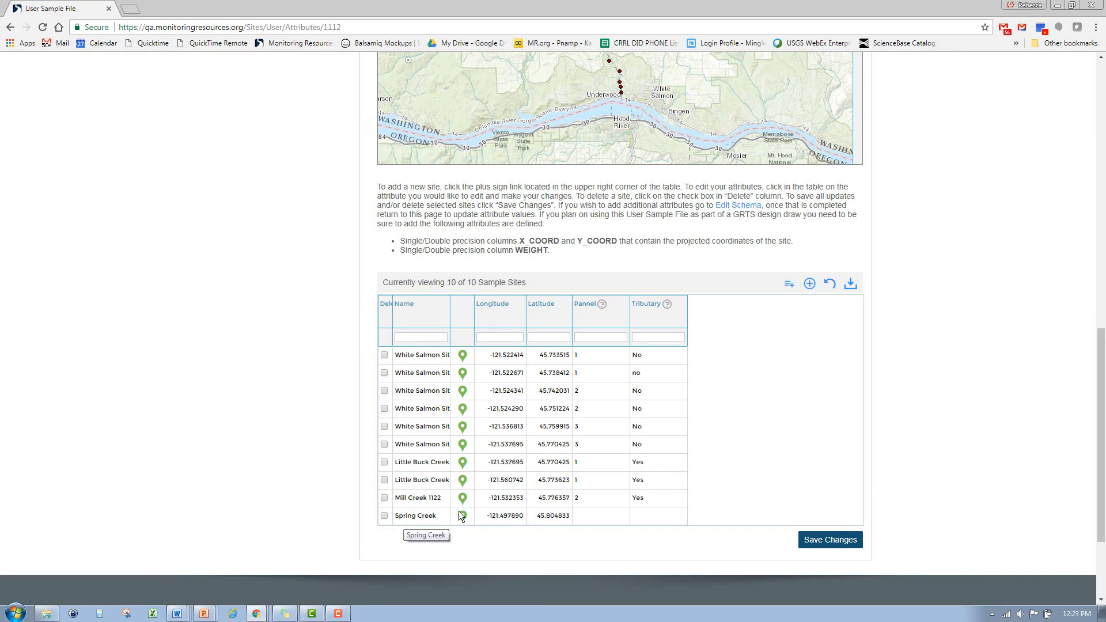
# In the Spring Creek row, set Pannel to 2 and Tributary to Yes, and save the site changes.
pyautogui.click(596, 517)
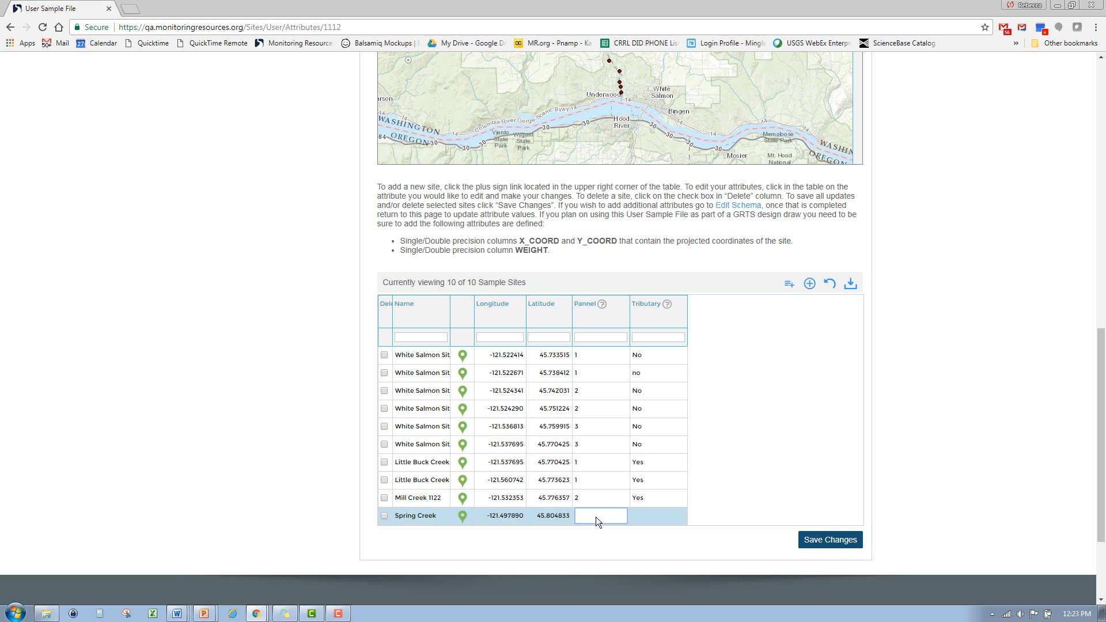
pyautogui.click(670, 518)
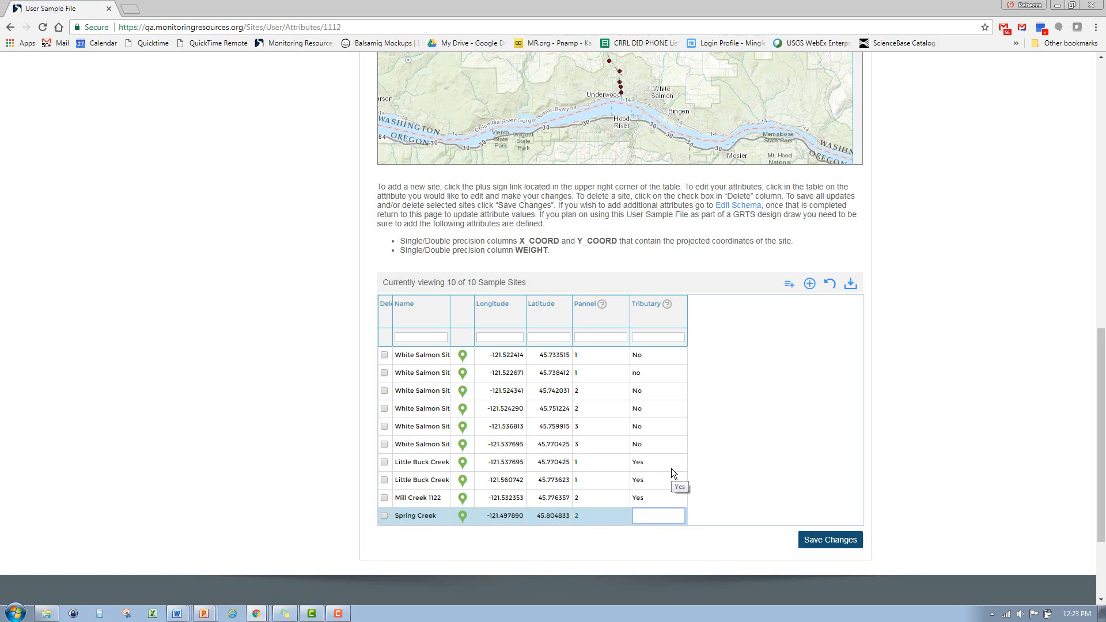
pyautogui.write('Yes')
pyautogui.click(831, 539)
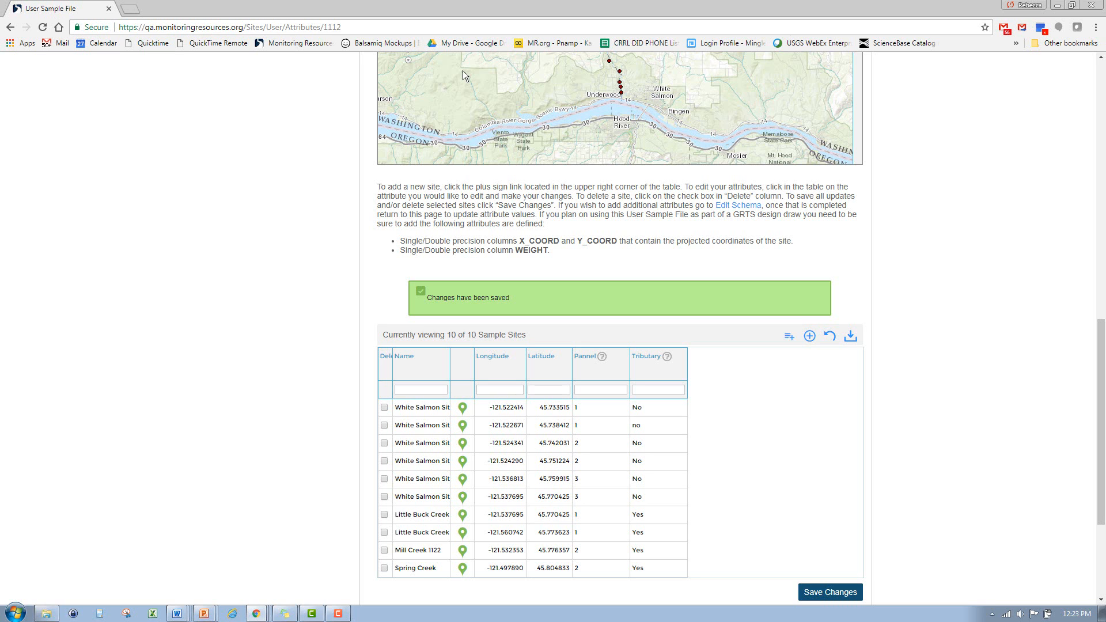
# Check the new site's location on the site map and save the sample site changes again.
pyautogui.scroll(6, 306, 205)
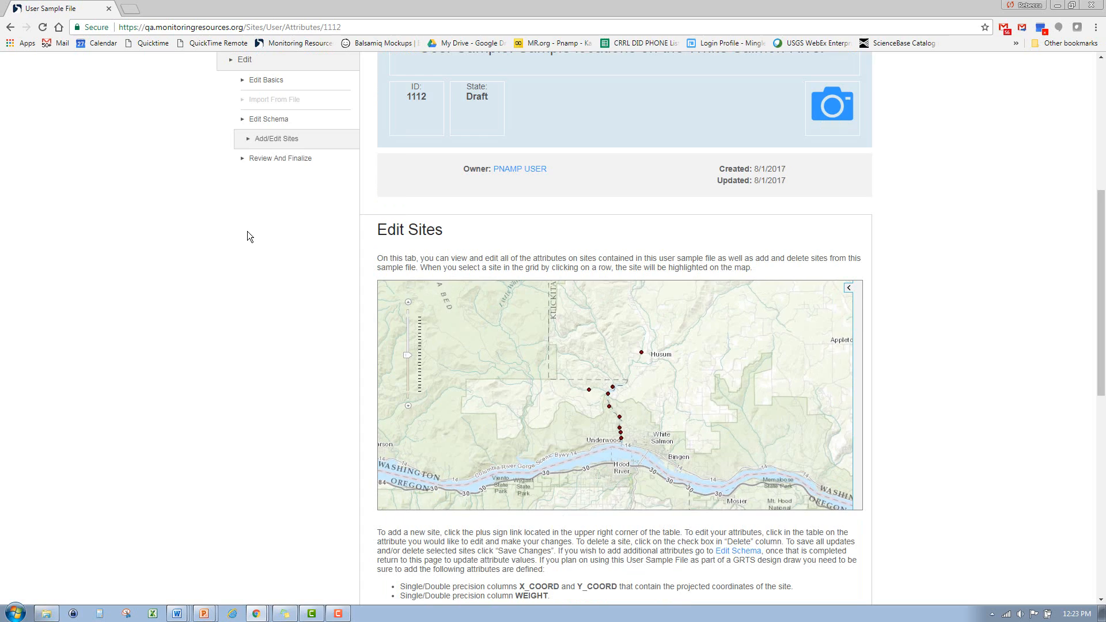
pyautogui.scroll(-4, 279, 324)
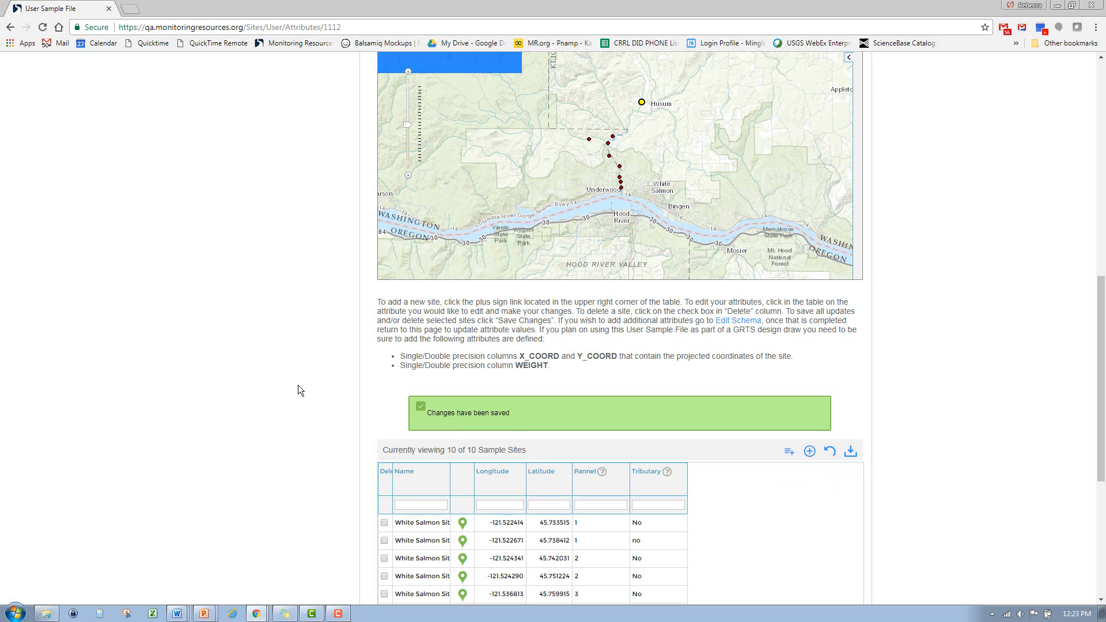
pyautogui.scroll(-4, 299, 385)
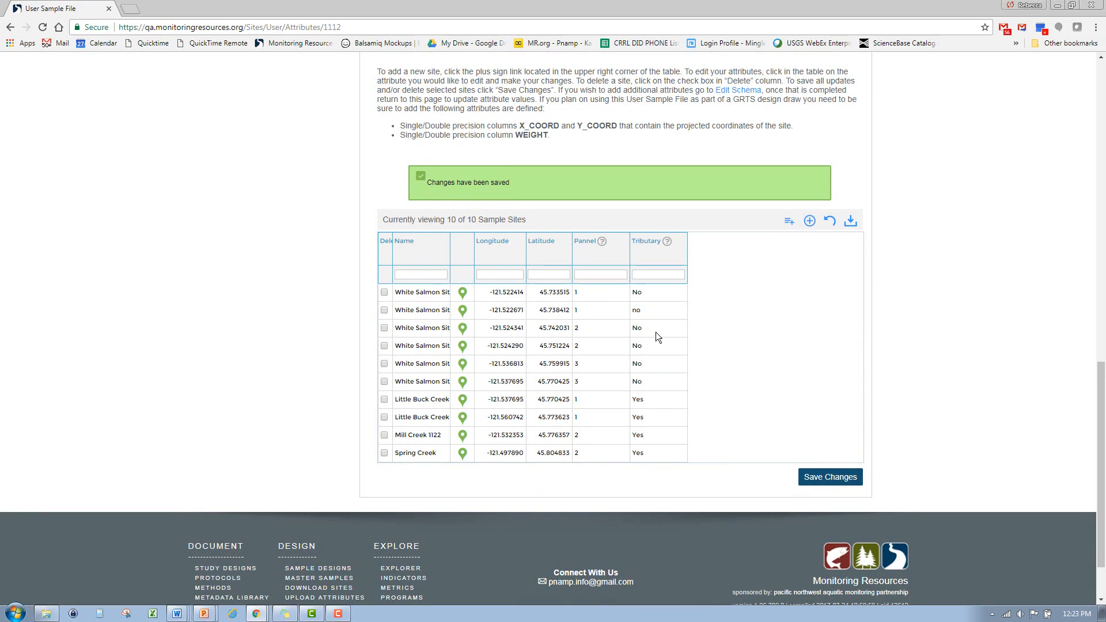
pyautogui.click(819, 479)
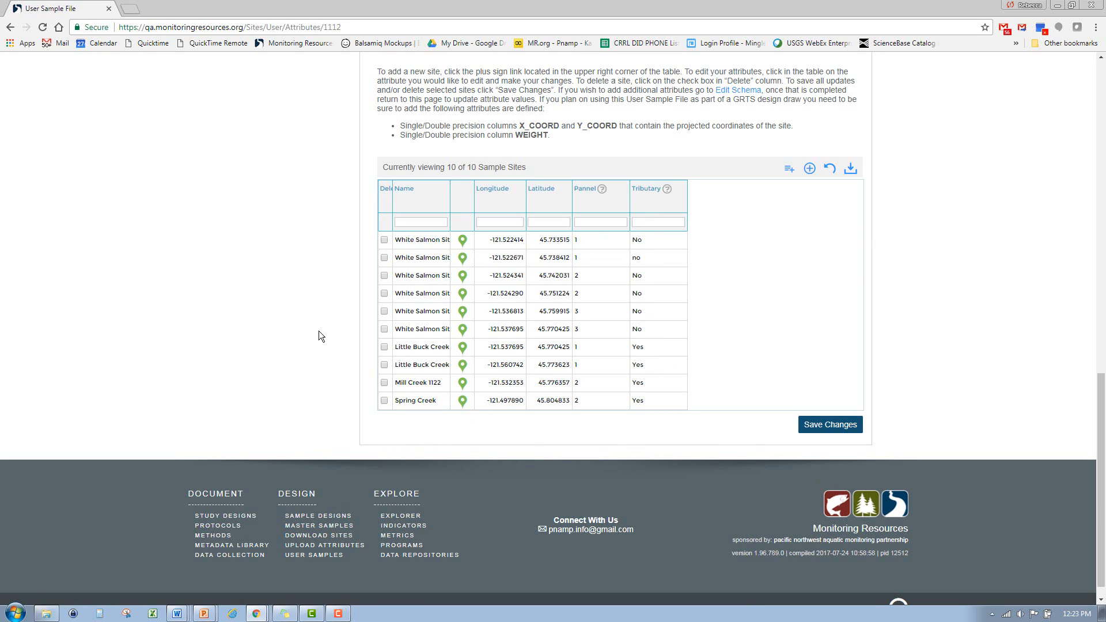
# Open the user sample's Review And Finalize page and review its Basics and Frame sections.
pyautogui.scroll(4, 321, 336)
pyautogui.scroll(6, 320, 335)
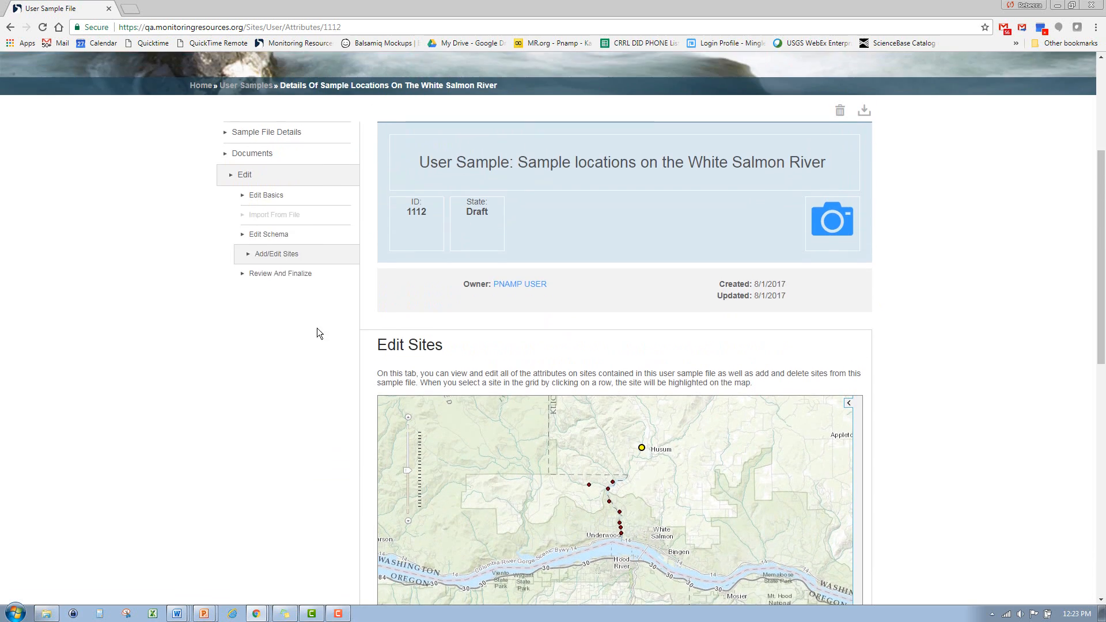
pyautogui.click(284, 274)
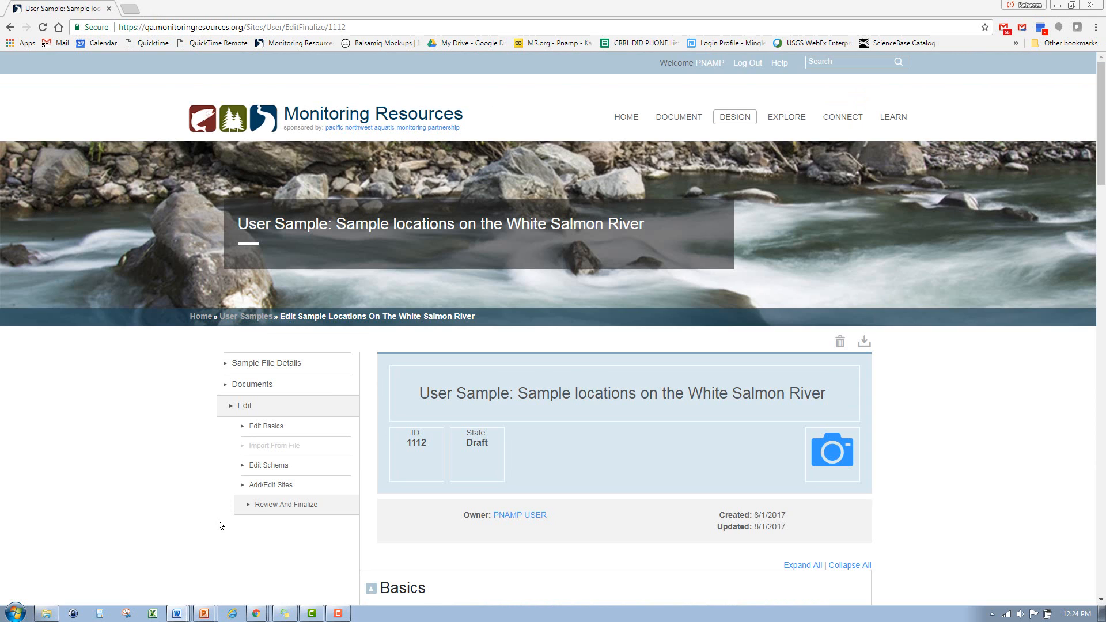
pyautogui.scroll(-6, 218, 520)
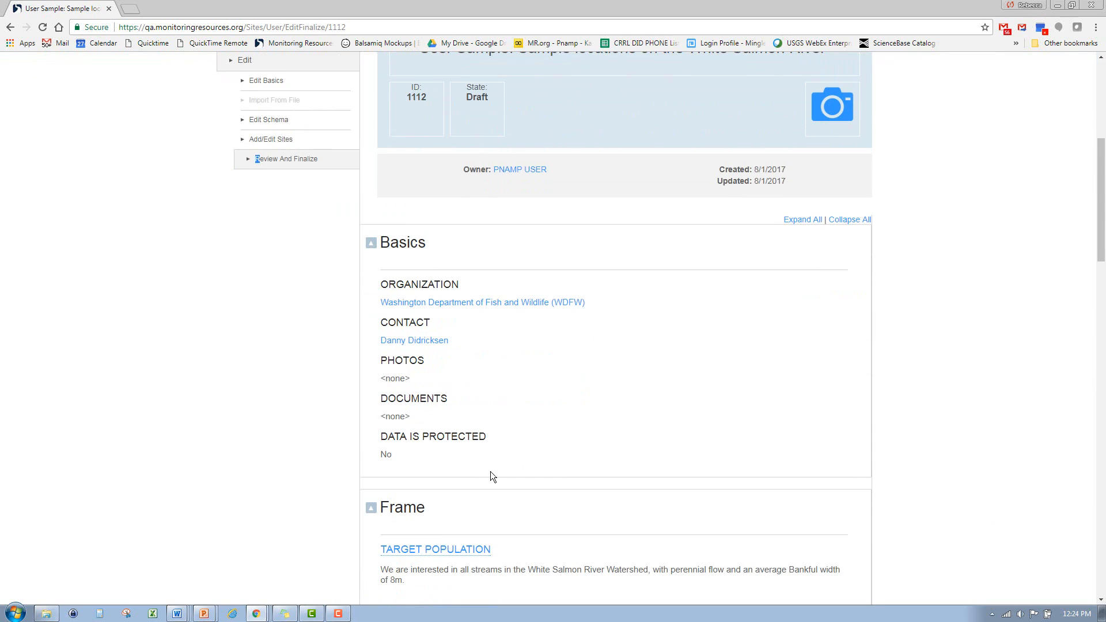
pyautogui.scroll(-3, 492, 472)
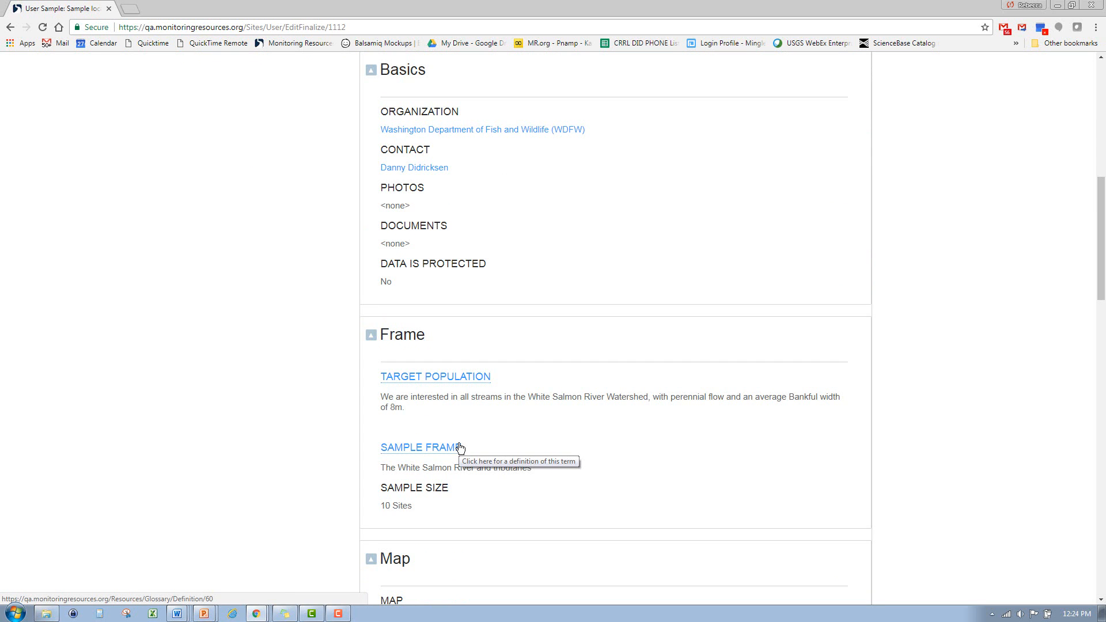
pyautogui.scroll(-2, 460, 449)
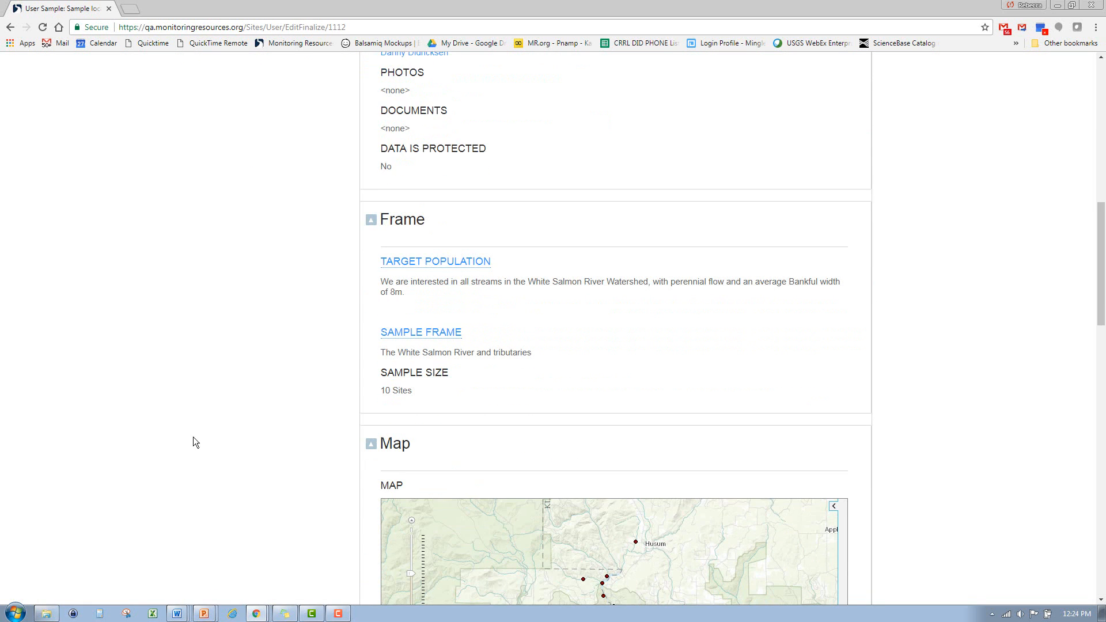
# Examine the sample's site map, frame length, coordinate system, designs, schema description and compatibility with the master samples.
pyautogui.scroll(-3, 184, 437)
pyautogui.scroll(4, 685, 443)
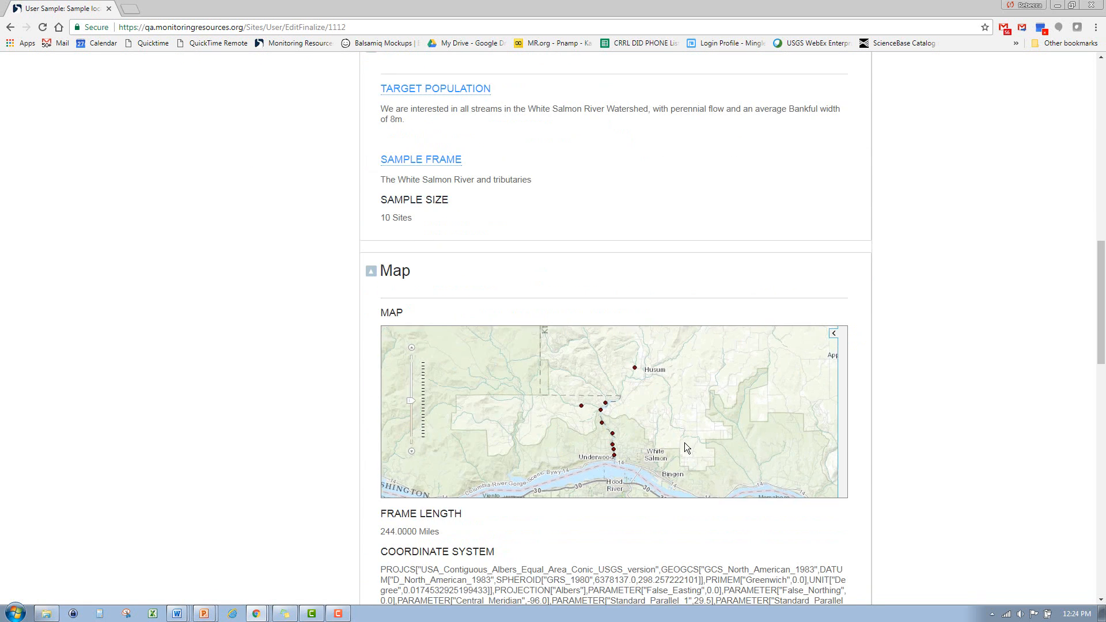
pyautogui.scroll(1, 687, 431)
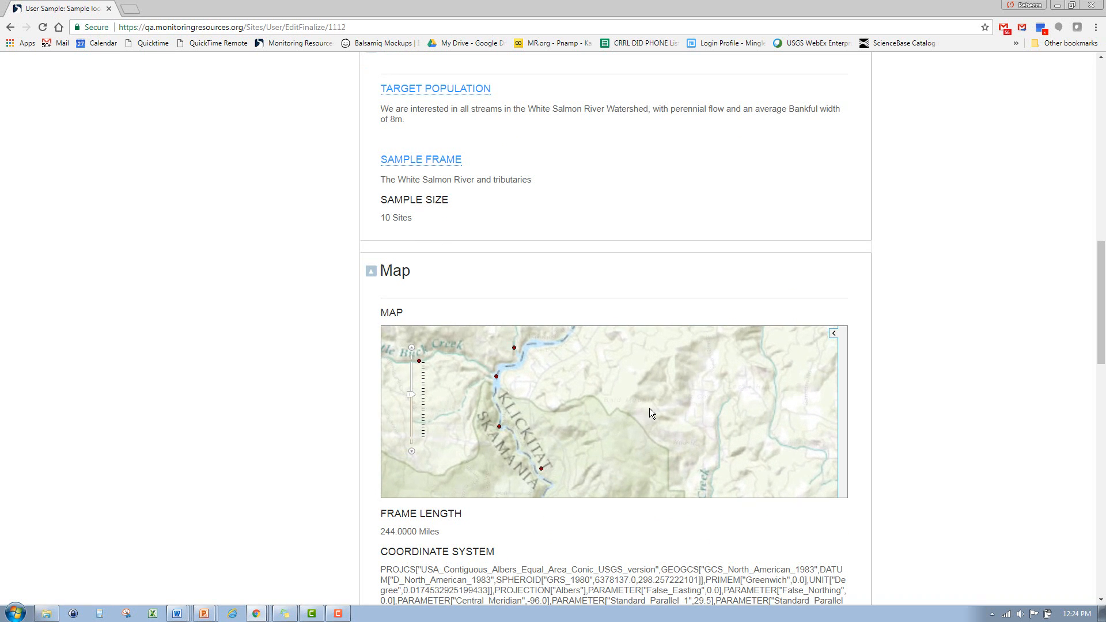
pyautogui.moveTo(570, 382); pyautogui.dragTo(701, 437)
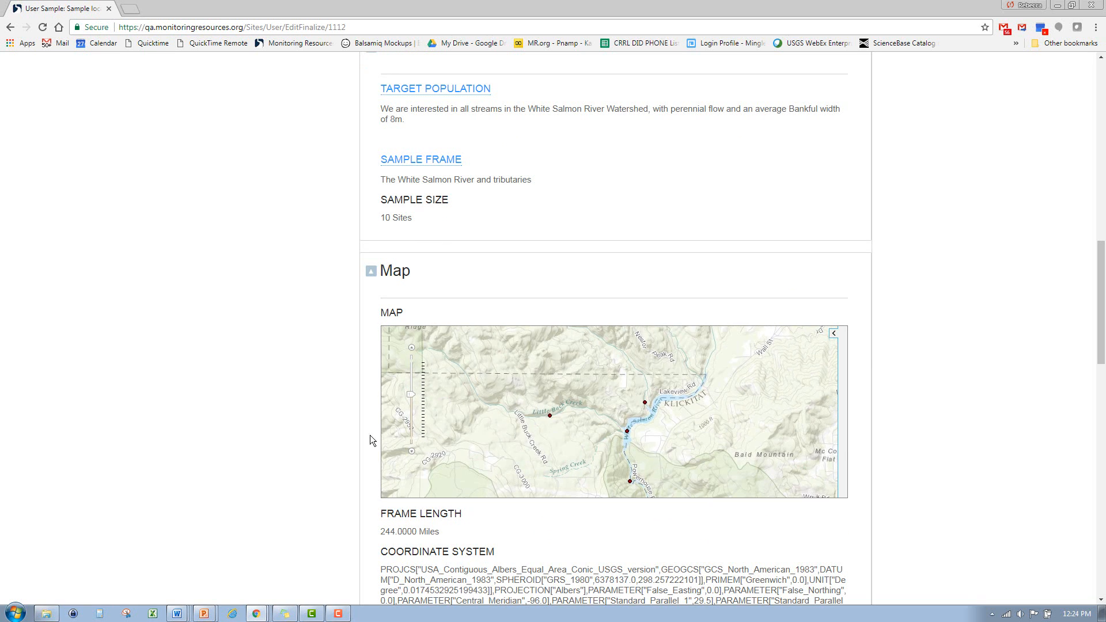
pyautogui.doubleClick(205, 451)
pyautogui.scroll(-2, 205, 451)
pyautogui.doubleClick(236, 404)
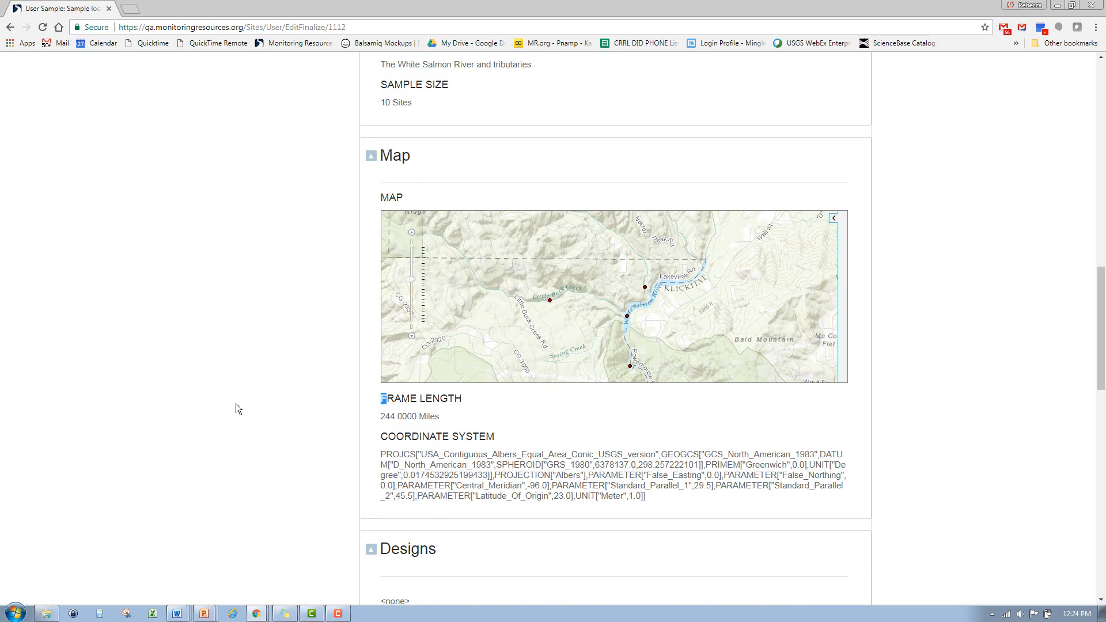
pyautogui.scroll(-5, 538, 489)
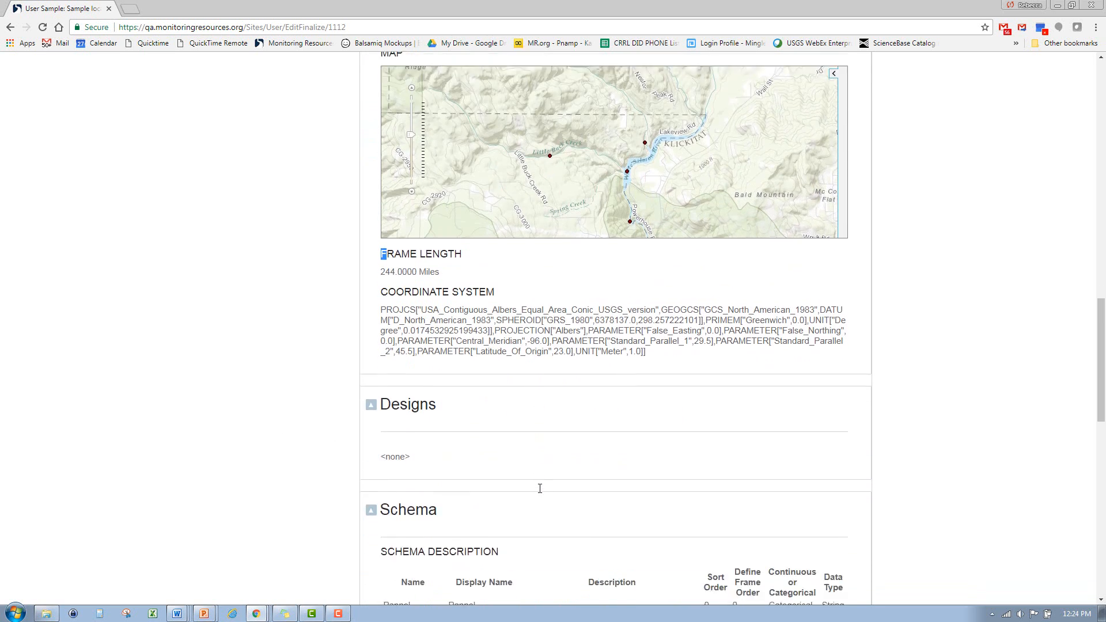
pyautogui.scroll(-2, 540, 494)
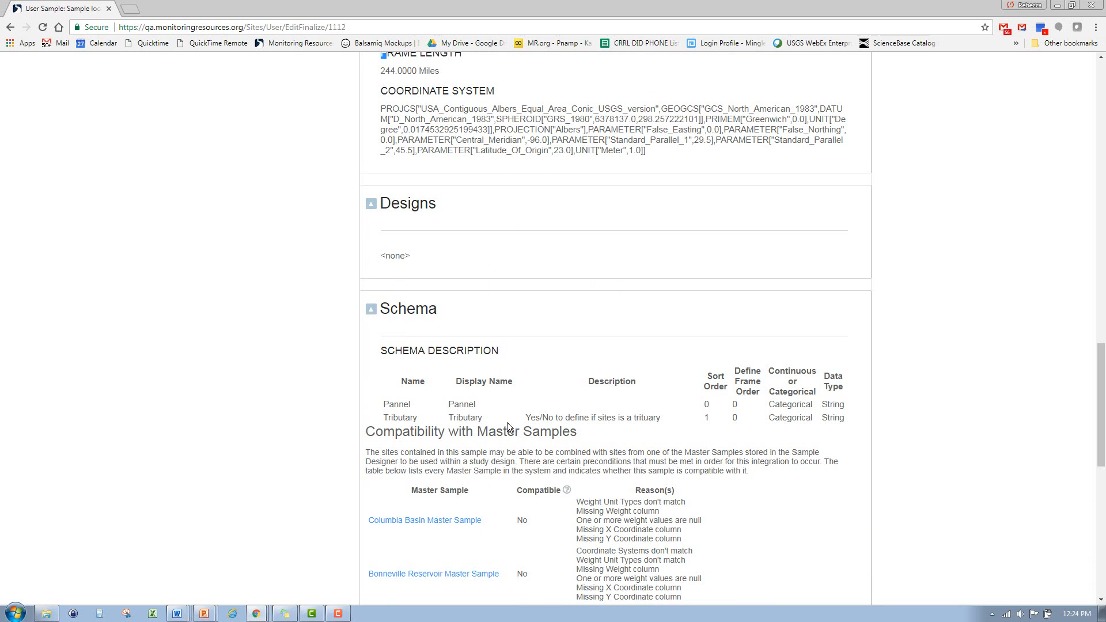
pyautogui.scroll(-10, 457, 386)
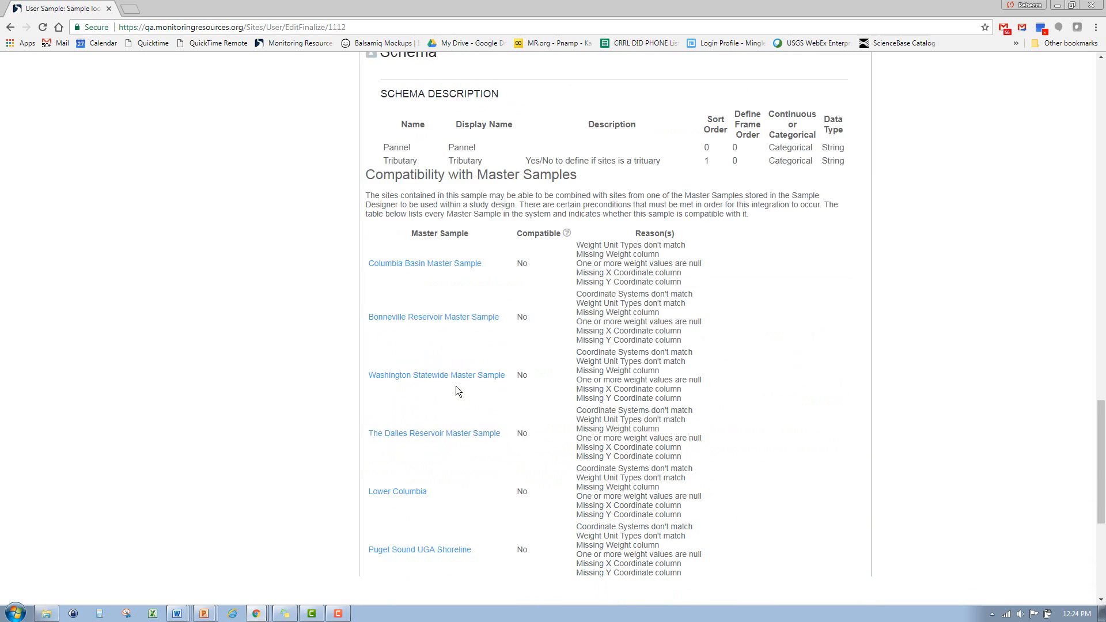
# Finalize the user sample, agreeing to make it publicly visible, and look through its details page down to the map.
pyautogui.click(399, 406)
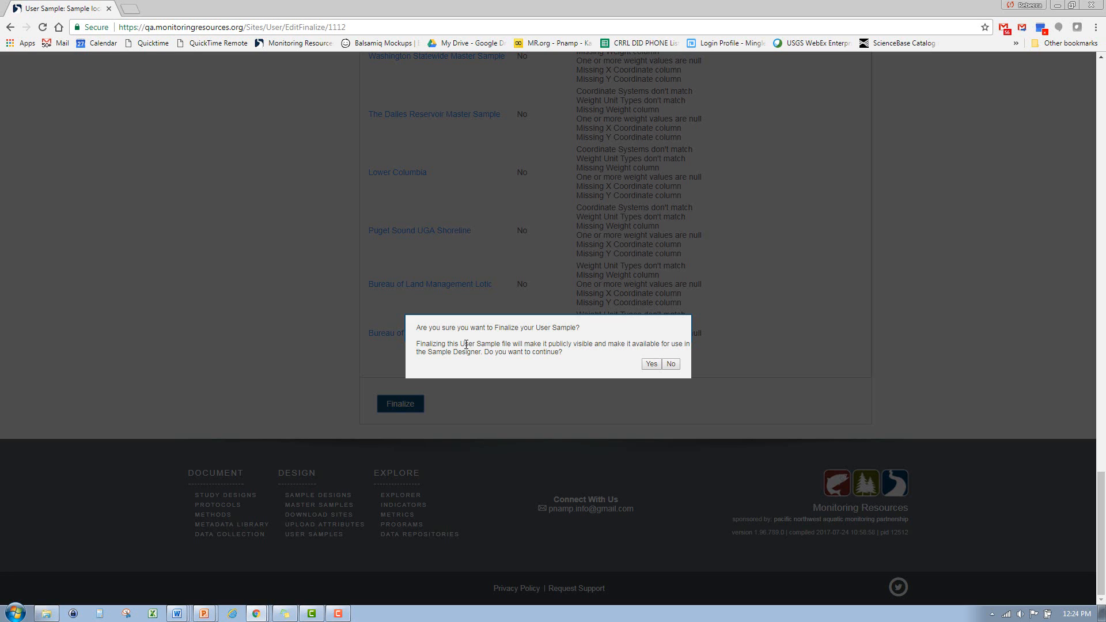
pyautogui.click(655, 369)
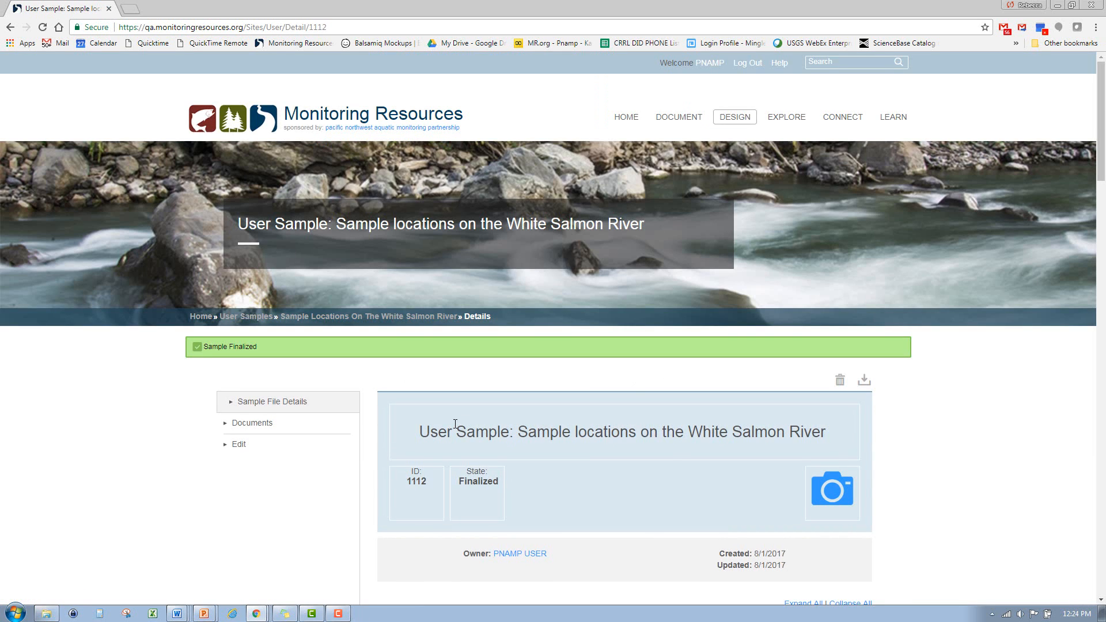
pyautogui.scroll(-11, 443, 458)
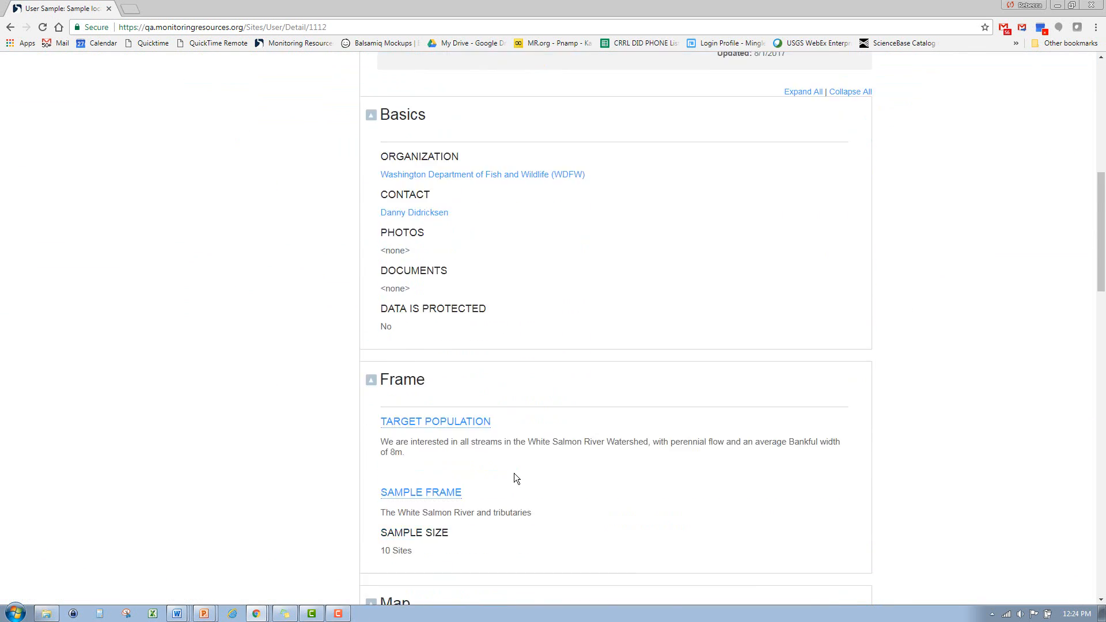
pyautogui.scroll(-2, 537, 507)
pyautogui.scroll(2, 536, 505)
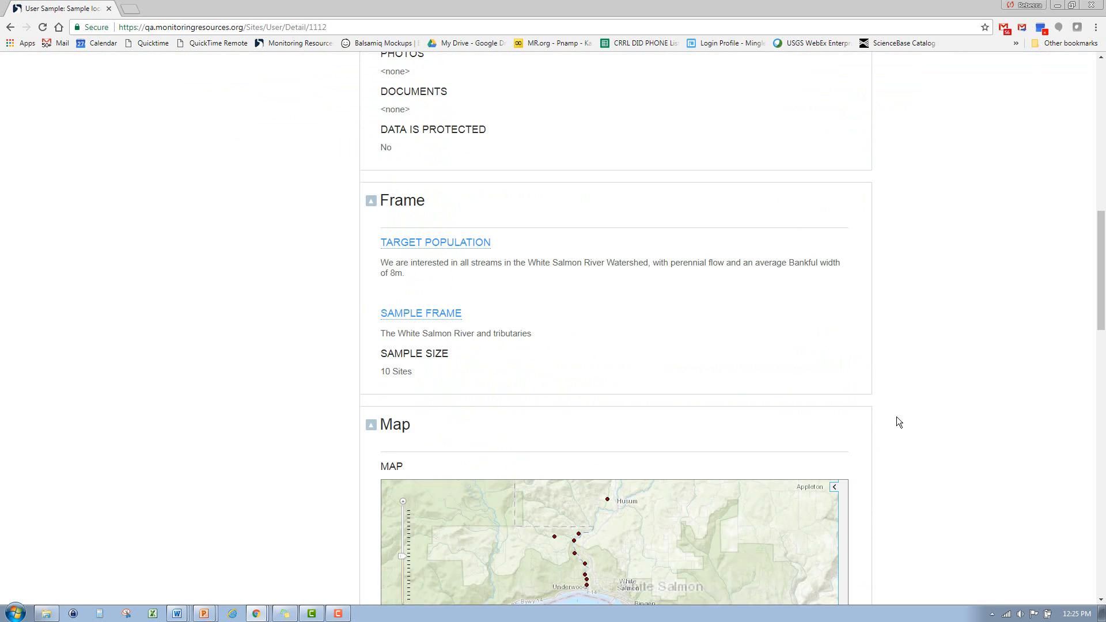
pyautogui.scroll(-5, 942, 413)
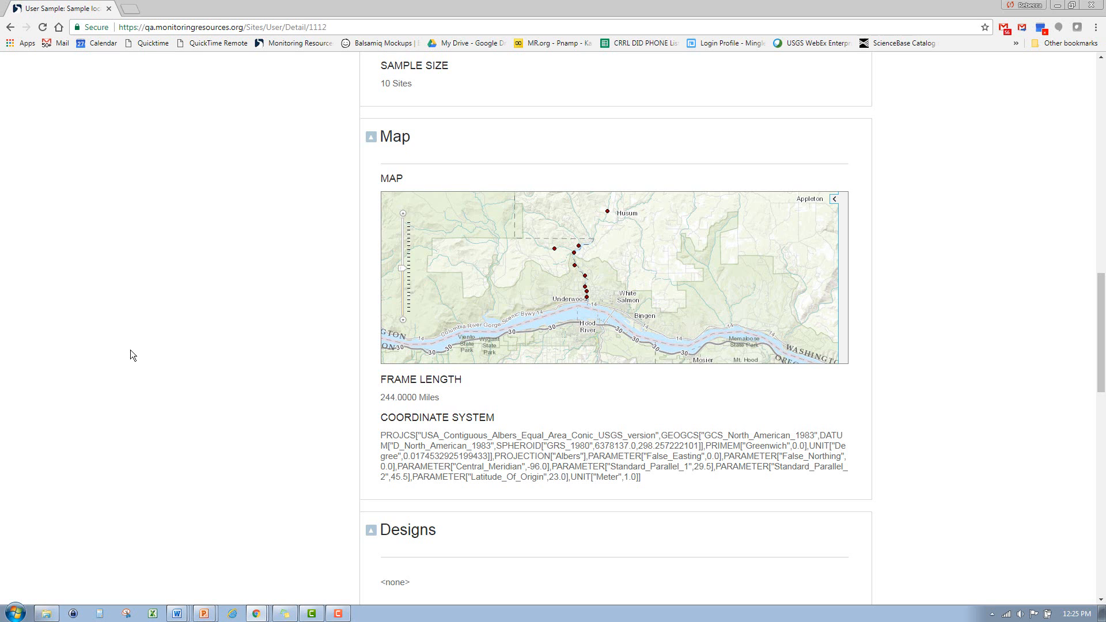
# Open the list of sample designs and start creating a new sample design.
pyautogui.scroll(12, 112, 340)
pyautogui.scroll(5, 112, 339)
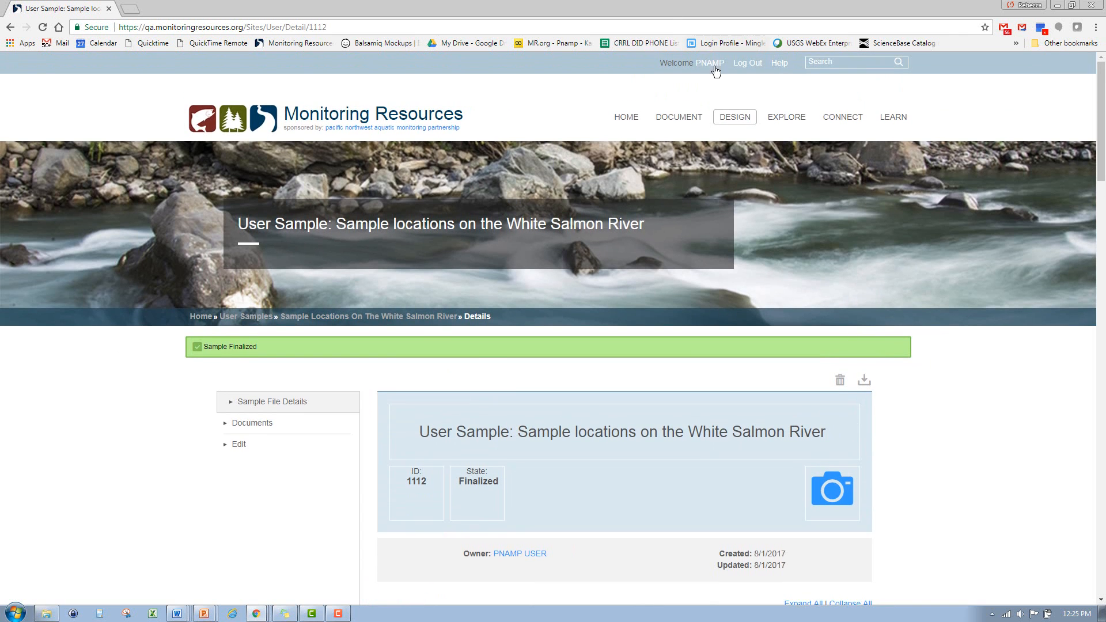
pyautogui.click(737, 120)
pyautogui.click(745, 156)
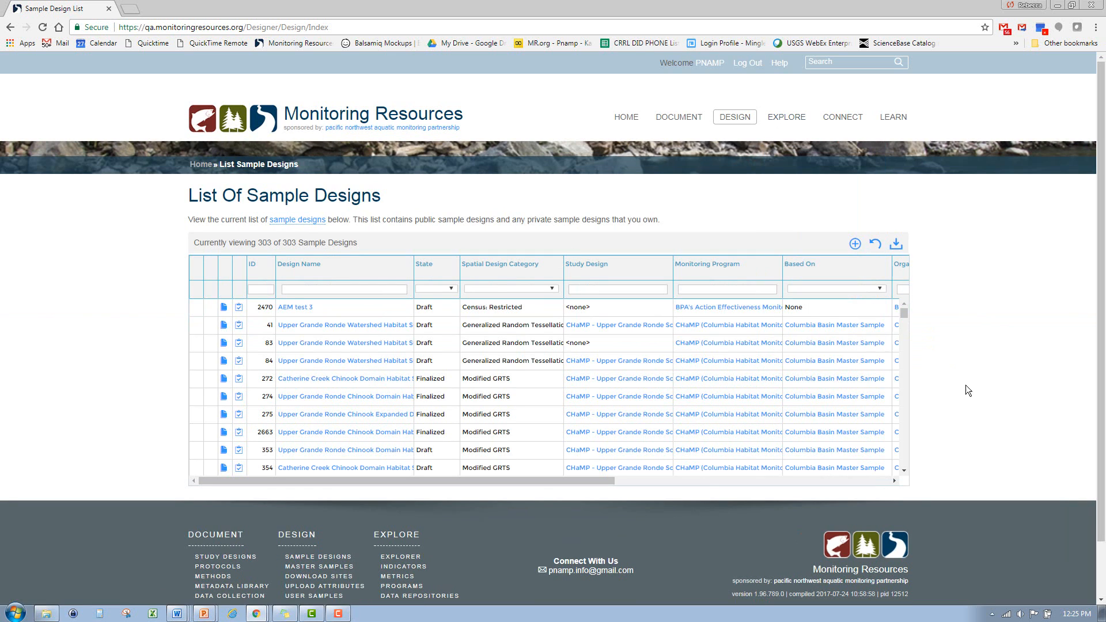
pyautogui.click(855, 244)
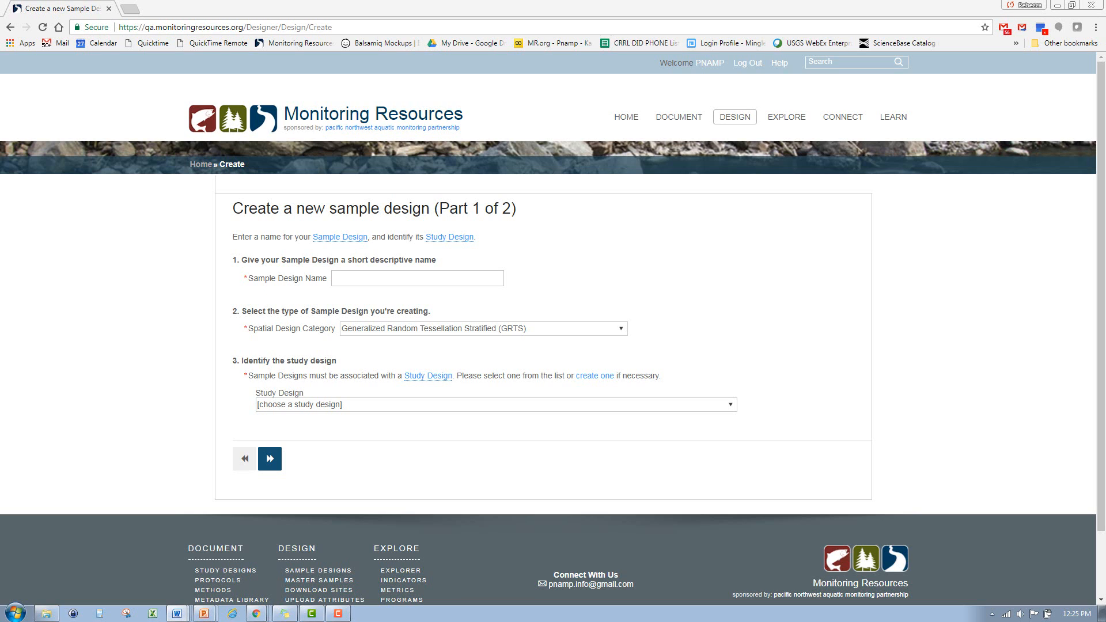
# Name the sample design "WDFW Habitat Sampling on the White Salmon" and set its spatial design category to Ease of Access.
pyautogui.click(352, 283)
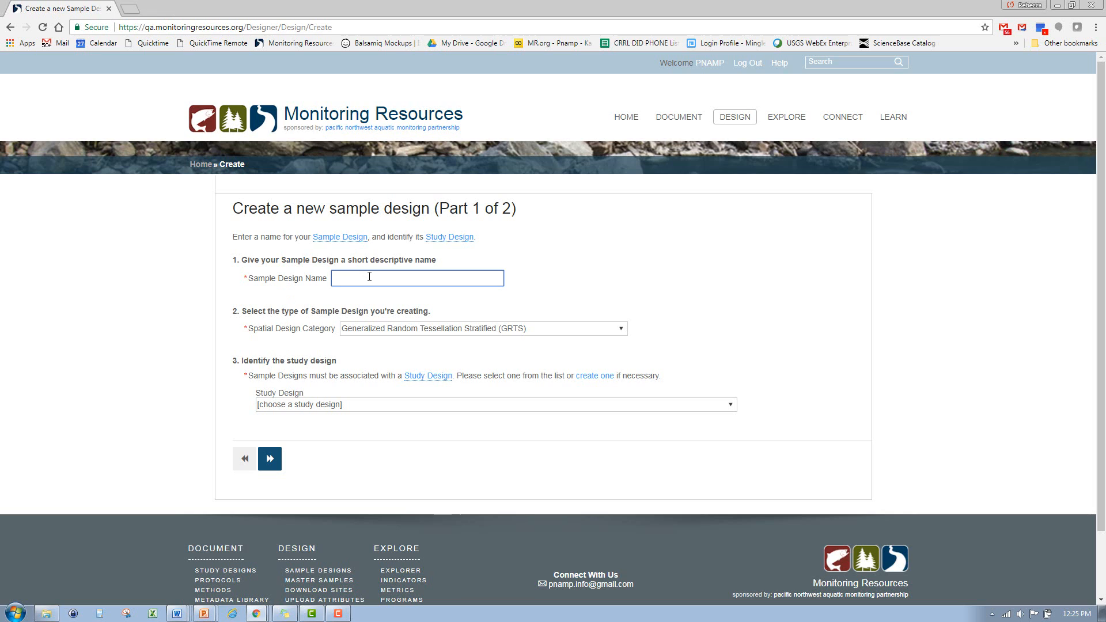
pyautogui.write('WDFW Habitat Sampling on the White Salmon')
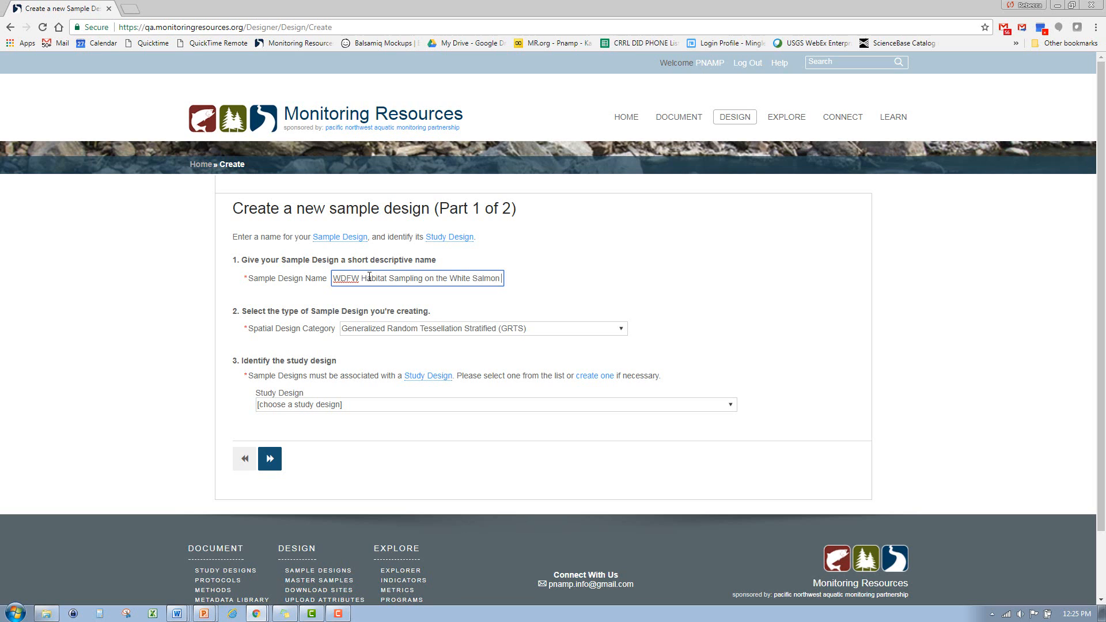
pyautogui.click(388, 330)
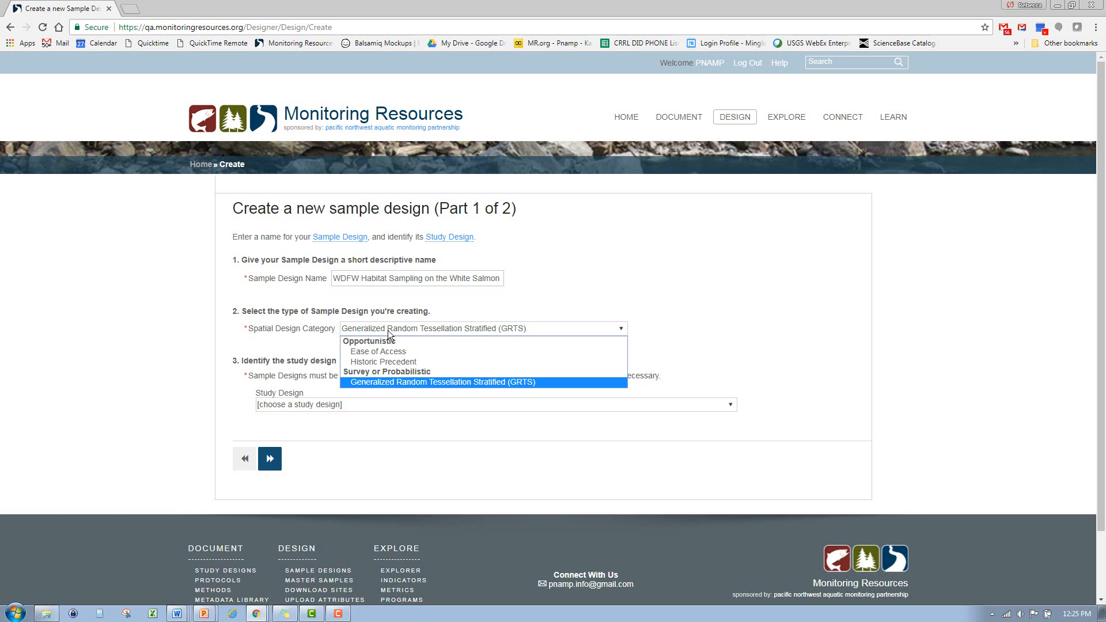
pyautogui.click(380, 354)
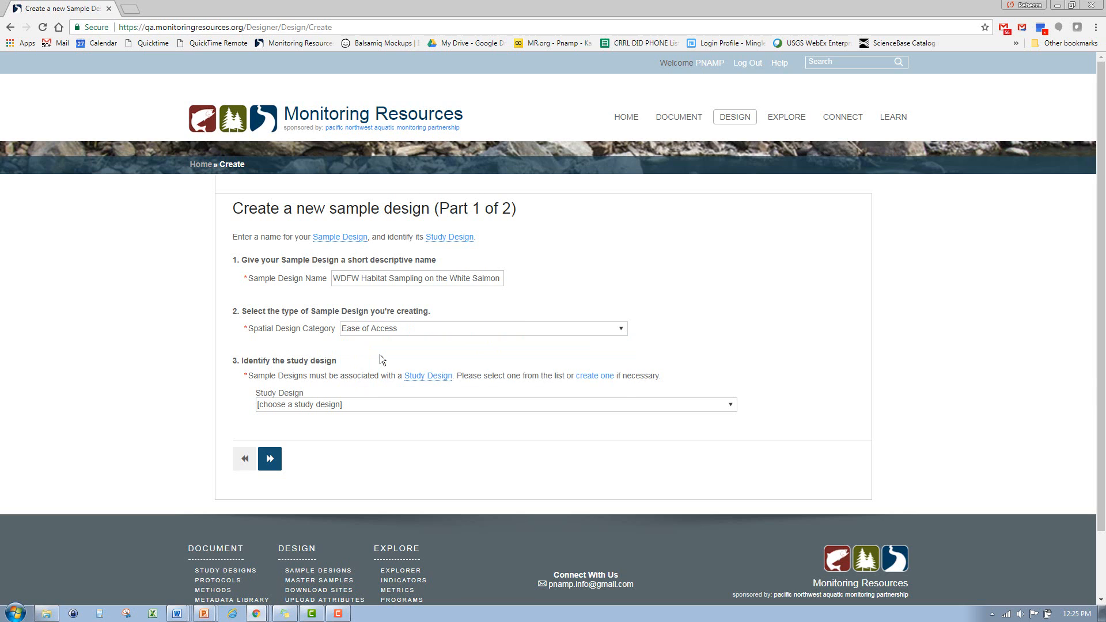
# Associate the design with the study design "WDFW Monitoring of Aquatic Habitat in the White Salmon - ProtocolID (2020)" and continue to part 2.
pyautogui.click(351, 406)
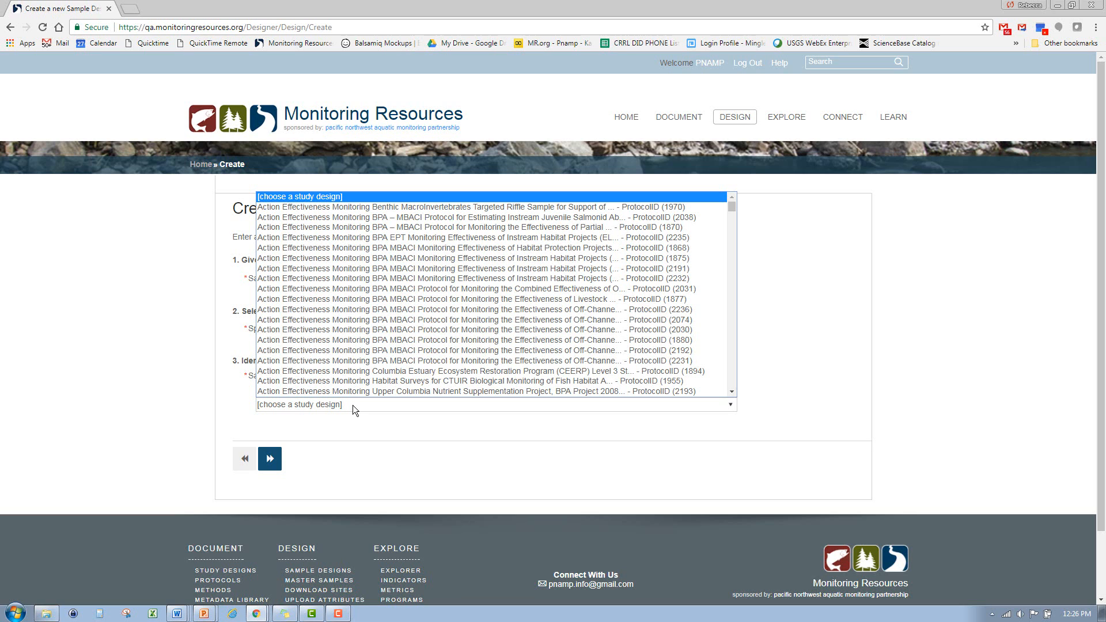
pyautogui.press('End')
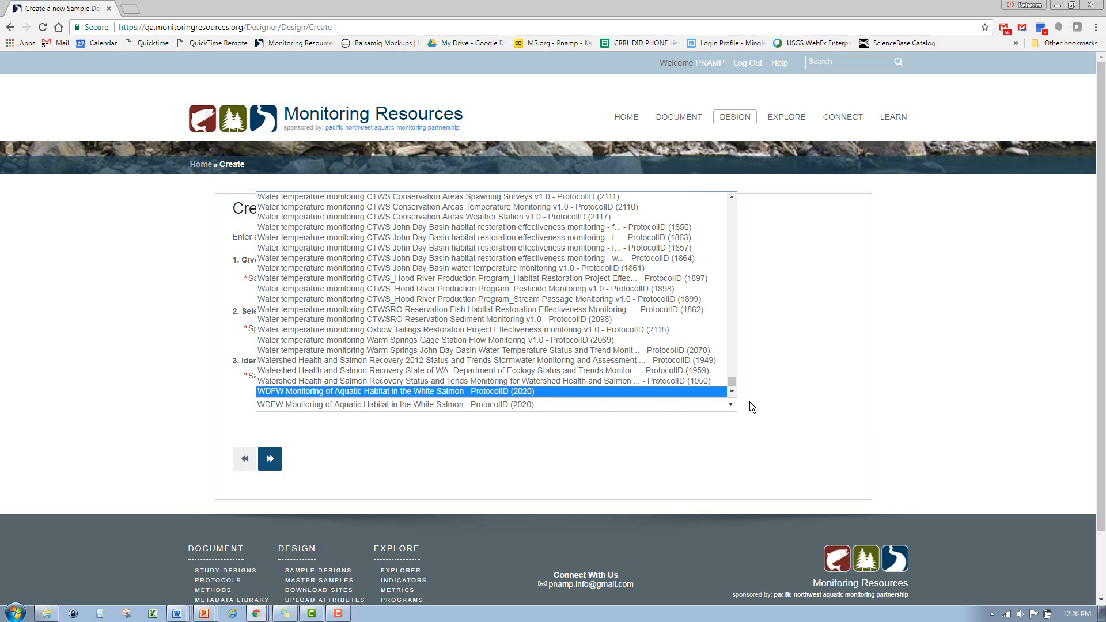
pyautogui.click(732, 392)
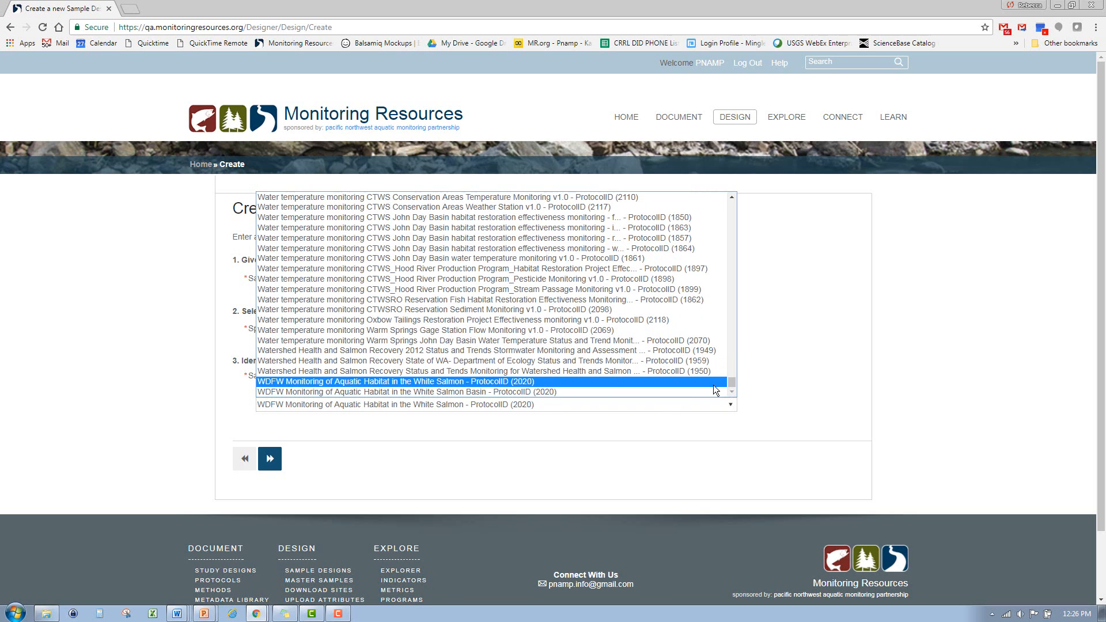
pyautogui.click(461, 382)
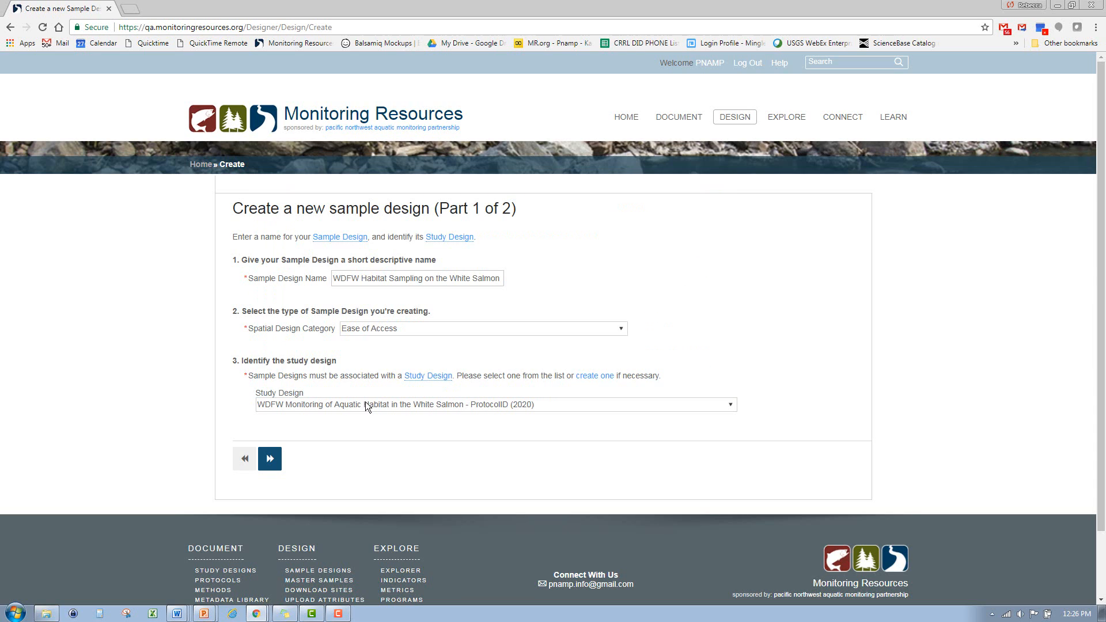
pyautogui.click(276, 460)
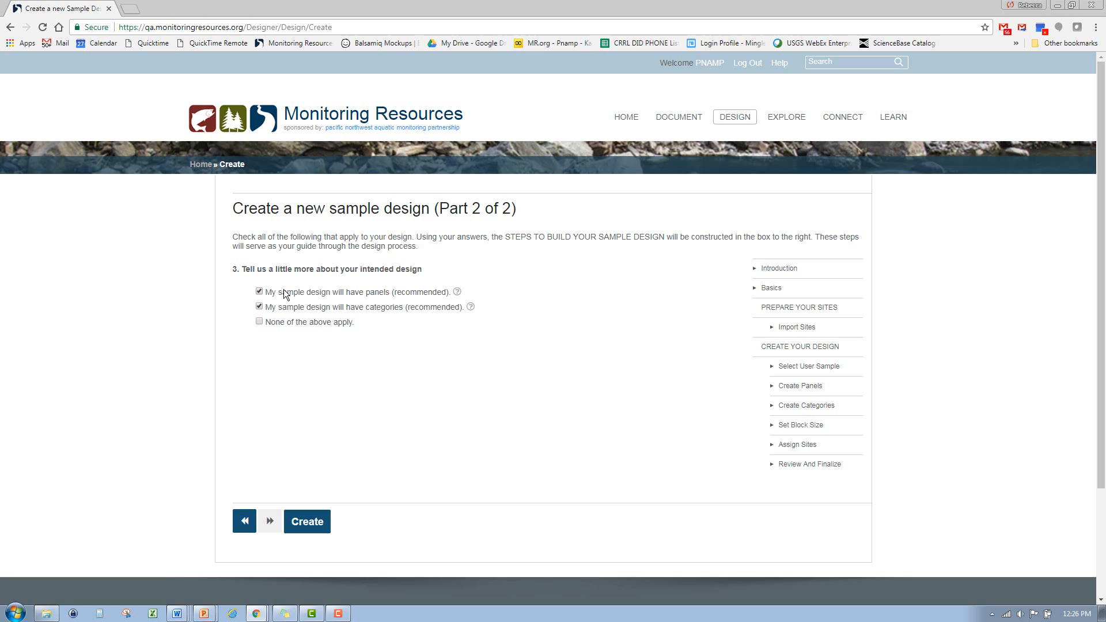
# Read the explanation of panels, exclude categories while keeping panels, and create the sample design.
pyautogui.click(458, 297)
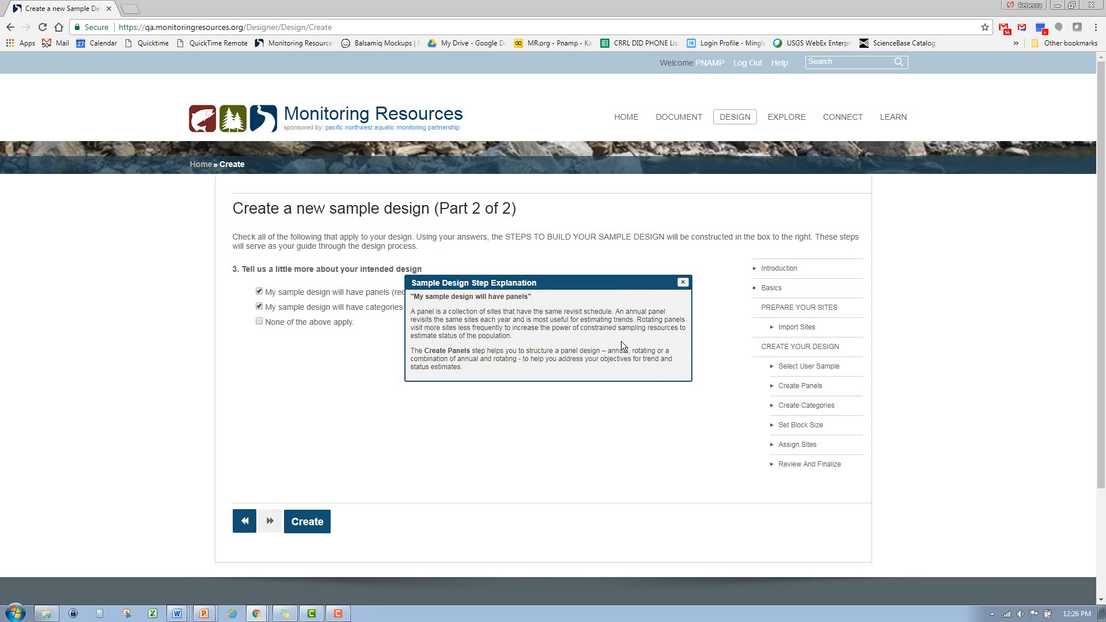
pyautogui.click(684, 283)
pyautogui.click(259, 306)
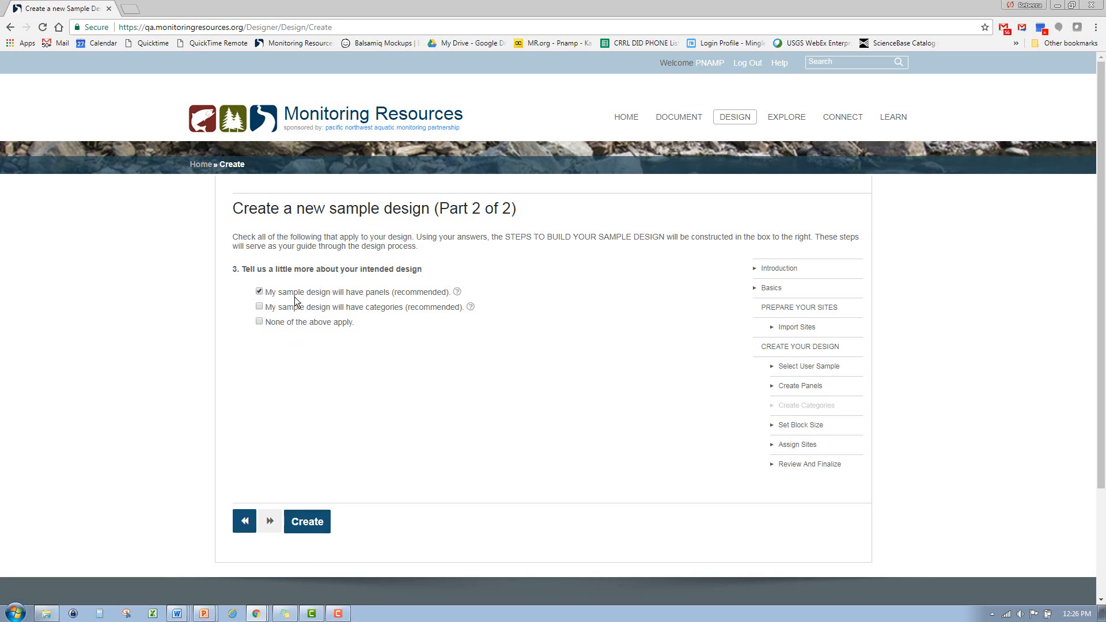
pyautogui.click(303, 525)
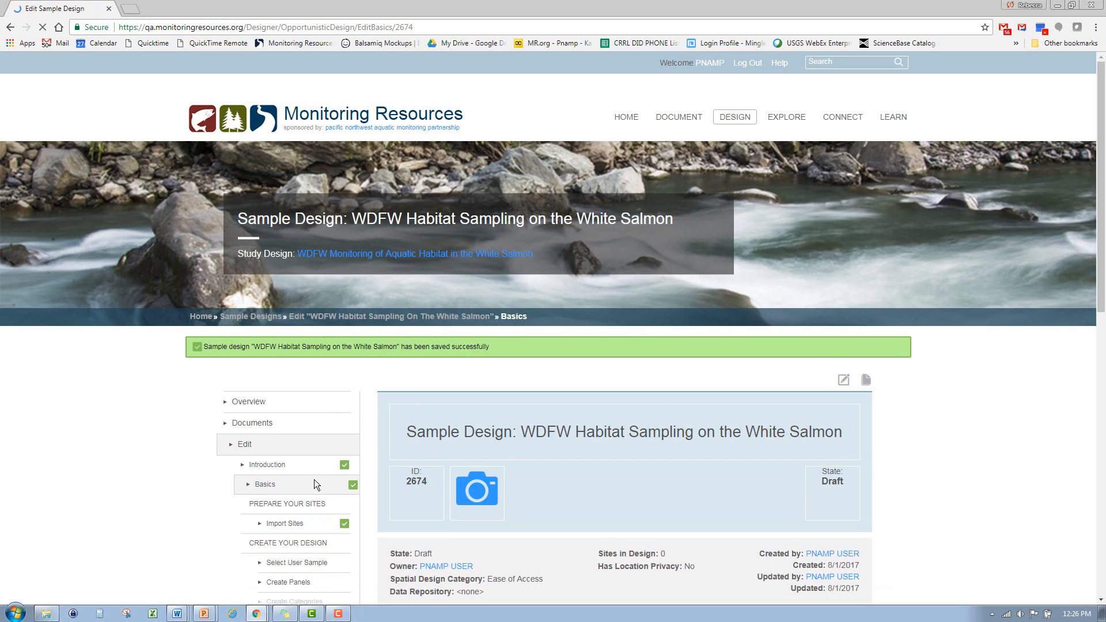
# Describe 9 years of White Salmon river sampling with a rotating panel design and yearly tributary sites, and set the start year to 2018.
pyautogui.scroll(-2, 200, 493)
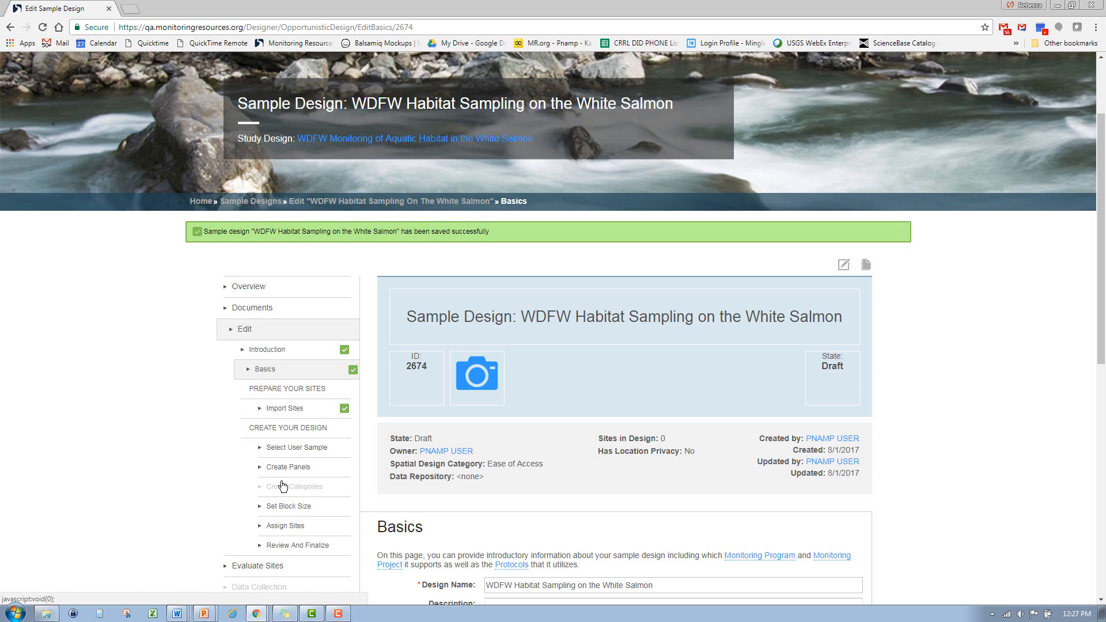
pyautogui.scroll(-4, 206, 447)
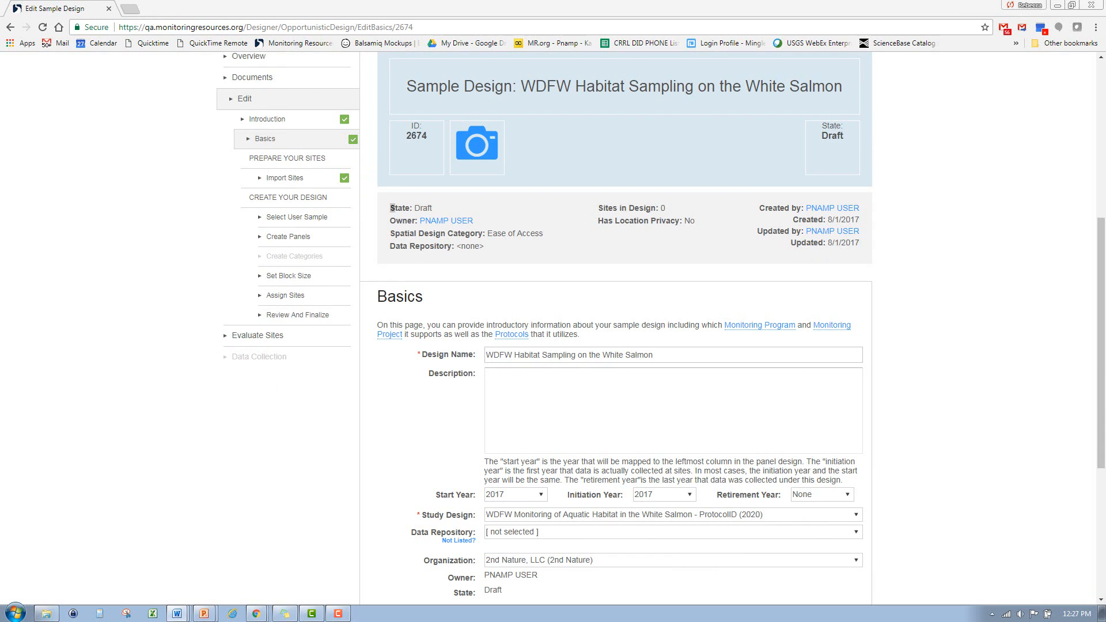
pyautogui.click(506, 374)
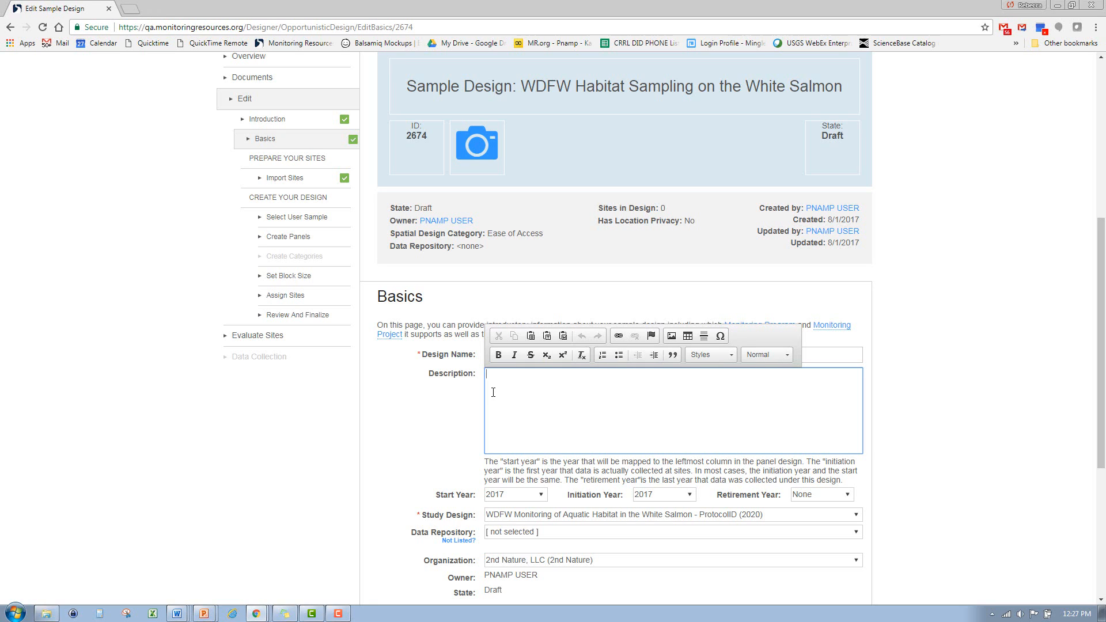
pyautogui.write('We are sampling for 9 years on the White Salmon river. We have a rotating panel design with a certain number of tributary sties a year.')
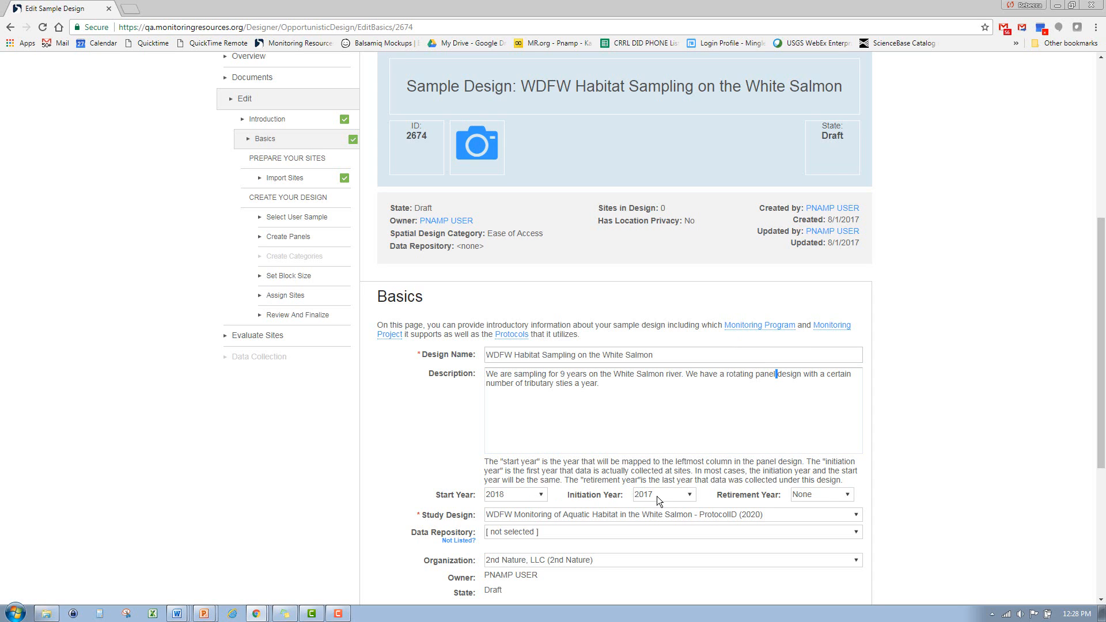
# Set the design's initiation year to 2018 and its retirement year to 2027.
pyautogui.click(824, 496)
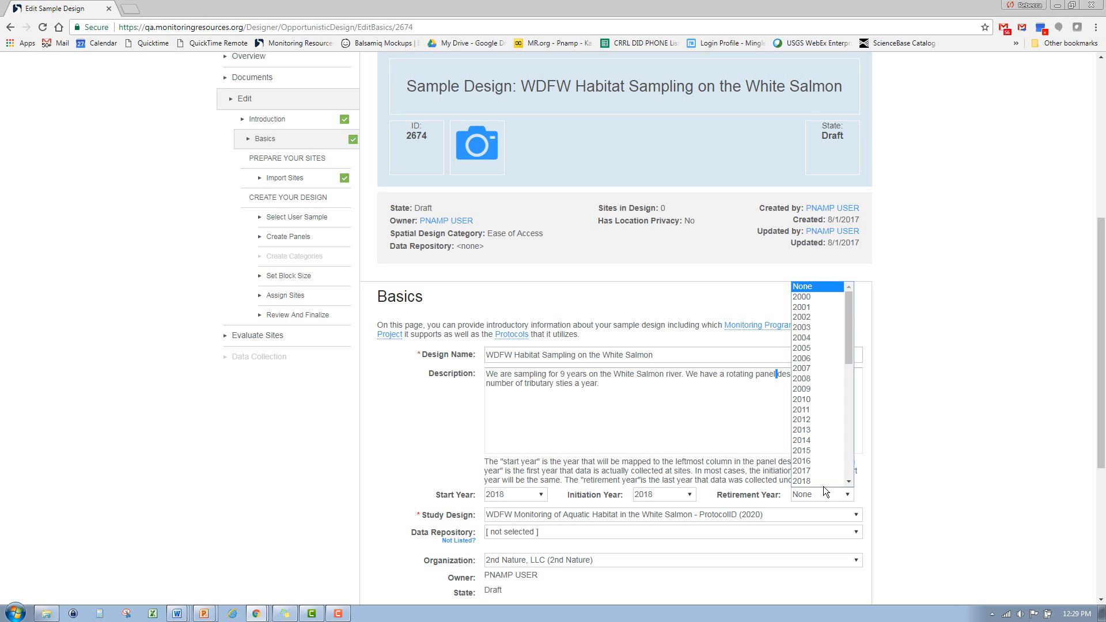
pyautogui.scroll(-4, 824, 482)
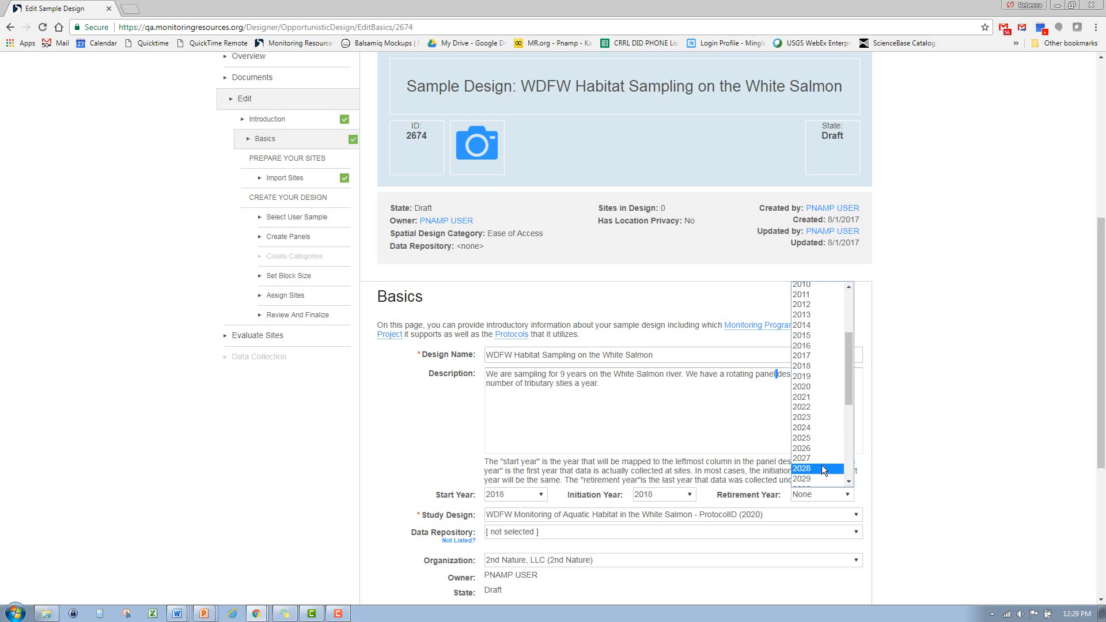
pyautogui.click(821, 459)
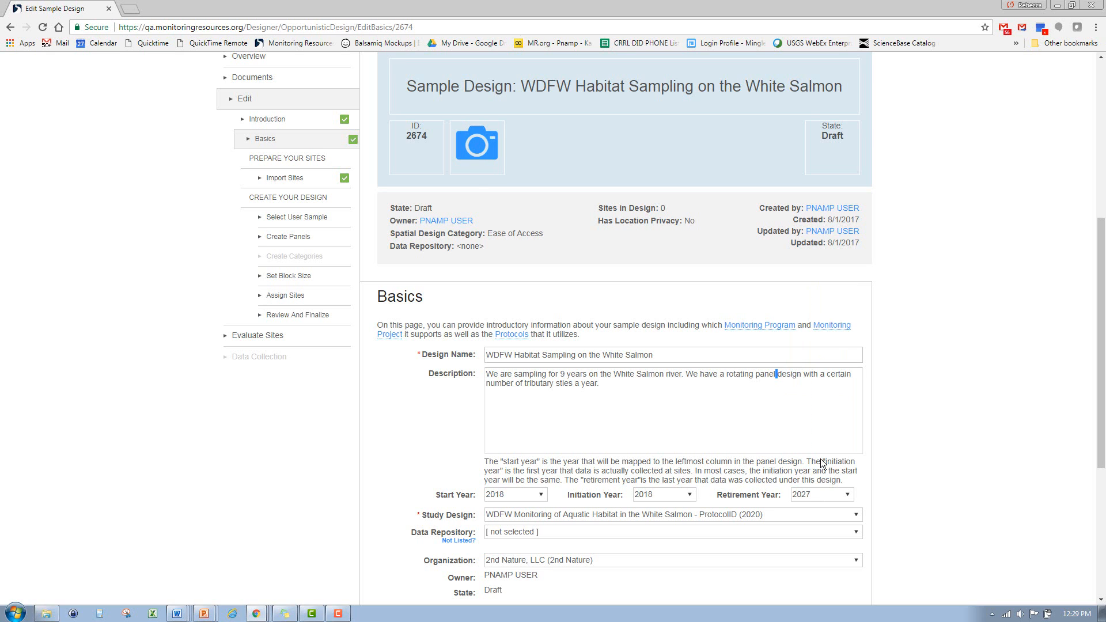
# Set the sample design's data repository to WDFW Website.
pyautogui.click(575, 532)
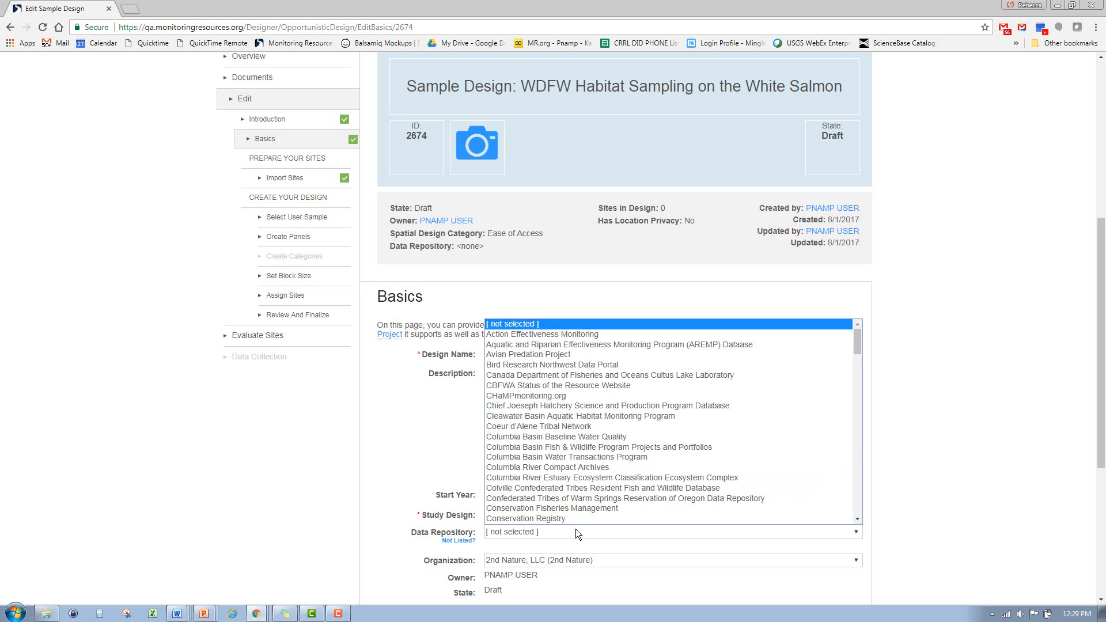
pyautogui.write('wdfw')
pyautogui.press('Return')
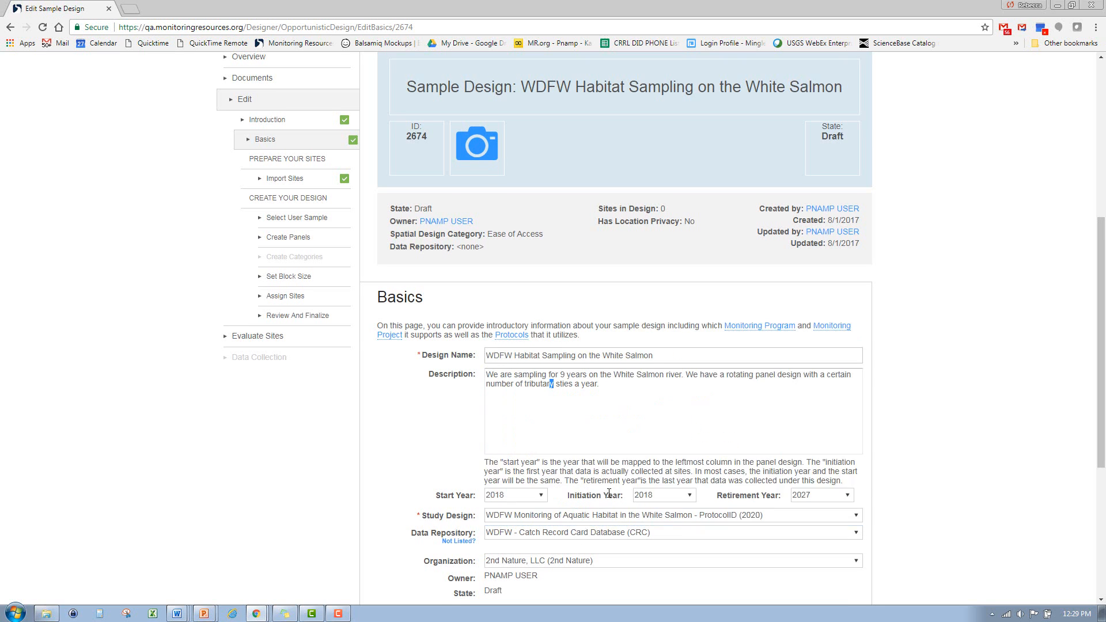
pyautogui.scroll(-1, 635, 526)
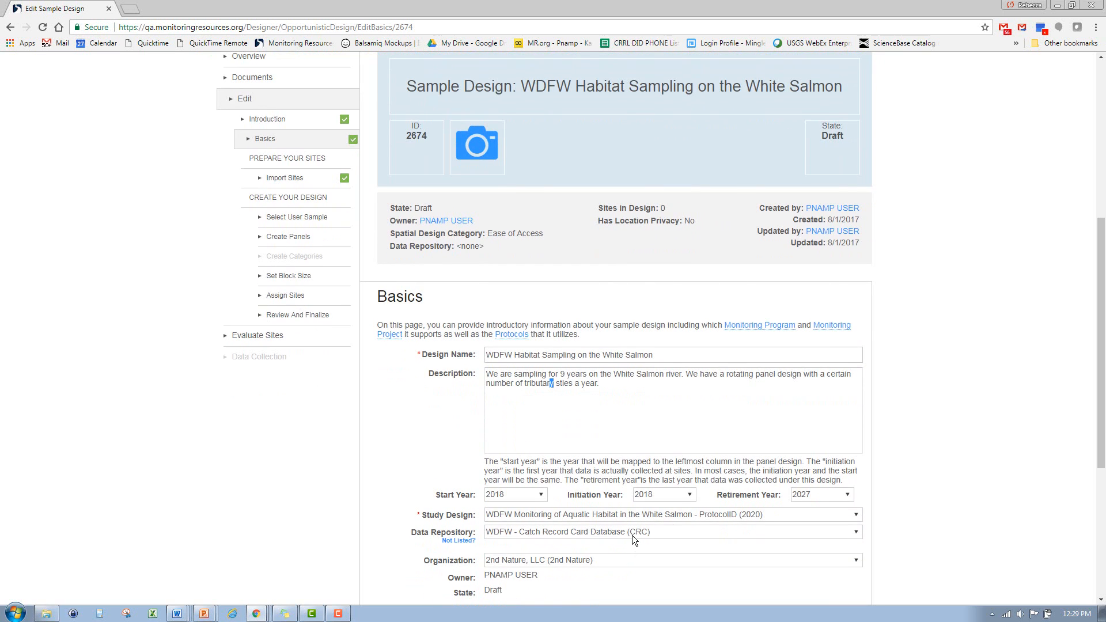
pyautogui.click(632, 535)
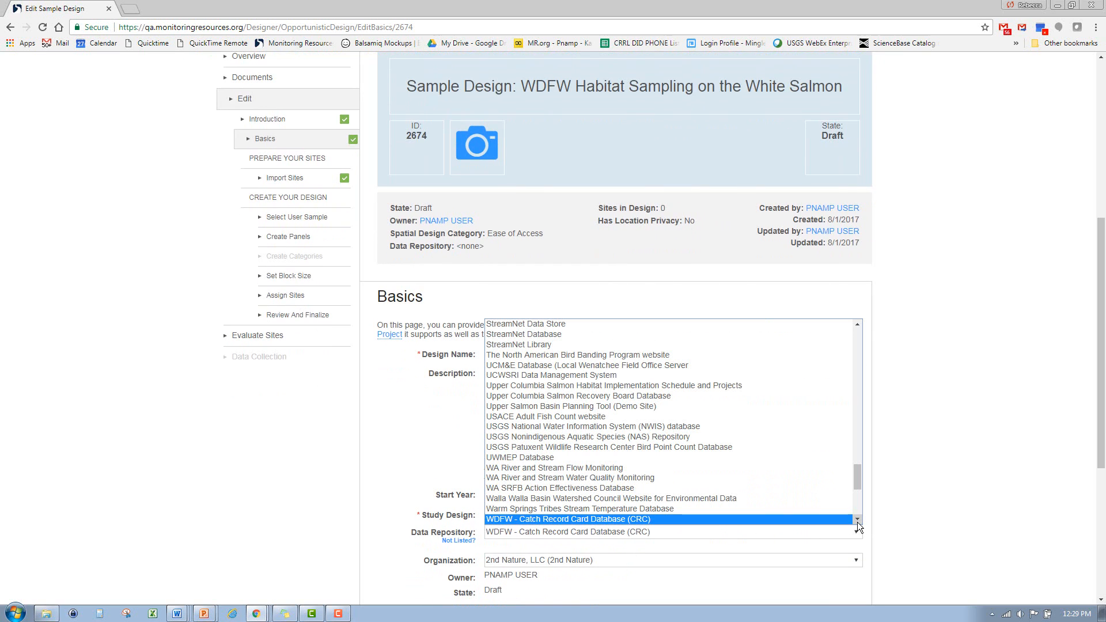
pyautogui.moveTo(858, 520); pyautogui.dragTo(857, 521)
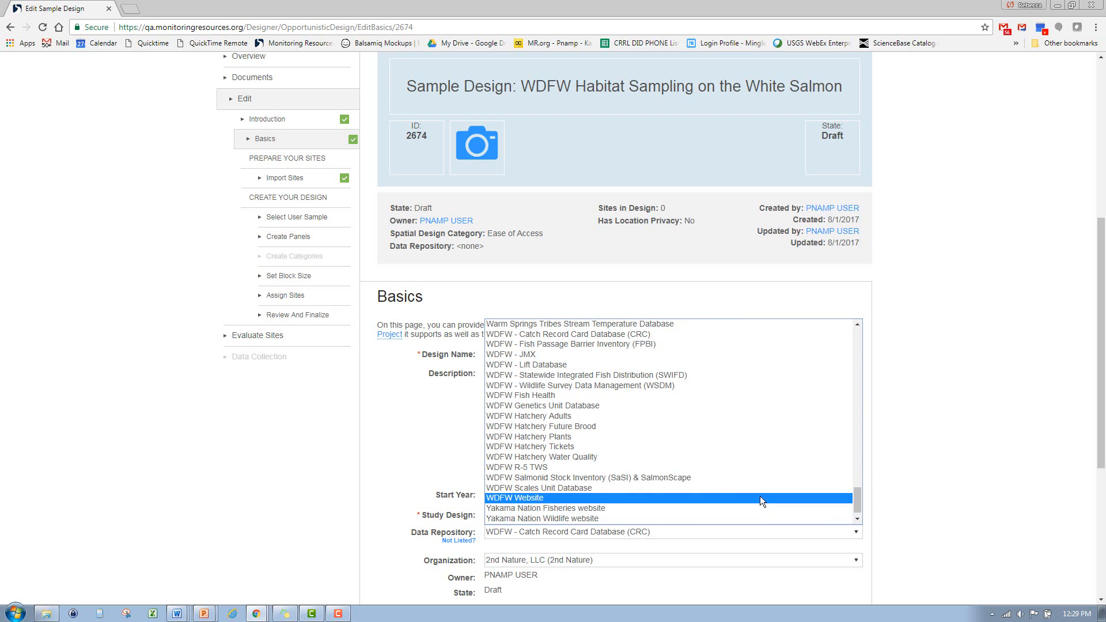
pyautogui.click(759, 497)
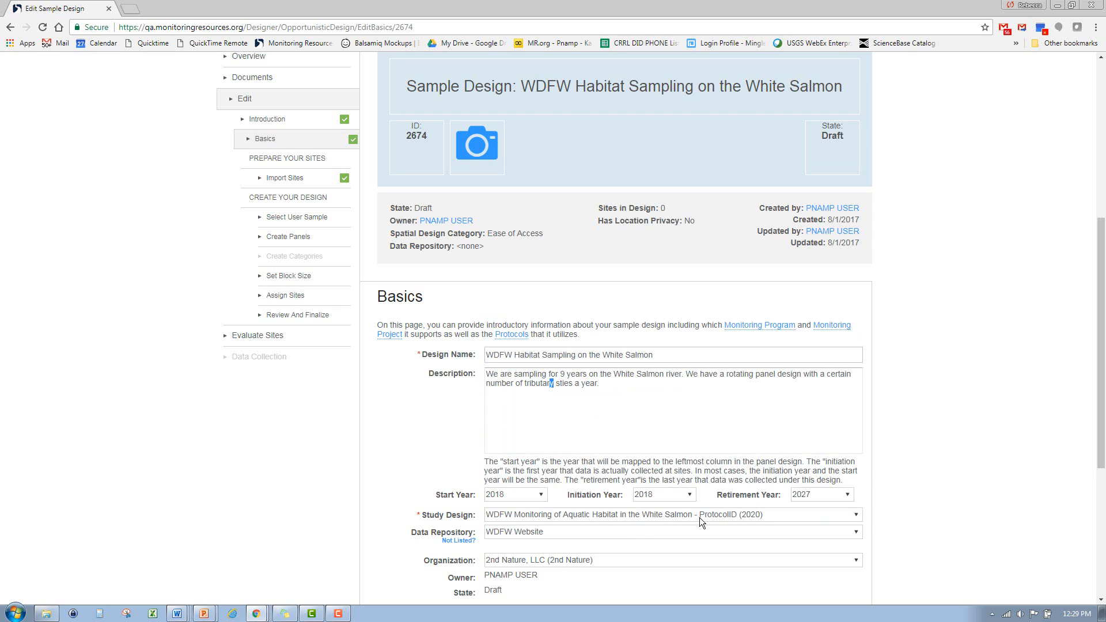
# Set the organization to Washington Department of Fish and Wildlife (WDFW), save the Basics and continue to the Import Sites page.
pyautogui.click(571, 560)
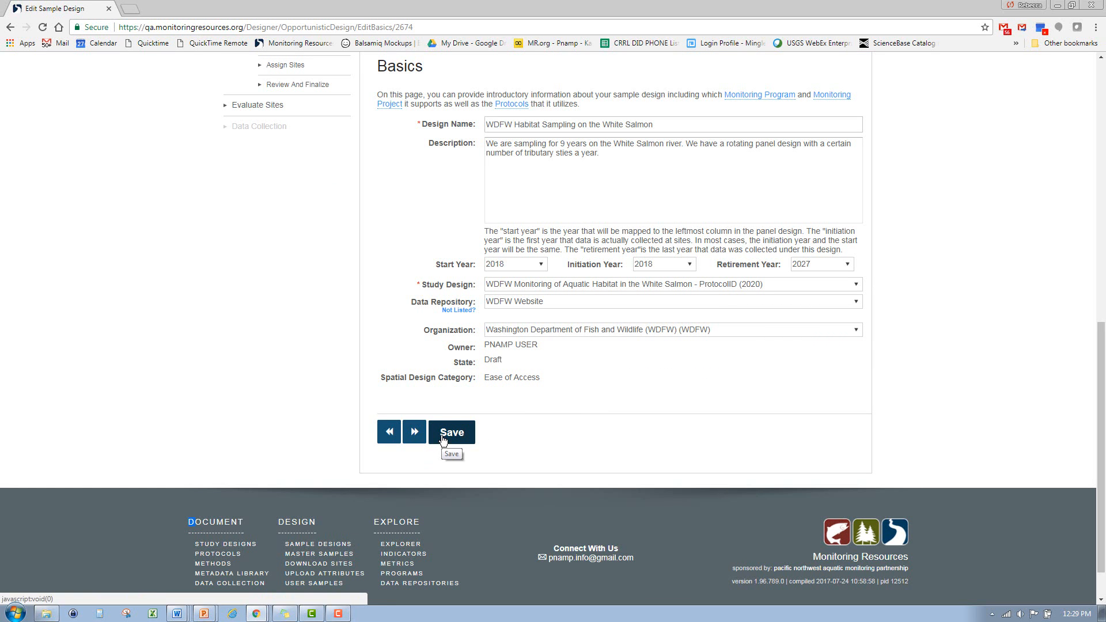
pyautogui.click(443, 440)
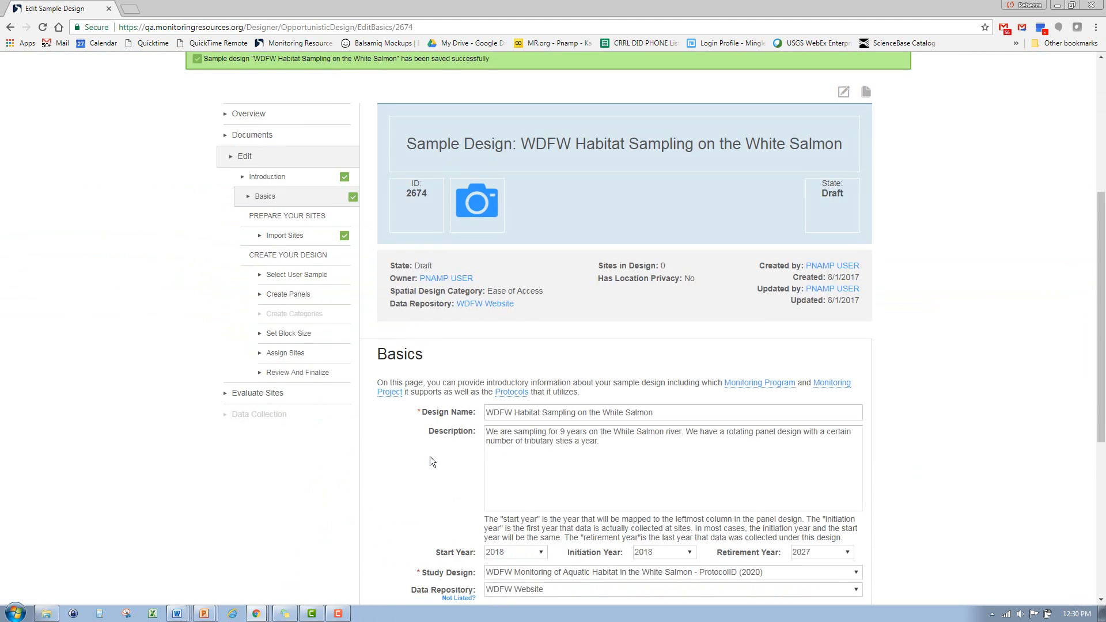
pyautogui.scroll(-4, 430, 457)
pyautogui.click(417, 490)
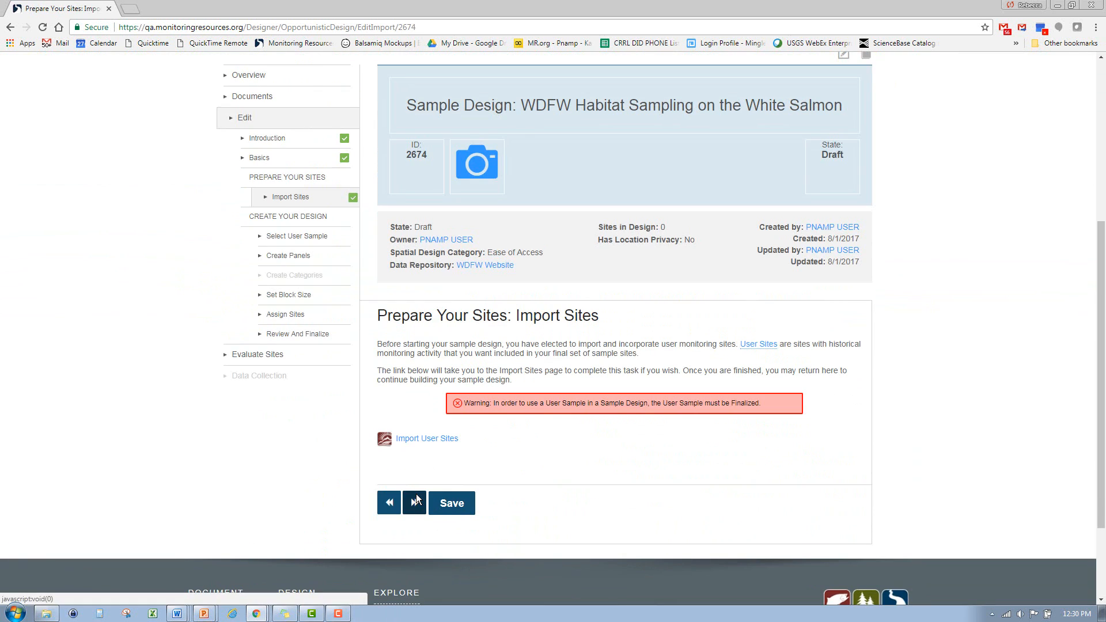
# On the Select User Sample page, filter the sample files by "salmon" and select "Sample locations on the White Salmon River".
pyautogui.click(304, 239)
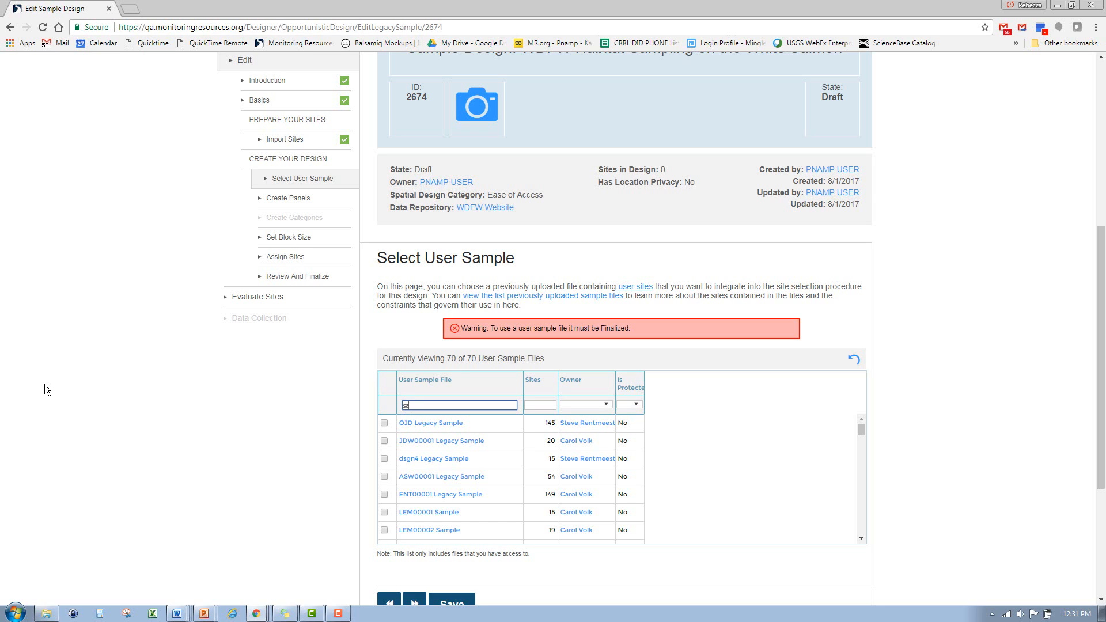
pyautogui.press('BackSpace')
pyautogui.press('BackSpace')
pyautogui.press('BackSpace')
pyautogui.write('salmon')
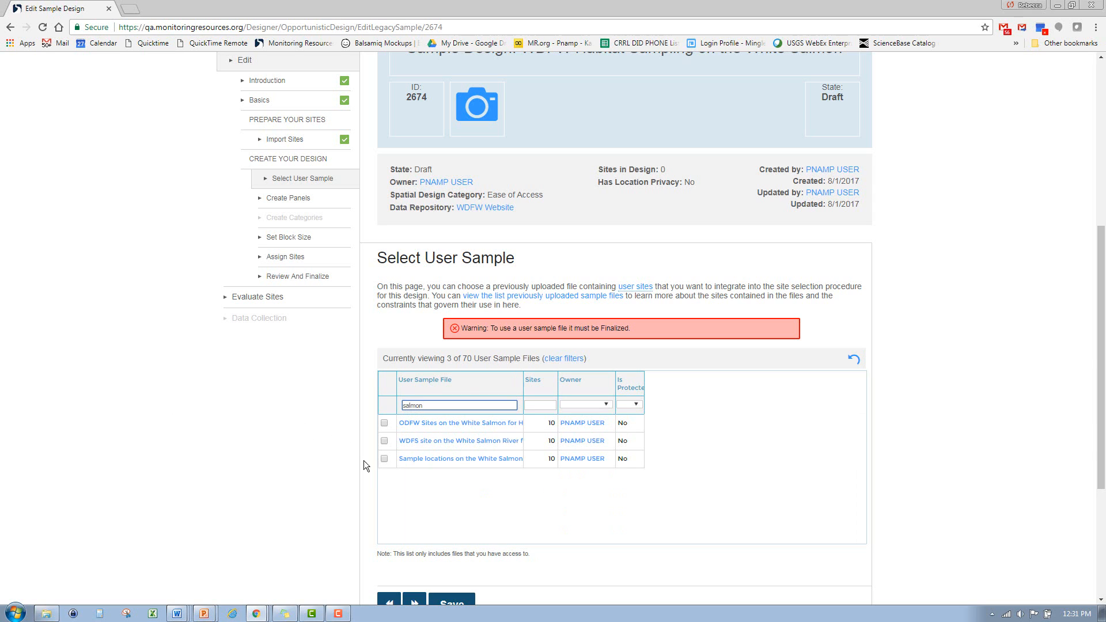
pyautogui.click(385, 458)
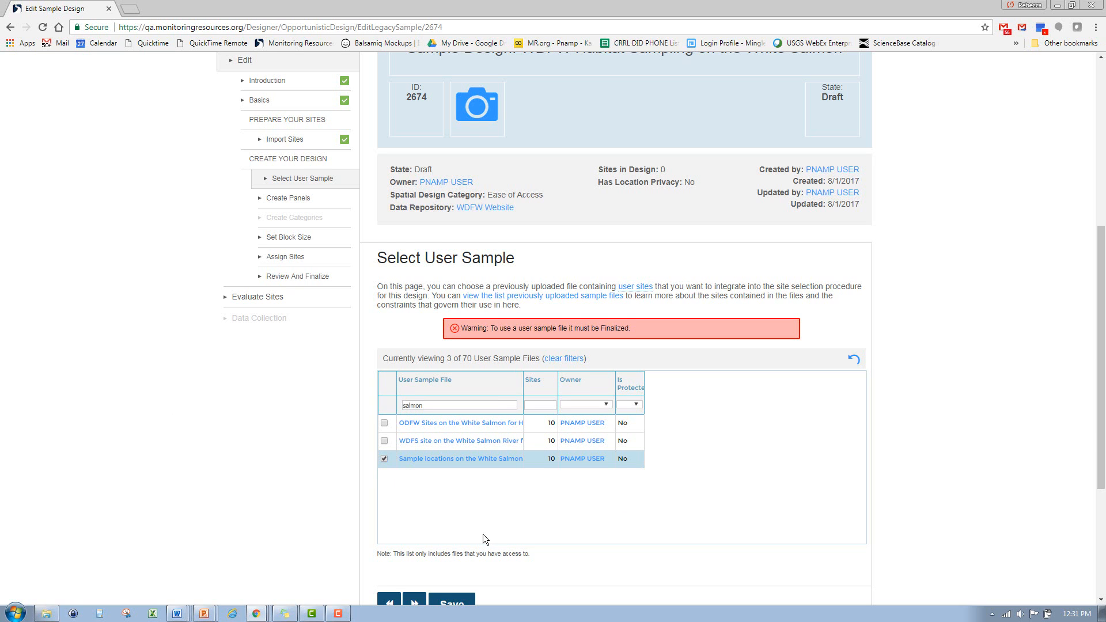
pyautogui.scroll(-1, 483, 534)
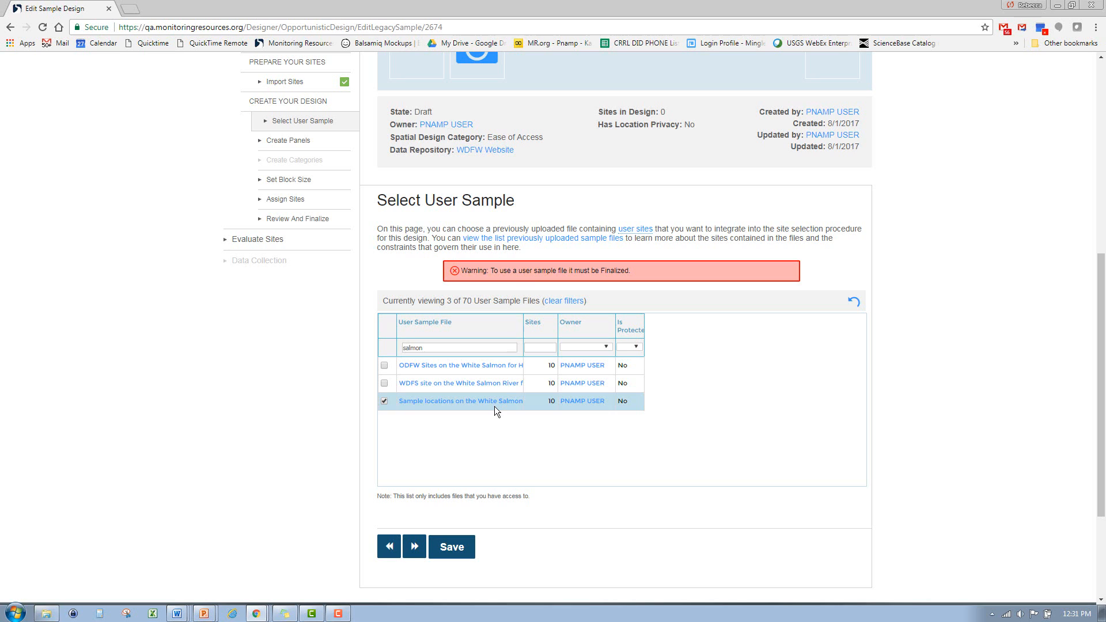
# Save the selected user sample and continue to the Create Panels page.
pyautogui.click(449, 550)
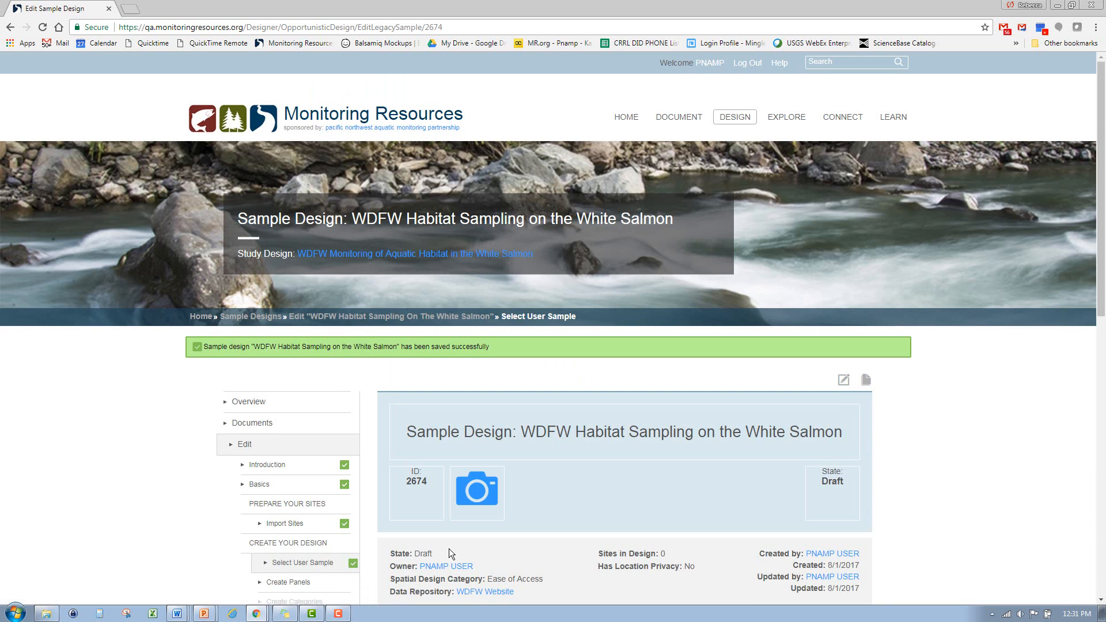
pyautogui.scroll(-8, 448, 549)
pyautogui.scroll(-5, 345, 544)
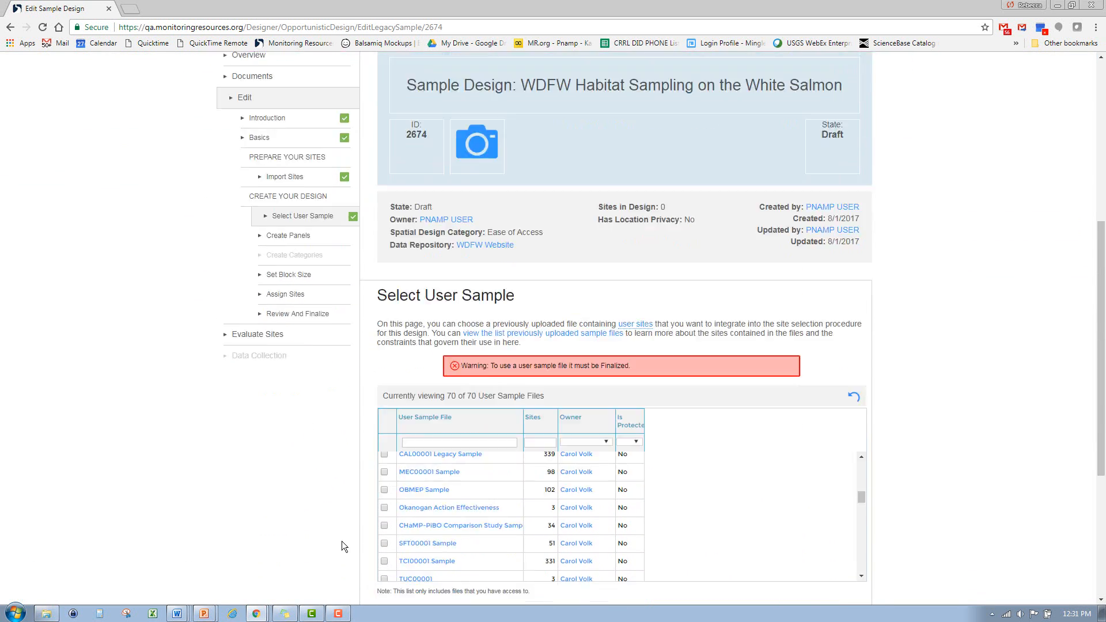
pyautogui.click(408, 418)
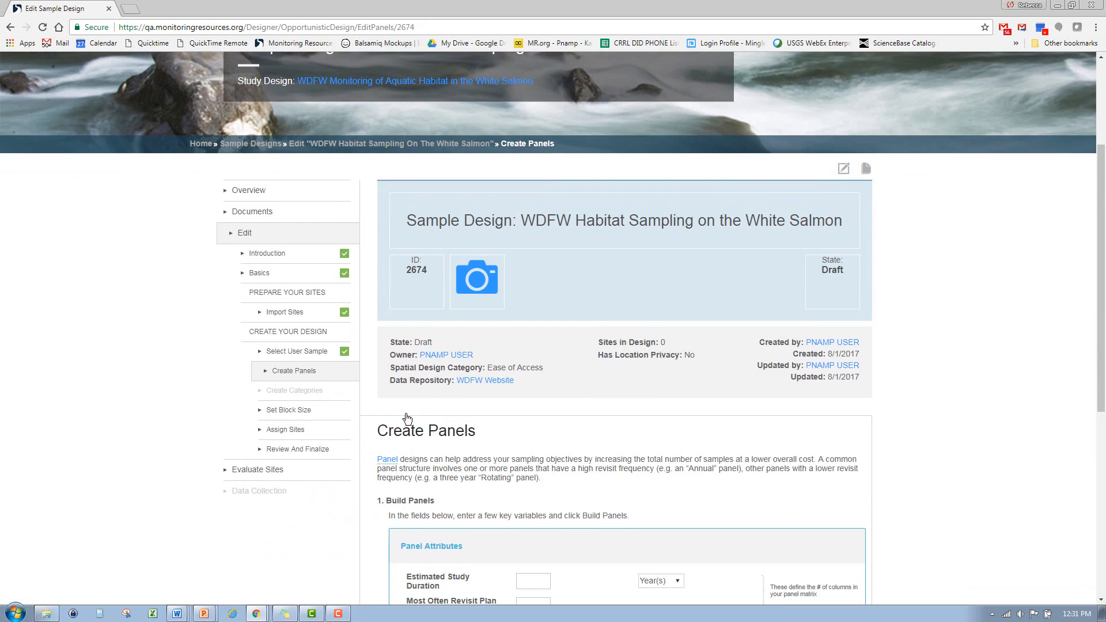
# Build the panel matrix with a study duration of 9 years, a most often revisit plan duration of 1 and 3 planned panels.
pyautogui.scroll(-2, 406, 416)
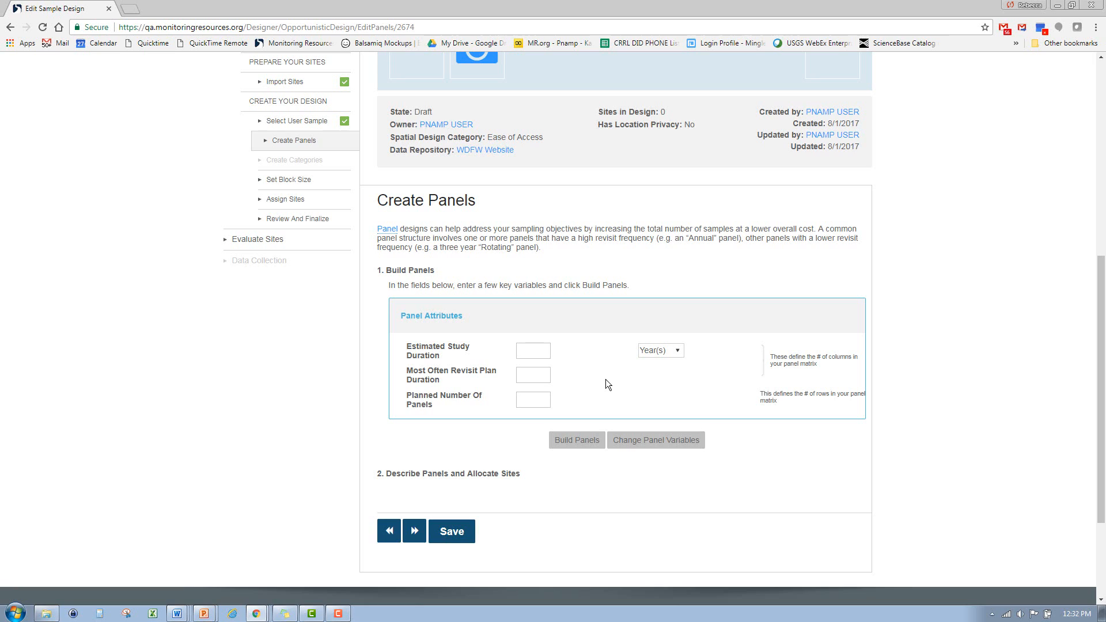
pyautogui.click(542, 347)
pyautogui.write('9')
pyautogui.click(541, 373)
pyautogui.write('1')
pyautogui.click(542, 397)
pyautogui.write('3')
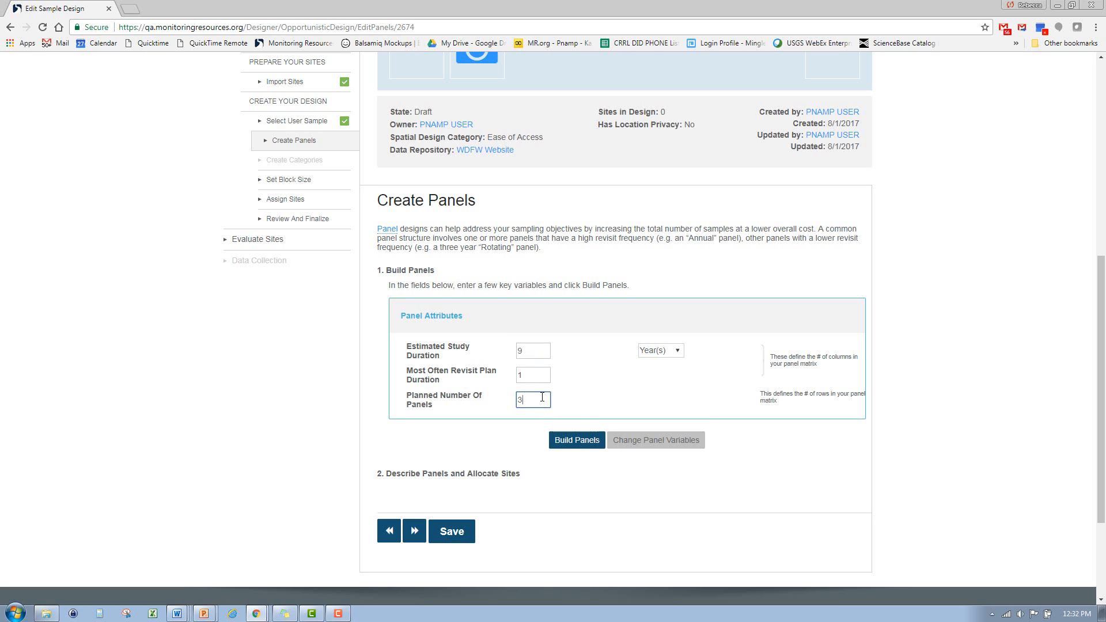
pyautogui.click(587, 448)
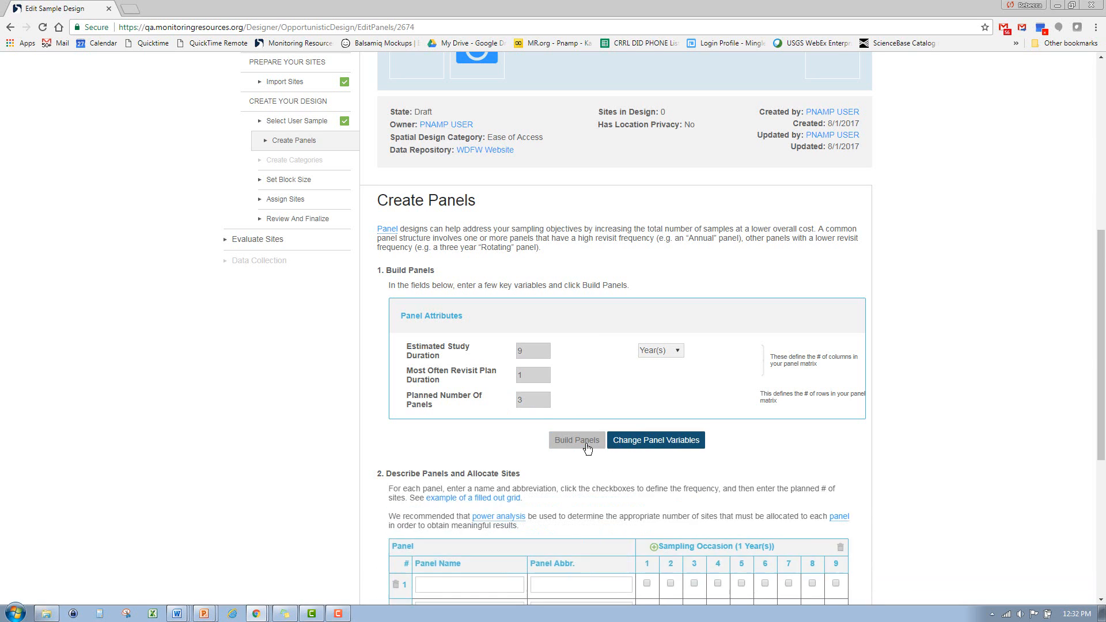
# Name the first panel Rotation 1 and give it the abbreviation R1.
pyautogui.scroll(-4, 587, 444)
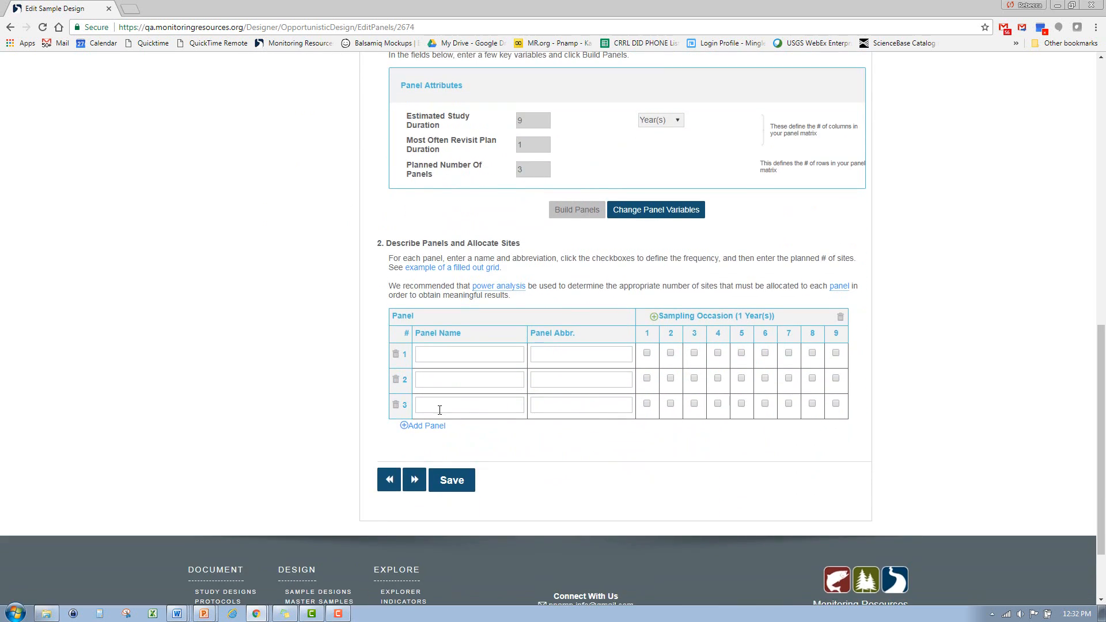
pyautogui.click(437, 361)
pyautogui.write('Rotation 1')
pyautogui.click(581, 353)
pyautogui.write('R1')
# Name the second panel Rotation 2 and give it the abbreviation R2.
pyautogui.click(480, 379)
pyautogui.write('Rotation ')
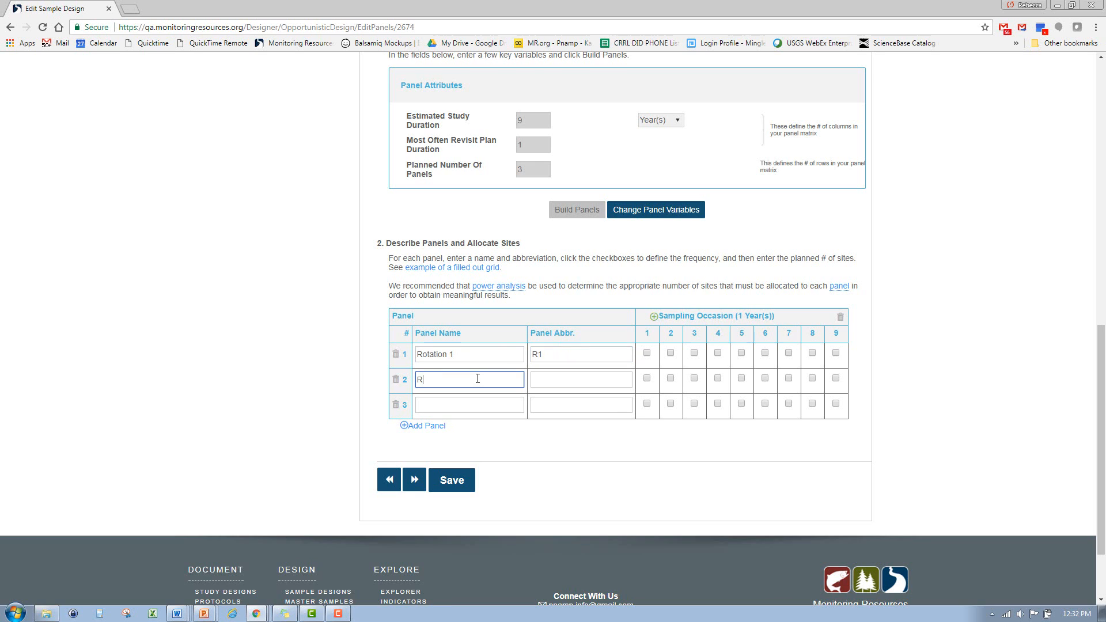
pyautogui.write('2')
pyautogui.click(594, 382)
pyautogui.write('R2')
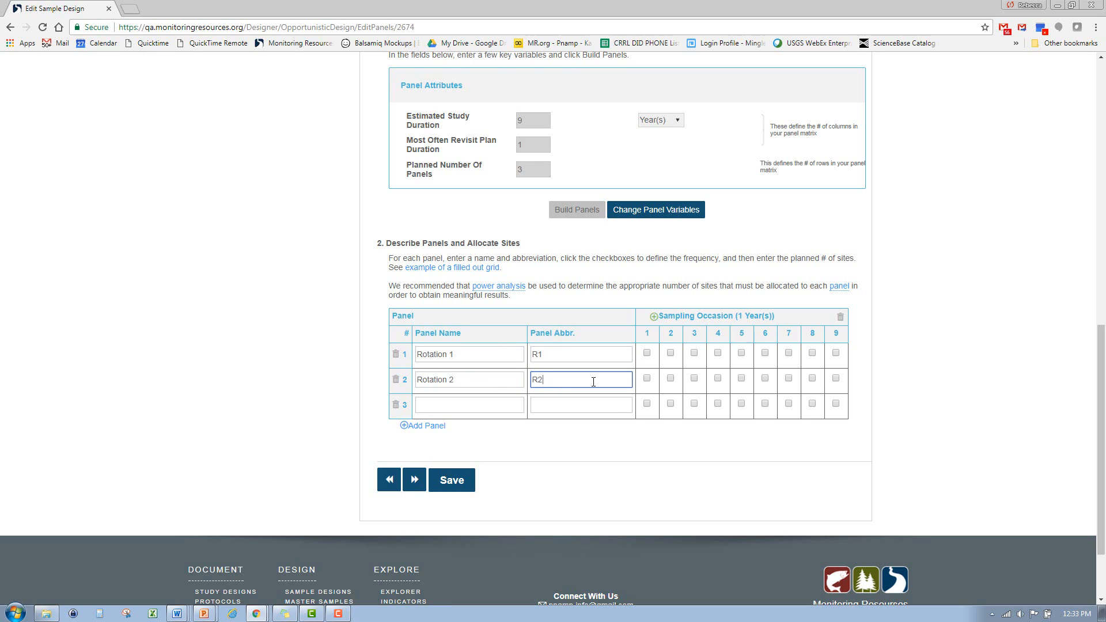
# Name the third panel Rotation 3 and give it the abbreviation R3.
pyautogui.click(470, 404)
pyautogui.write('Rota')
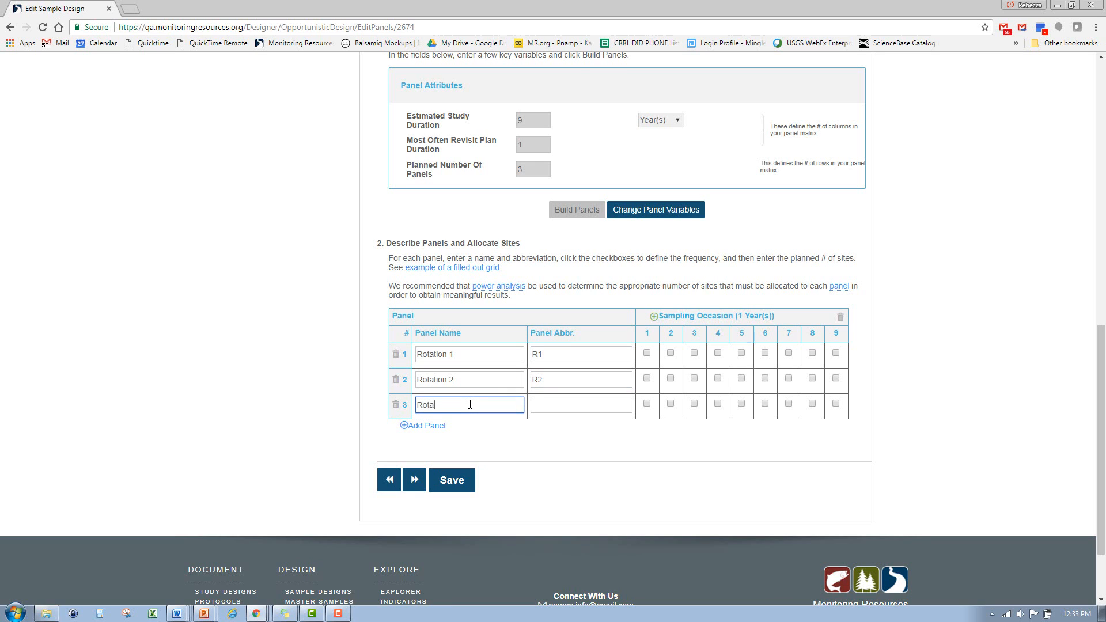
pyautogui.write('tion 3')
pyautogui.click(564, 403)
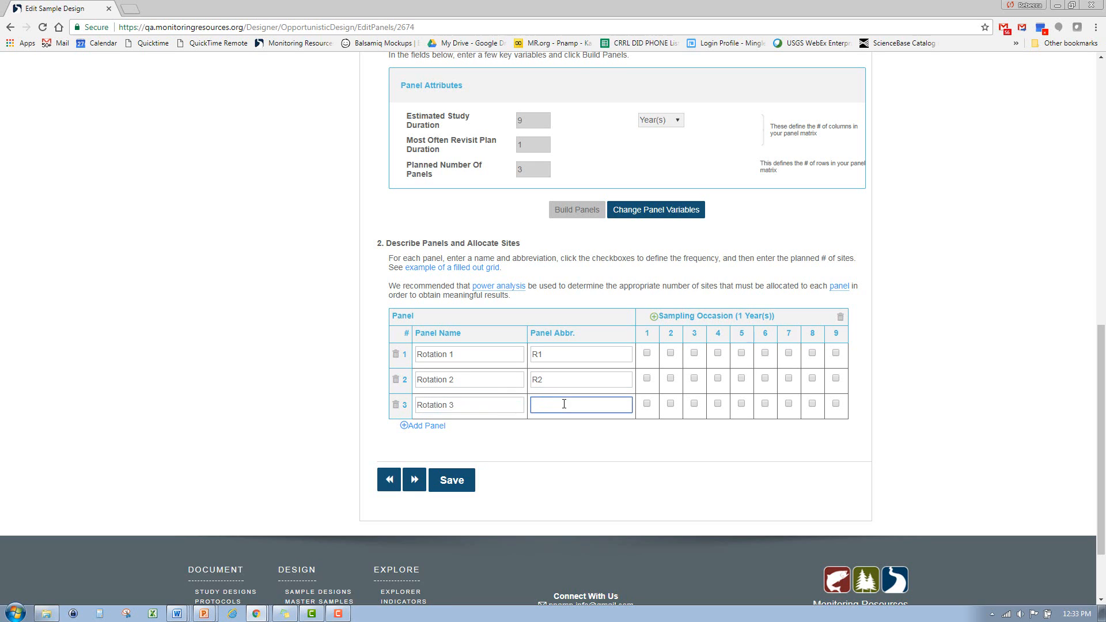
pyautogui.write('R3')
# Schedule Rotation 1 for occasions 1, 4 and 7, Rotation 2 for 2, 5 and 8, and Rotation 3 for 3, 6 and 9, and save.
pyautogui.click(647, 353)
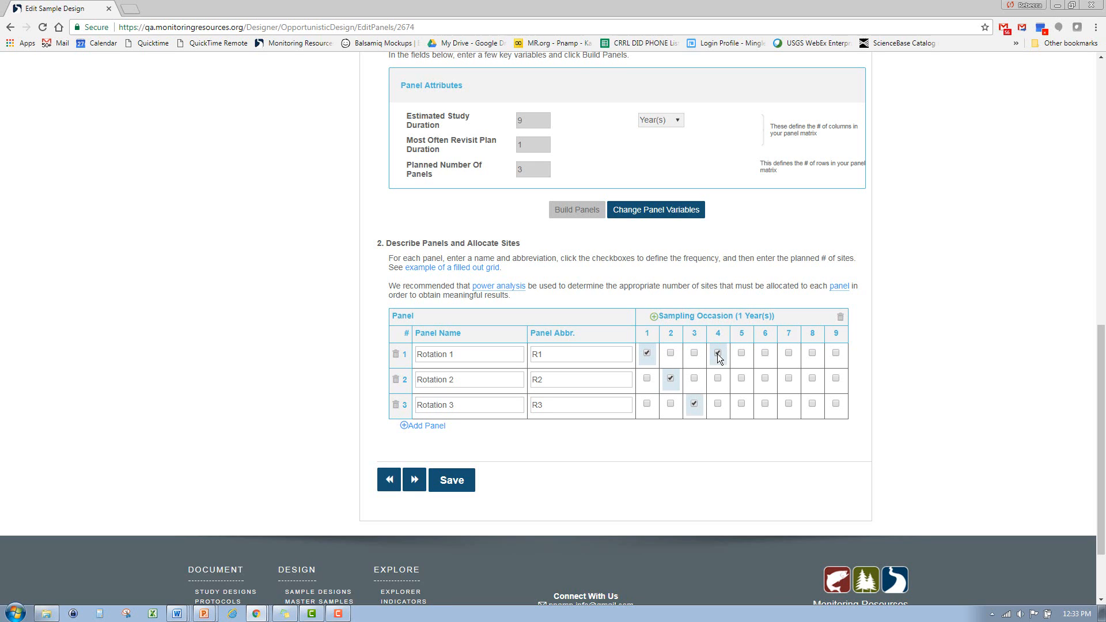
pyautogui.click(742, 378)
pyautogui.click(765, 403)
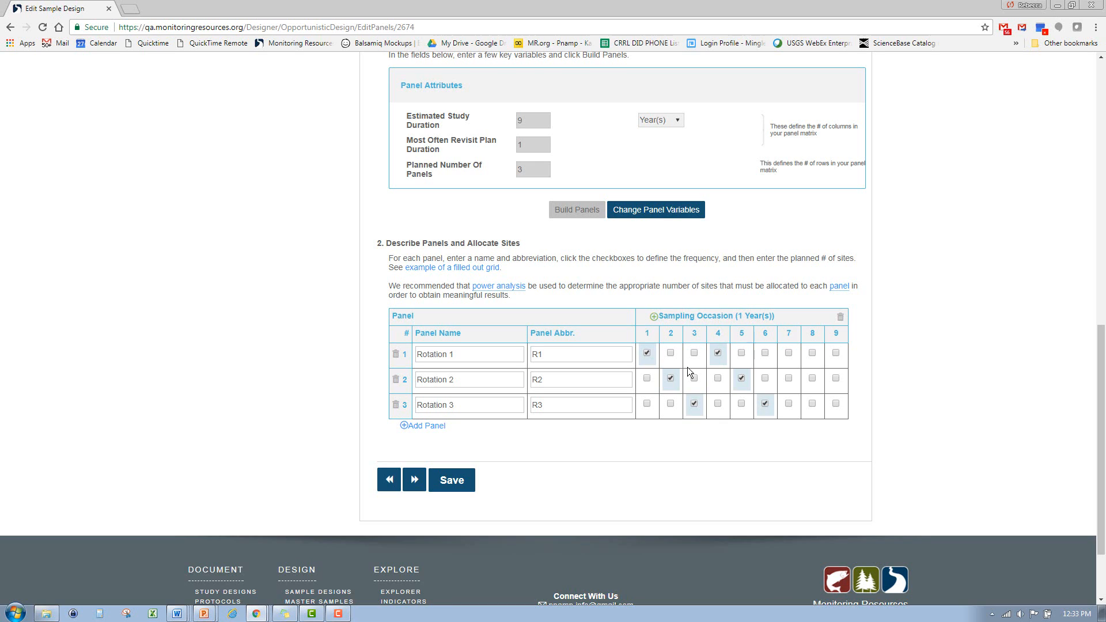
pyautogui.click(789, 352)
pyautogui.click(812, 379)
pyautogui.click(836, 404)
pyautogui.click(452, 483)
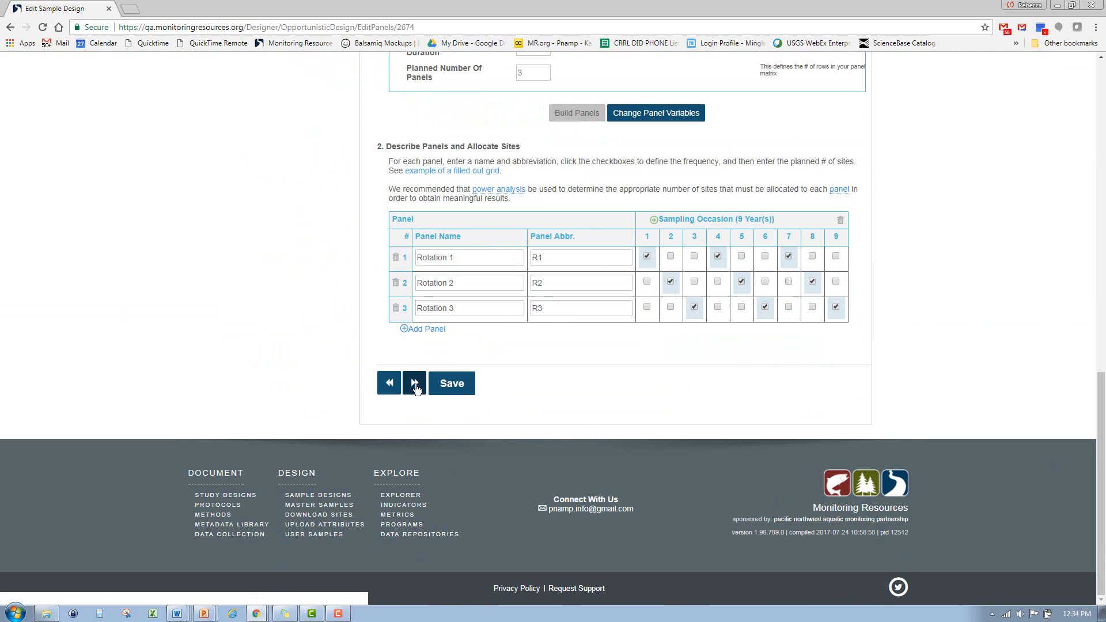
# On the Set Block Size page, set the number of samples to 3 for each of the three rotation blocks.
pyautogui.click(414, 385)
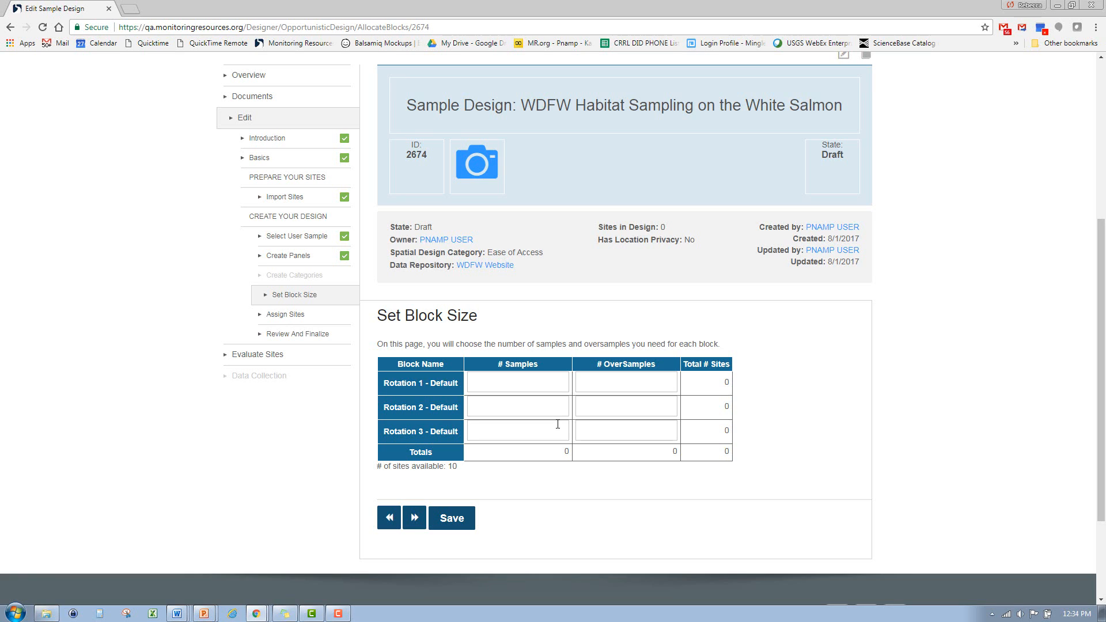
pyautogui.click(553, 387)
pyautogui.write('3')
pyautogui.click(553, 414)
pyautogui.write('3')
pyautogui.click(561, 433)
pyautogui.doubleClick(555, 455)
# Set the oversamples to 1 for Rotation 1 and 0 for Rotation 2 and Rotation 3, and save the block sizes.
pyautogui.click(631, 386)
pyautogui.click(669, 406)
pyautogui.write('0')
pyautogui.click(669, 429)
pyautogui.write('0')
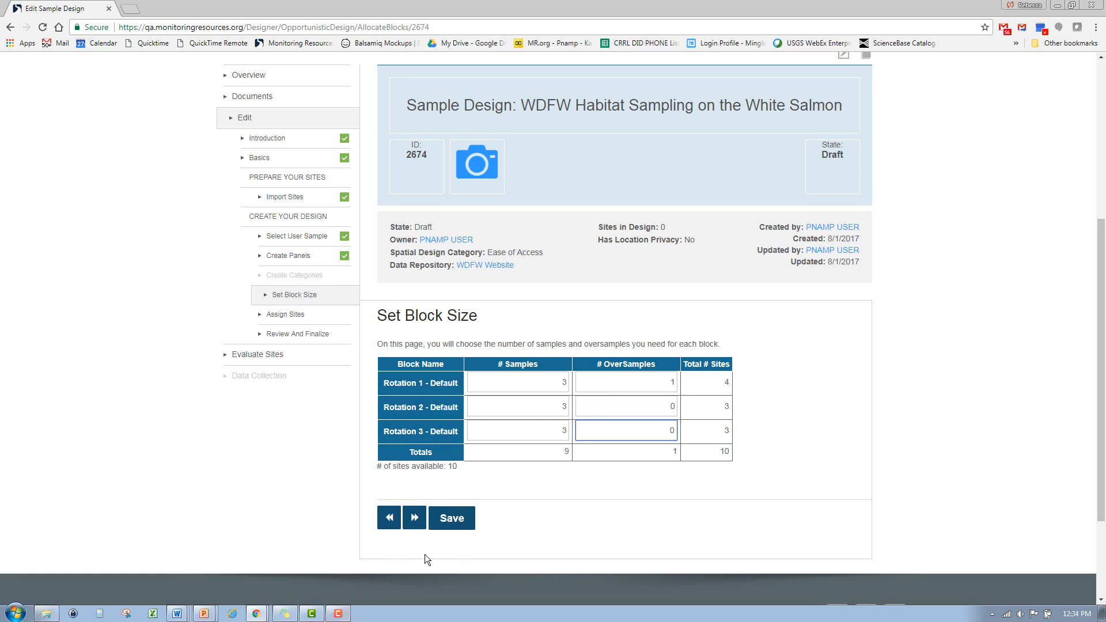
pyautogui.click(453, 520)
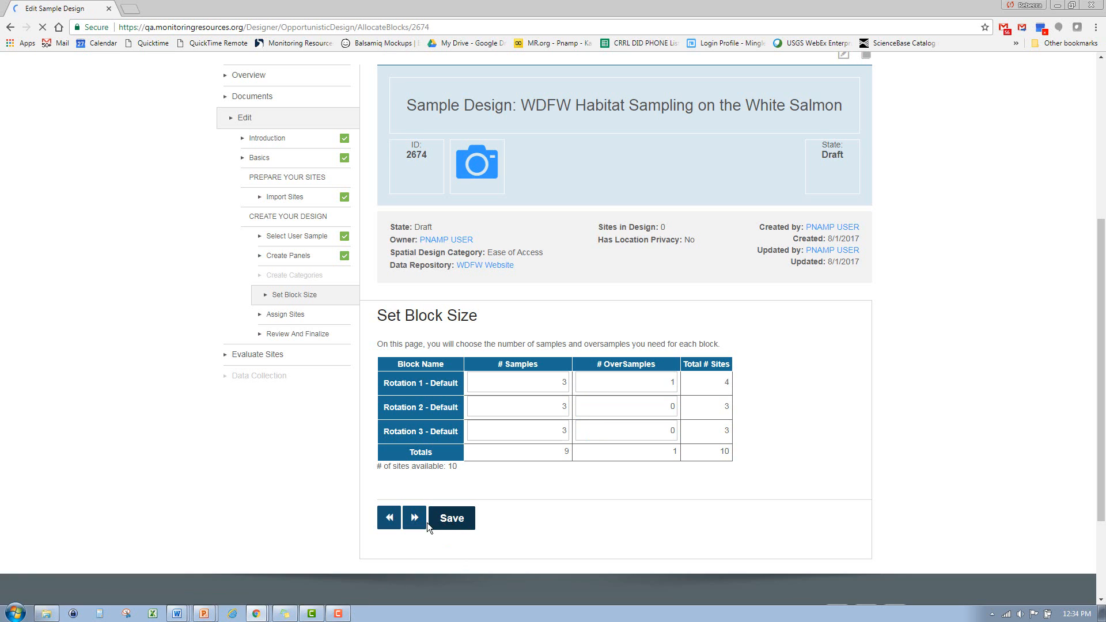
# On the Assign Sites page, assign the first two White Salmon sites, Spring Creek and Little Buck Creek Site 1121 to the Rotation 1 block.
pyautogui.scroll(-7, 423, 523)
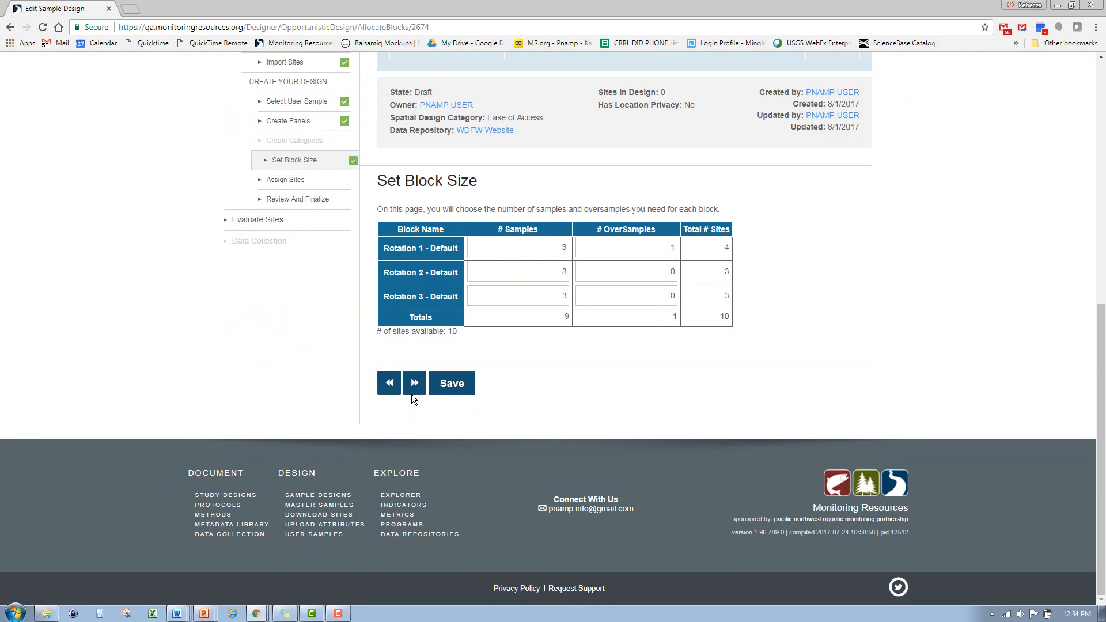
pyautogui.click(413, 392)
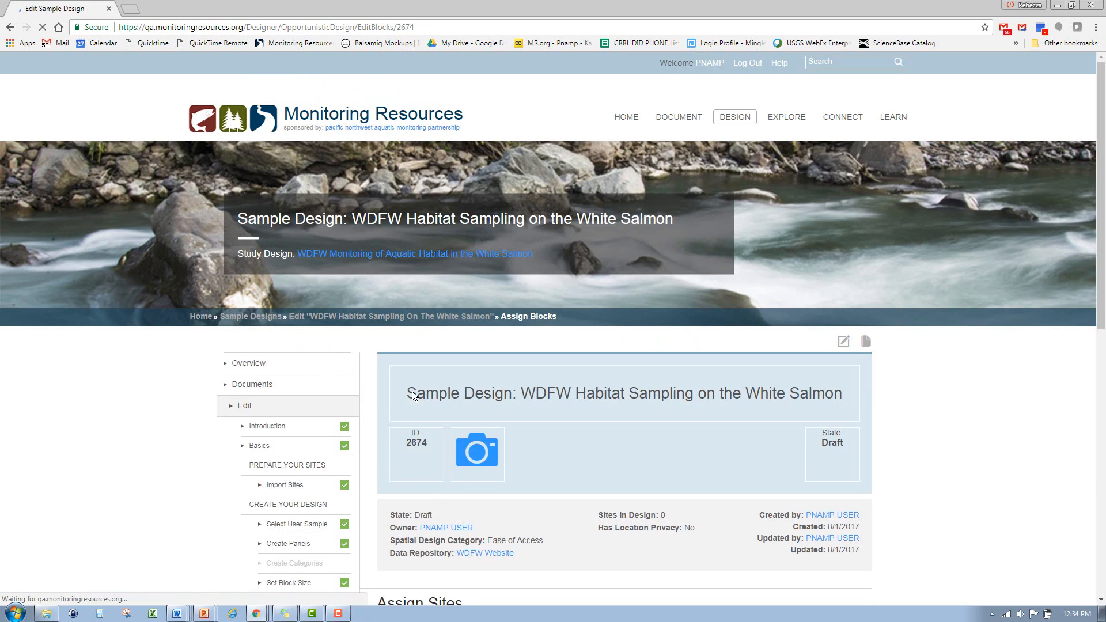
pyautogui.scroll(-6, 420, 417)
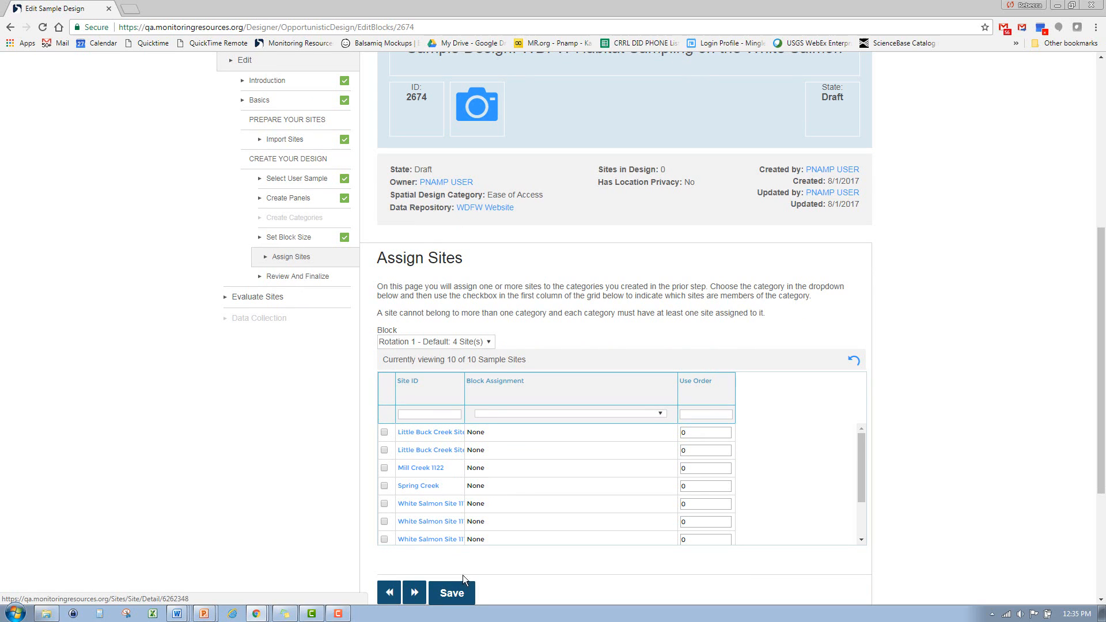
pyautogui.click(440, 344)
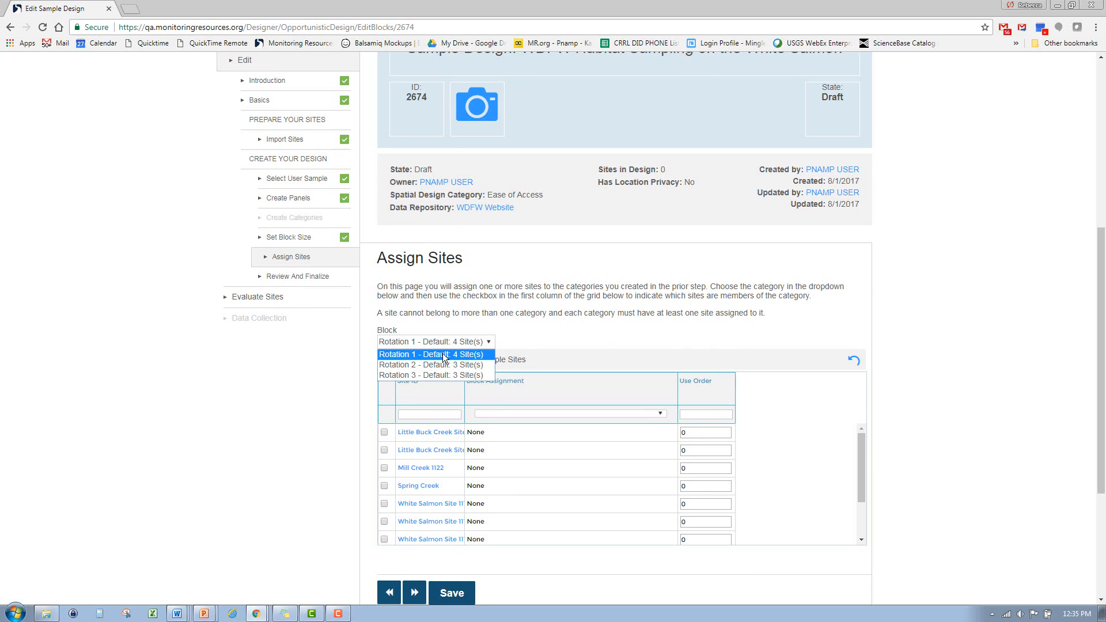
pyautogui.click(443, 356)
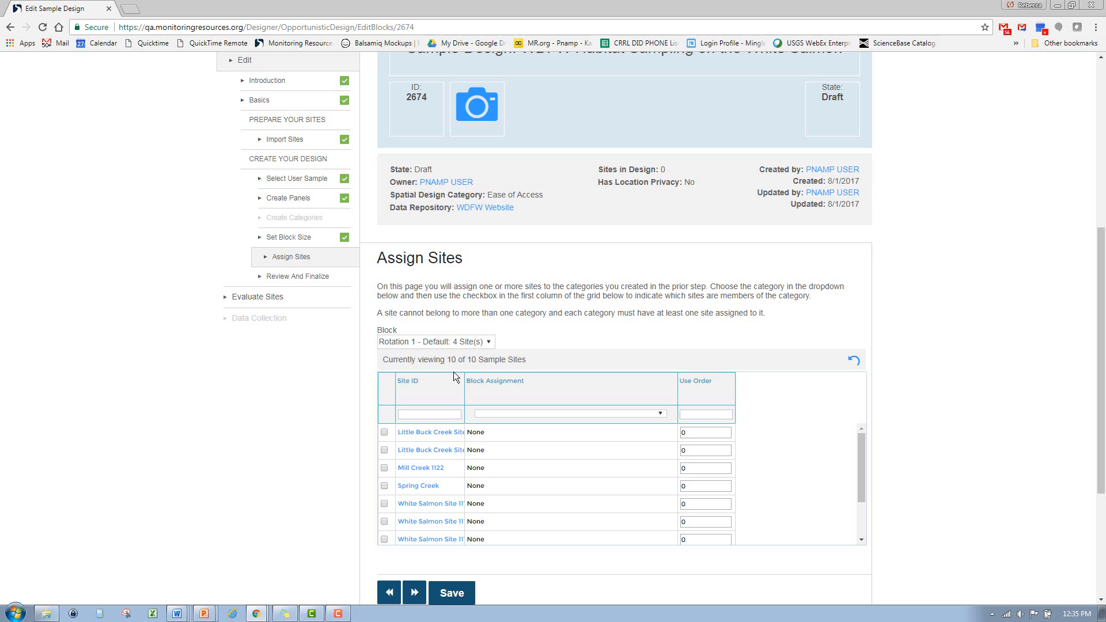
pyautogui.click(385, 504)
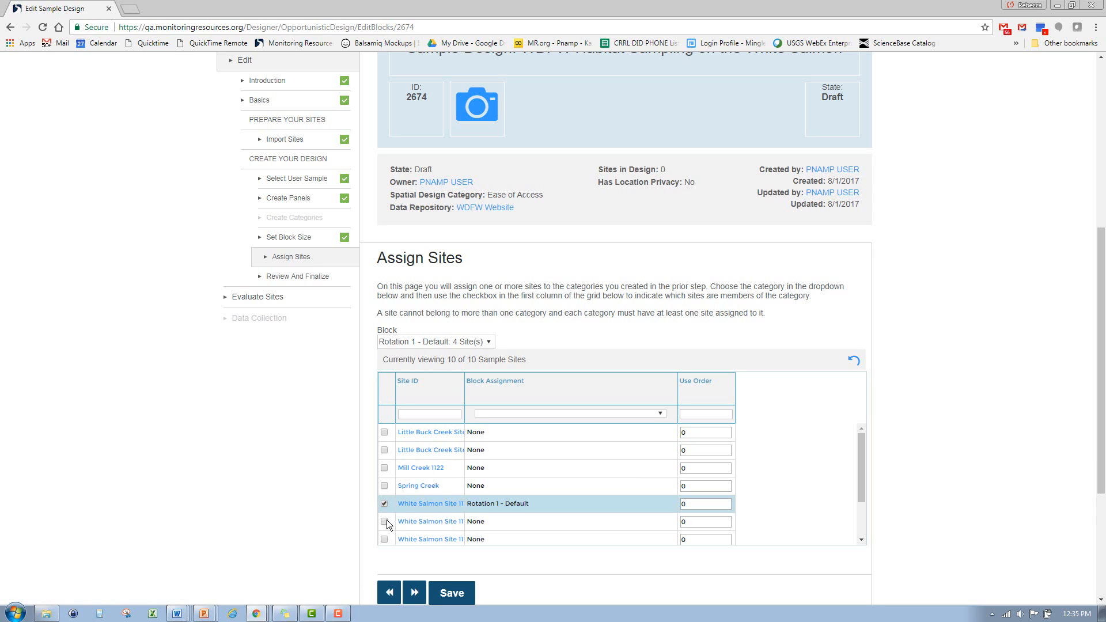
pyautogui.click(385, 521)
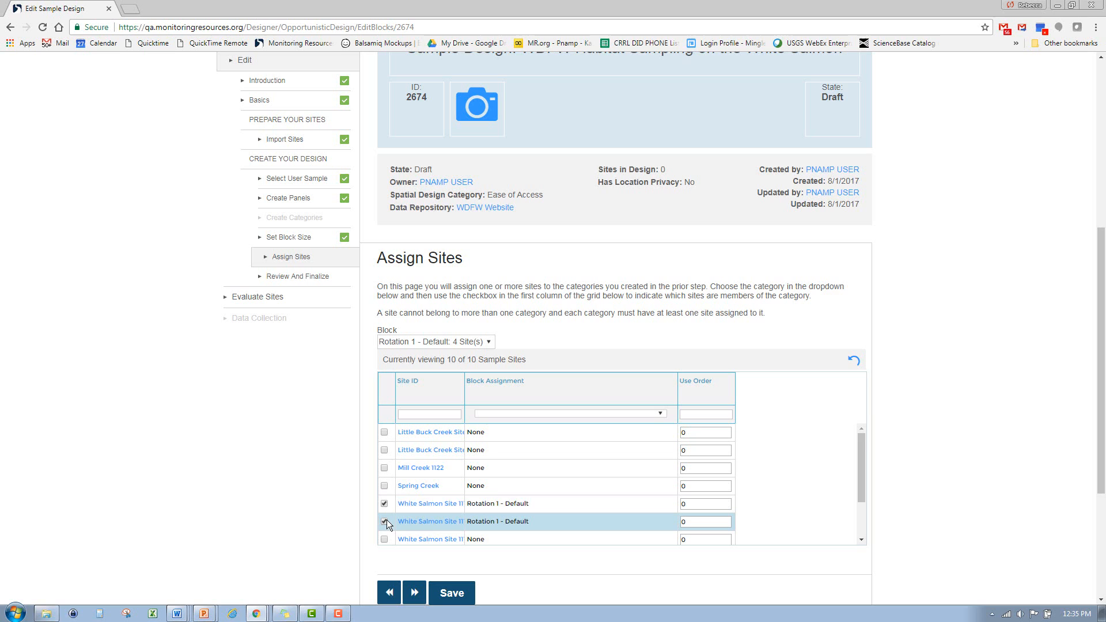
pyautogui.click(385, 487)
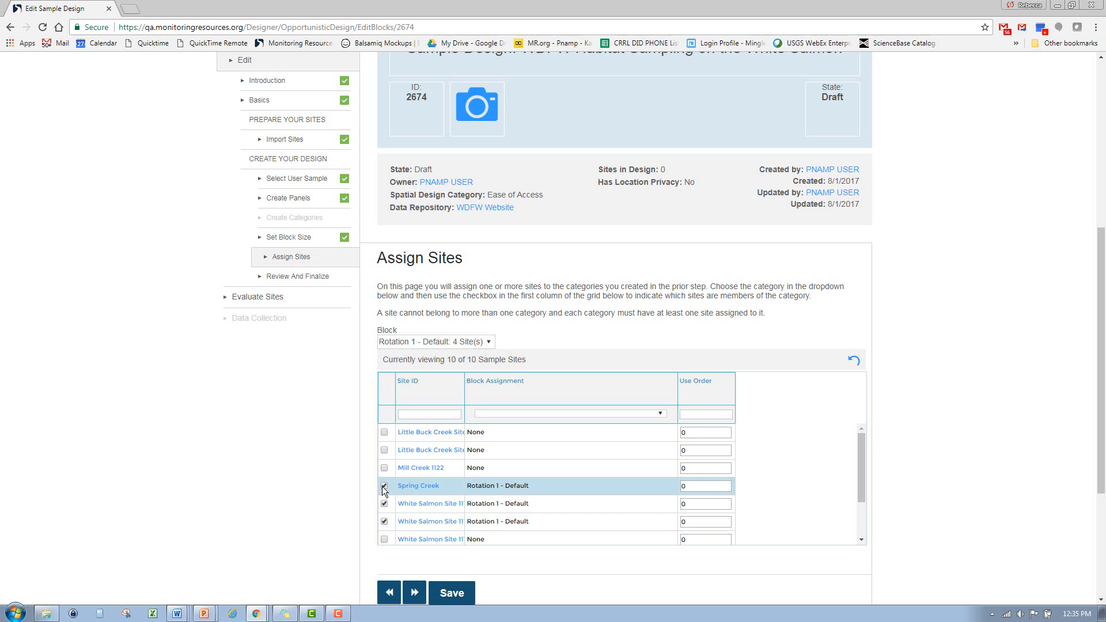
pyautogui.click(385, 433)
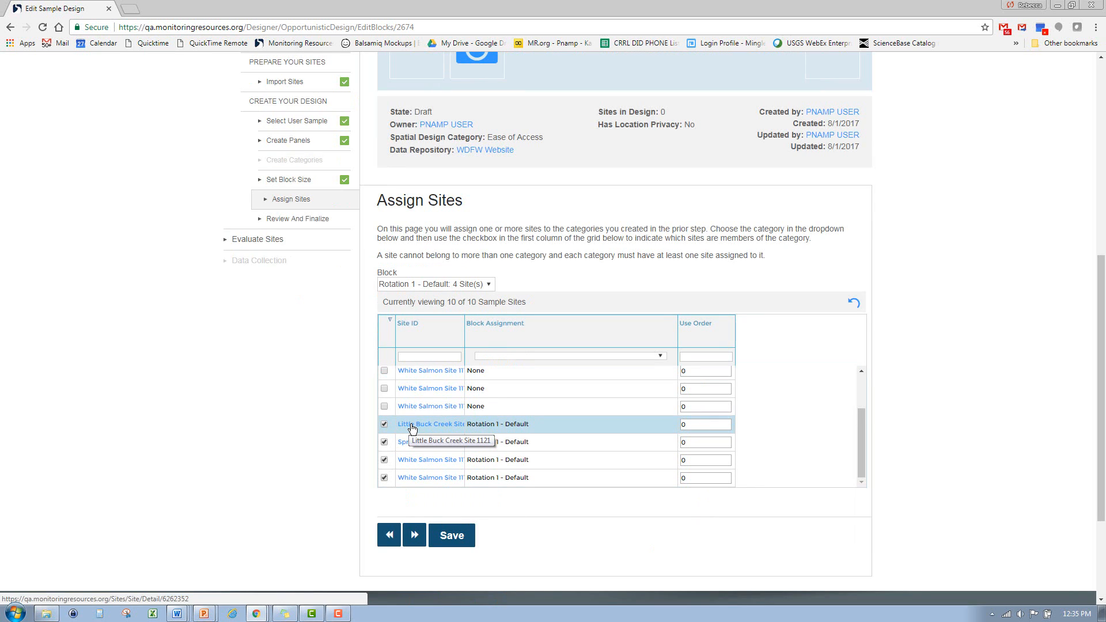
# Set the Rotation 1 use order to 1 and 2 for the White Salmon sites, 3 for Spring Creek and 4 for Little Buck Creek, and save.
pyautogui.click(685, 478)
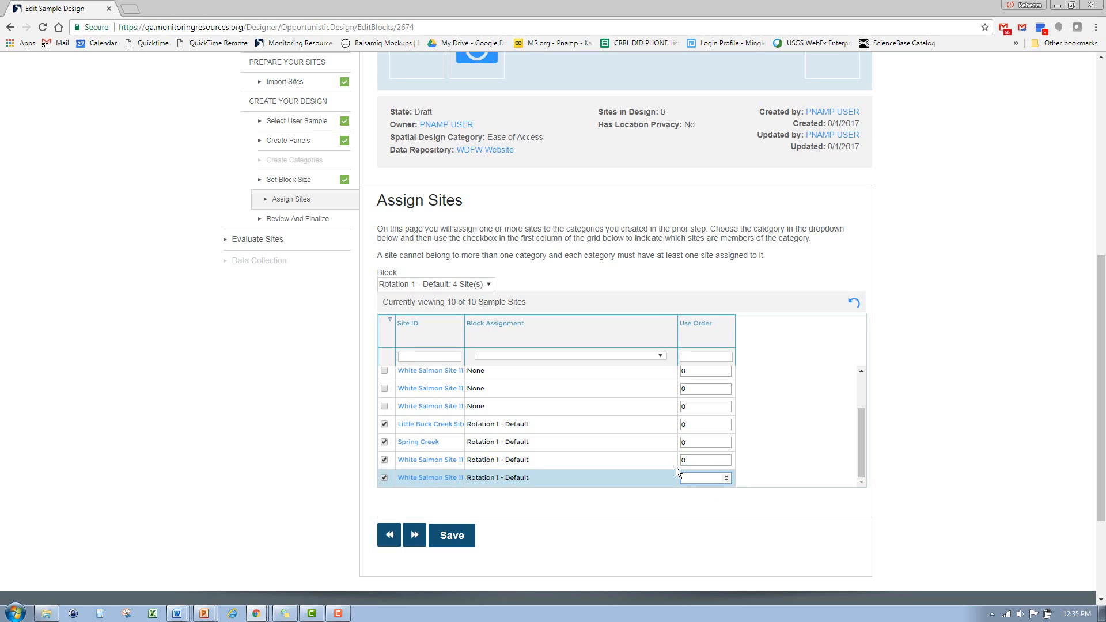
pyautogui.write('1')
pyautogui.click(704, 460)
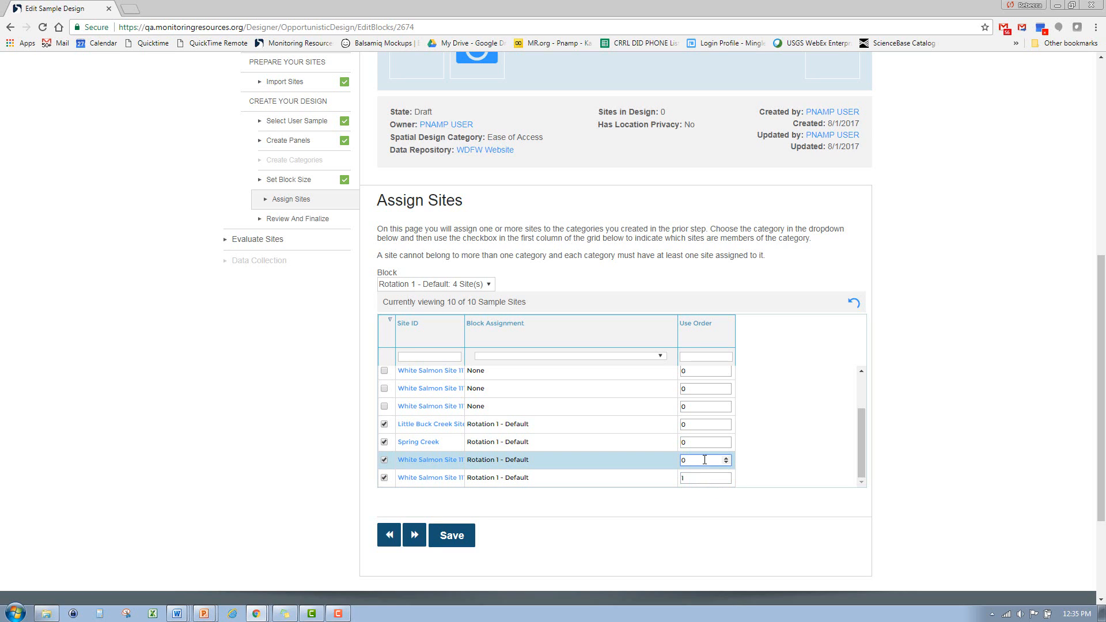
pyautogui.click(704, 442)
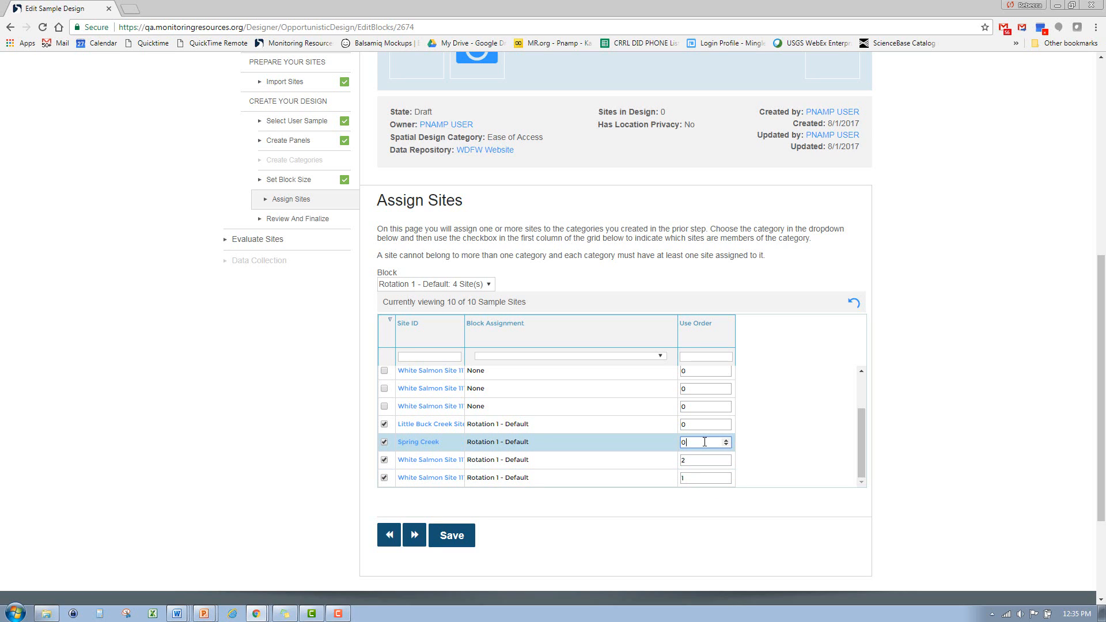
pyautogui.press('BackSpace')
pyautogui.write('3')
pyautogui.click(701, 425)
pyautogui.write('4')
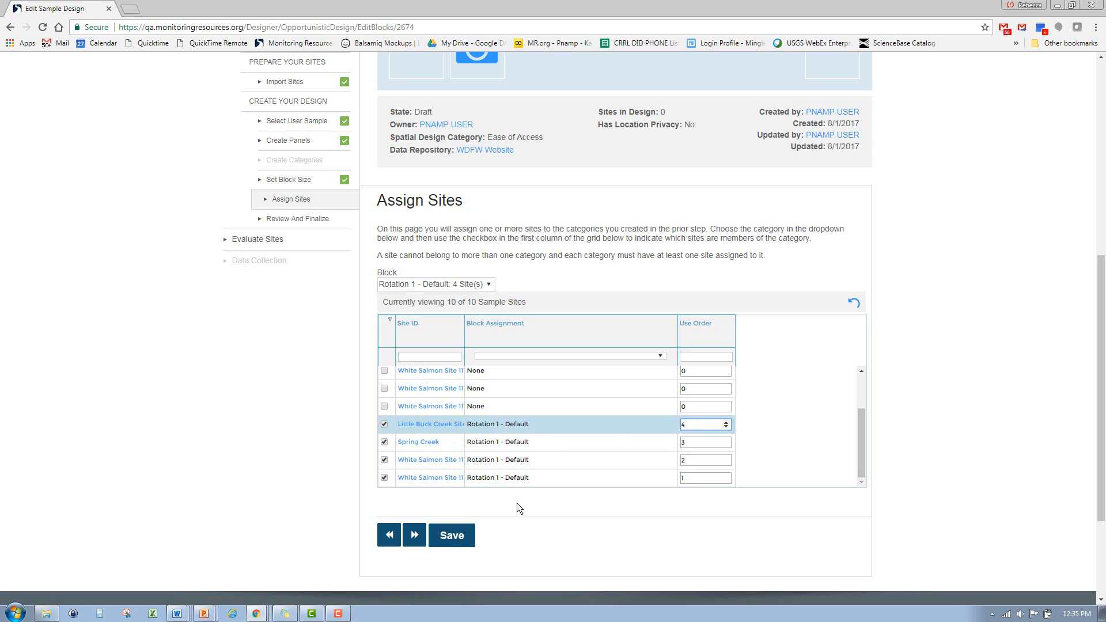
pyautogui.click(449, 537)
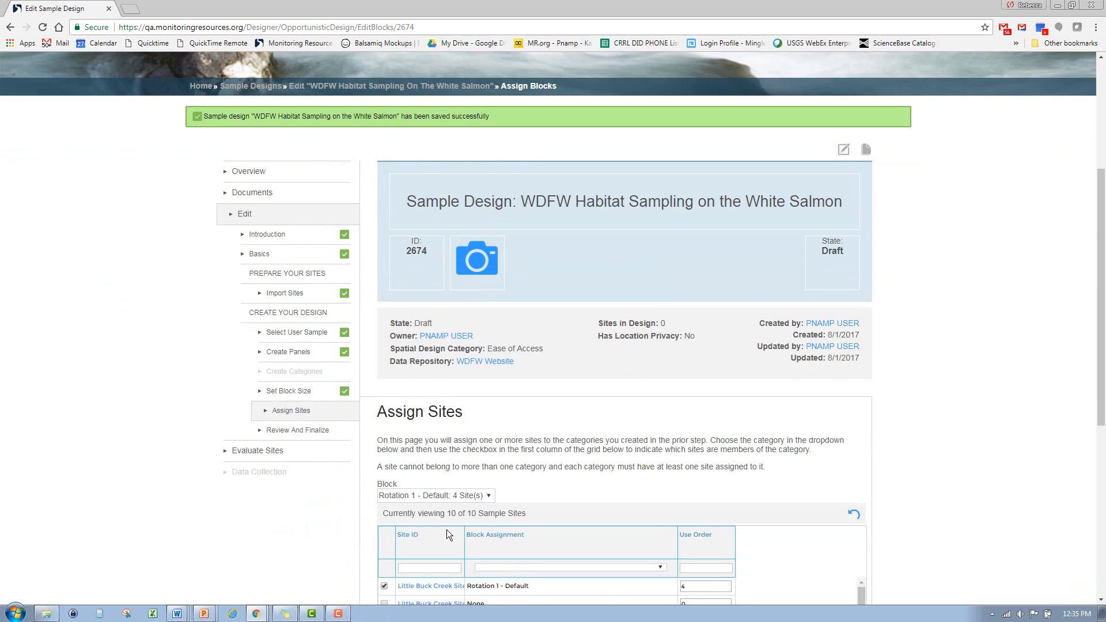
# Assign Mill Creek 1122 and the next two unassigned White Salmon sites to the Rotation 2 block.
pyautogui.click(451, 495)
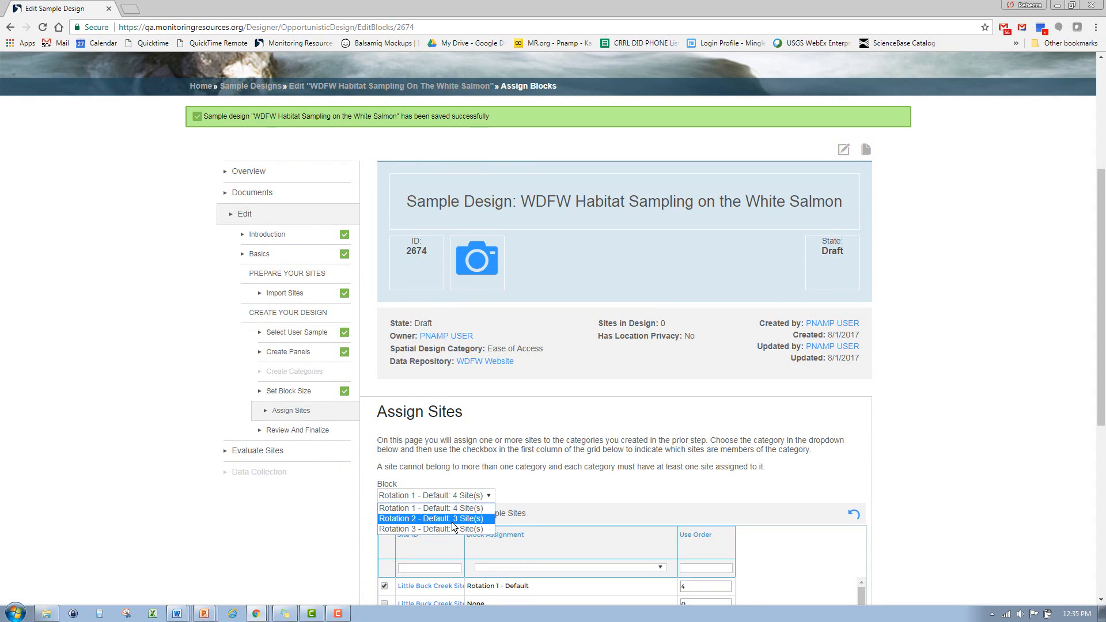
pyautogui.click(452, 523)
pyautogui.scroll(-5, 452, 522)
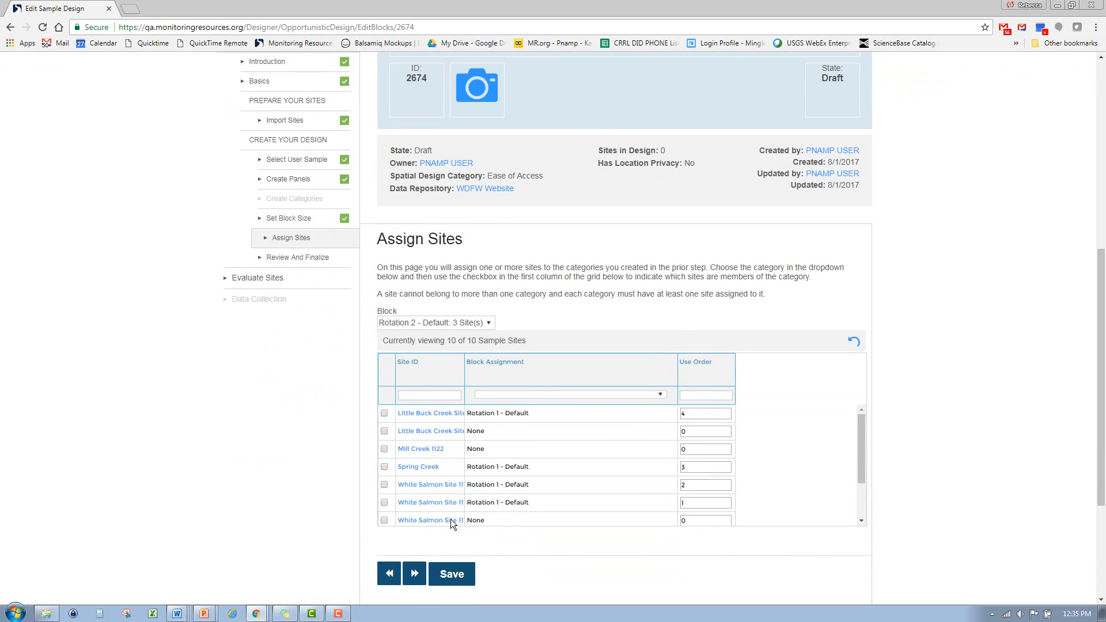
pyautogui.scroll(2, 453, 523)
pyautogui.scroll(1, 453, 524)
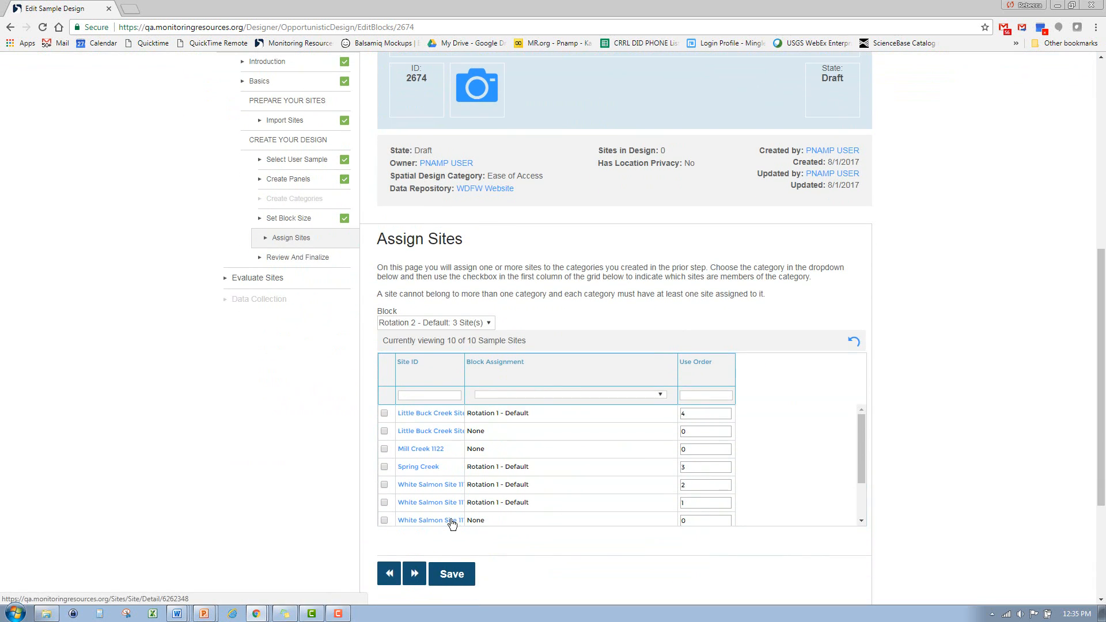
pyautogui.click(384, 449)
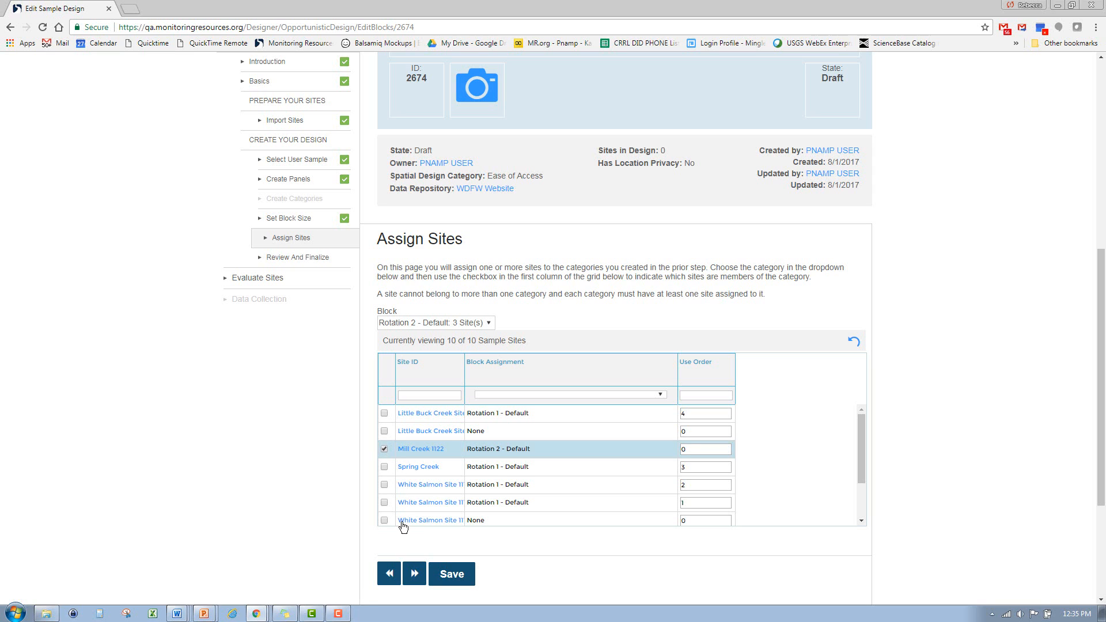
pyautogui.scroll(-3, 403, 525)
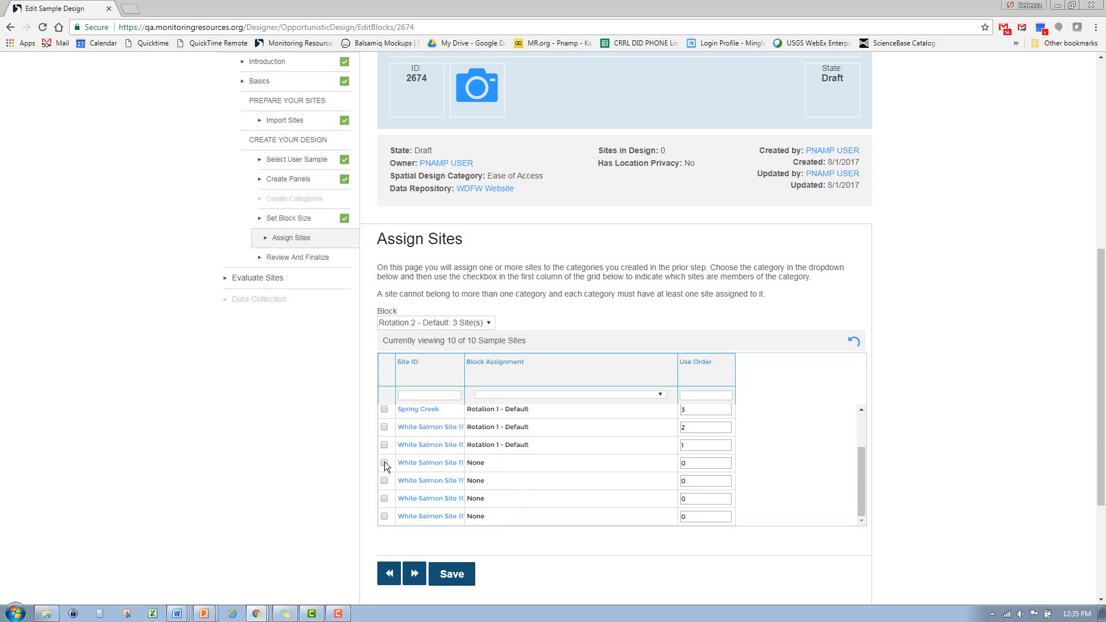
pyautogui.click(384, 463)
pyautogui.click(385, 481)
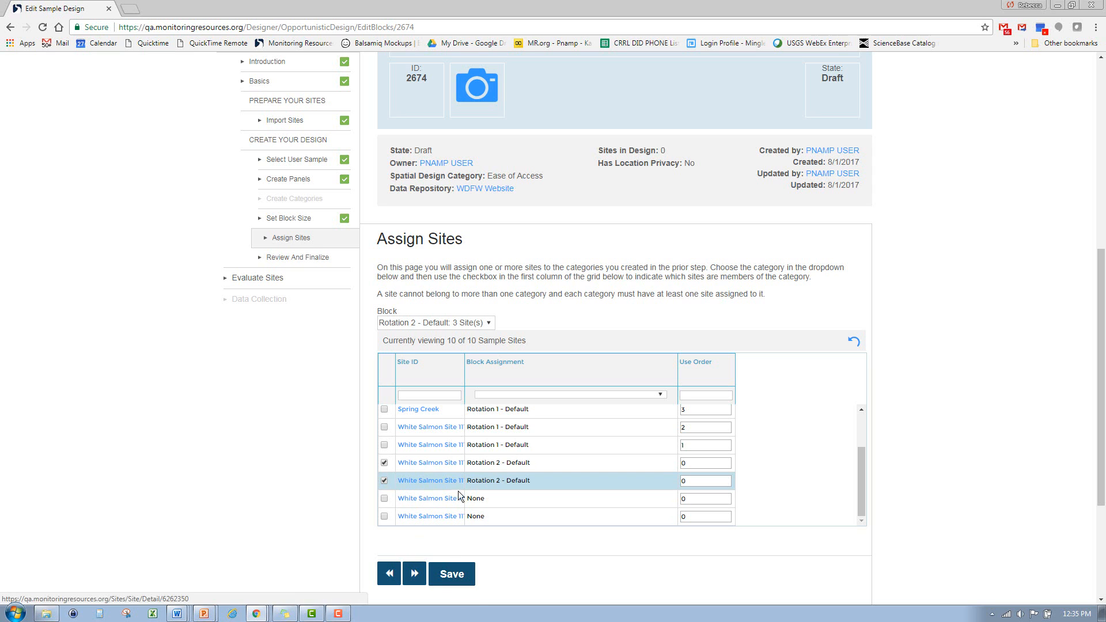
# Assign the second Little Buck Creek site and the last two White Salmon sites to the Rotation 3 block.
pyautogui.click(459, 324)
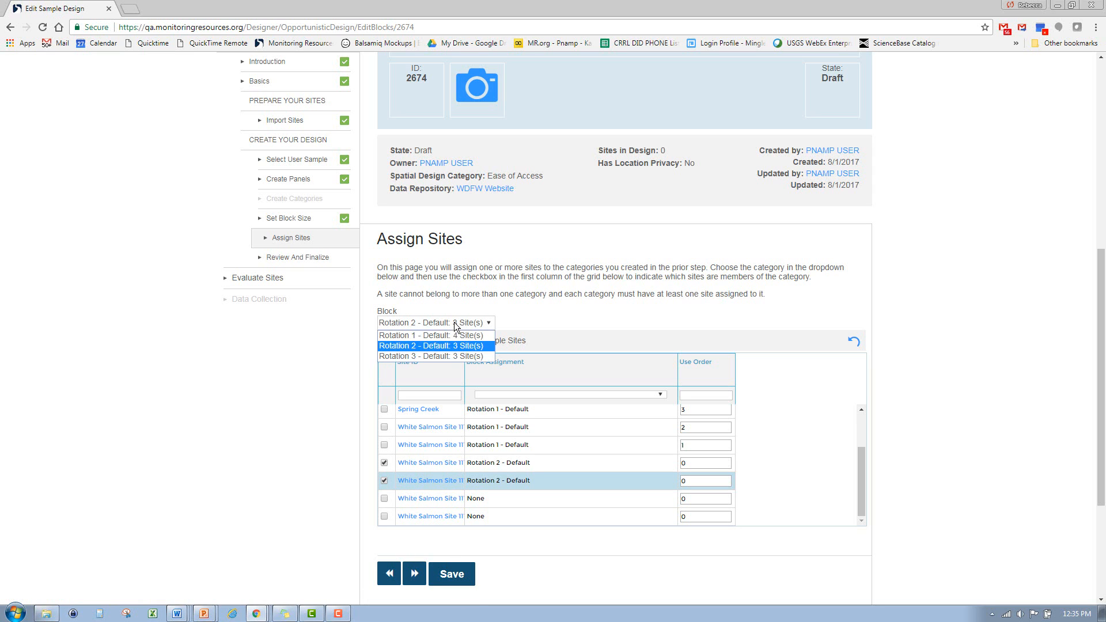
pyautogui.click(451, 357)
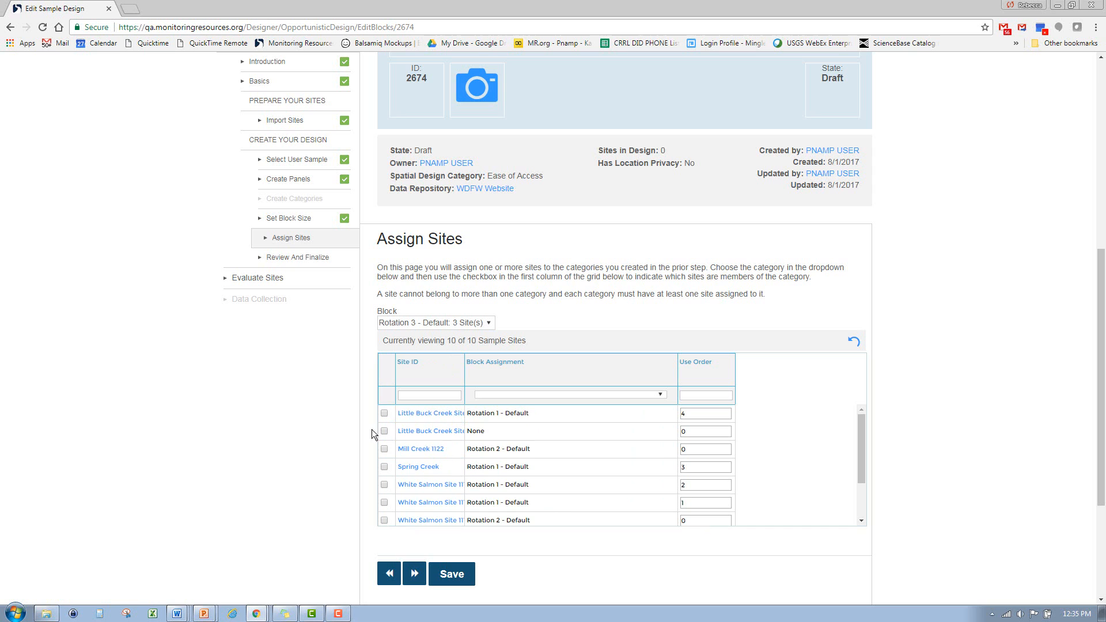
pyautogui.click(384, 432)
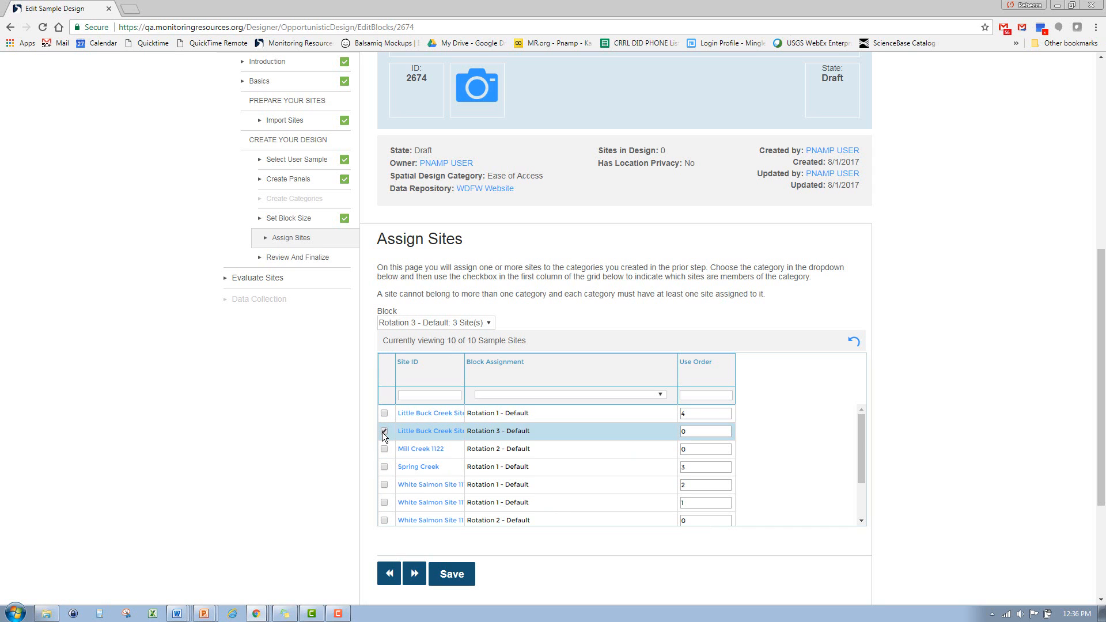
pyautogui.scroll(-2, 385, 436)
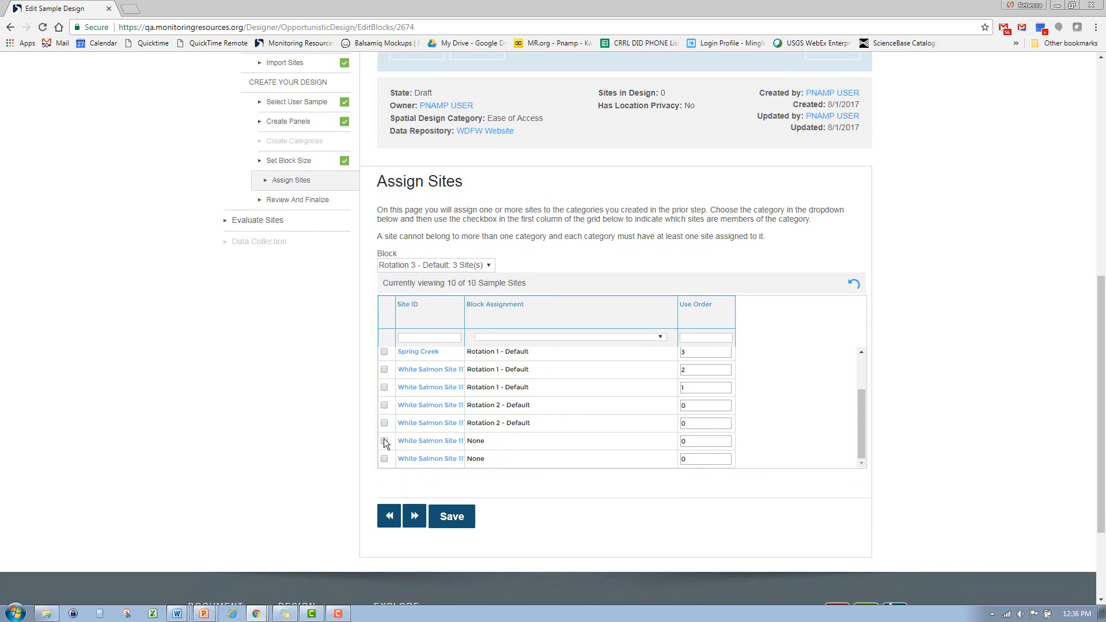
pyautogui.click(384, 441)
pyautogui.click(385, 460)
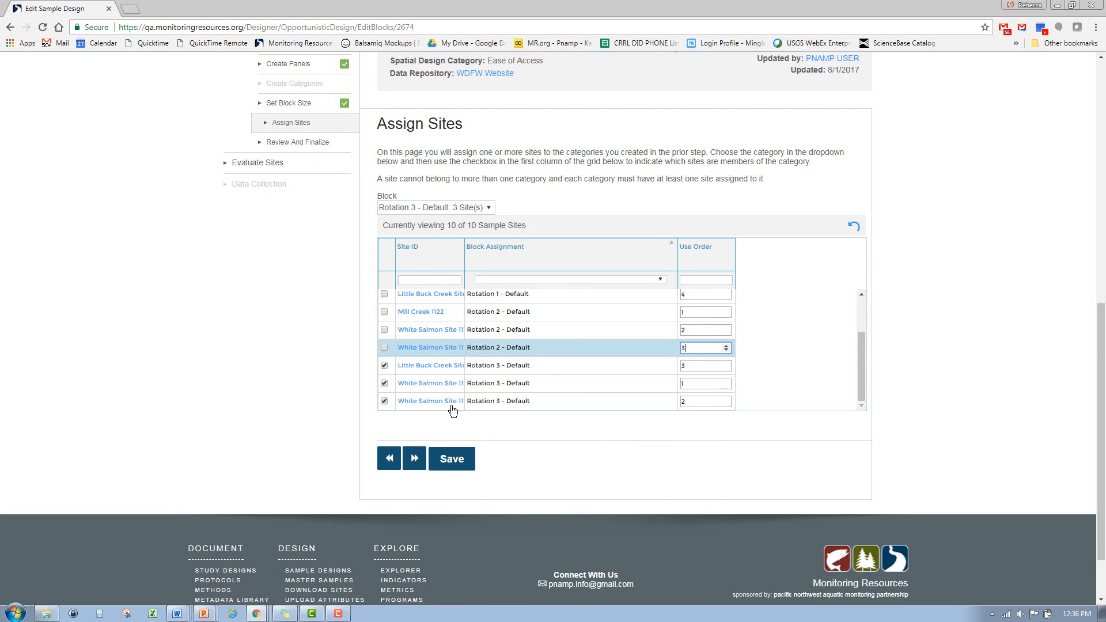
# Save the site assignments with their use orders and continue to the Review and Finalize page.
pyautogui.click(452, 461)
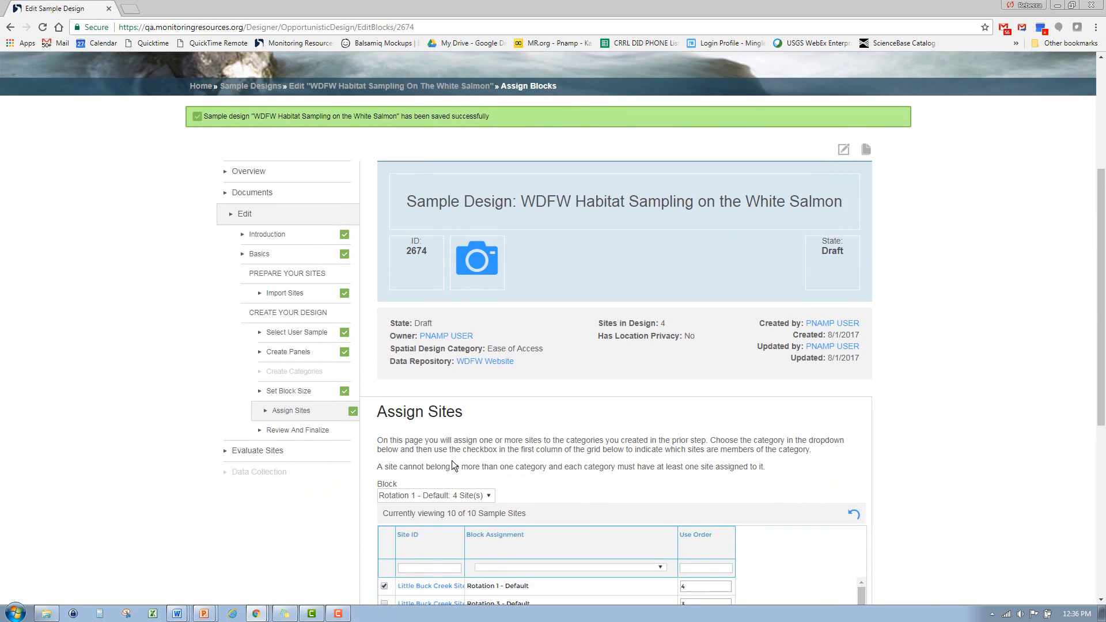
pyautogui.scroll(-3, 452, 461)
pyautogui.click(416, 574)
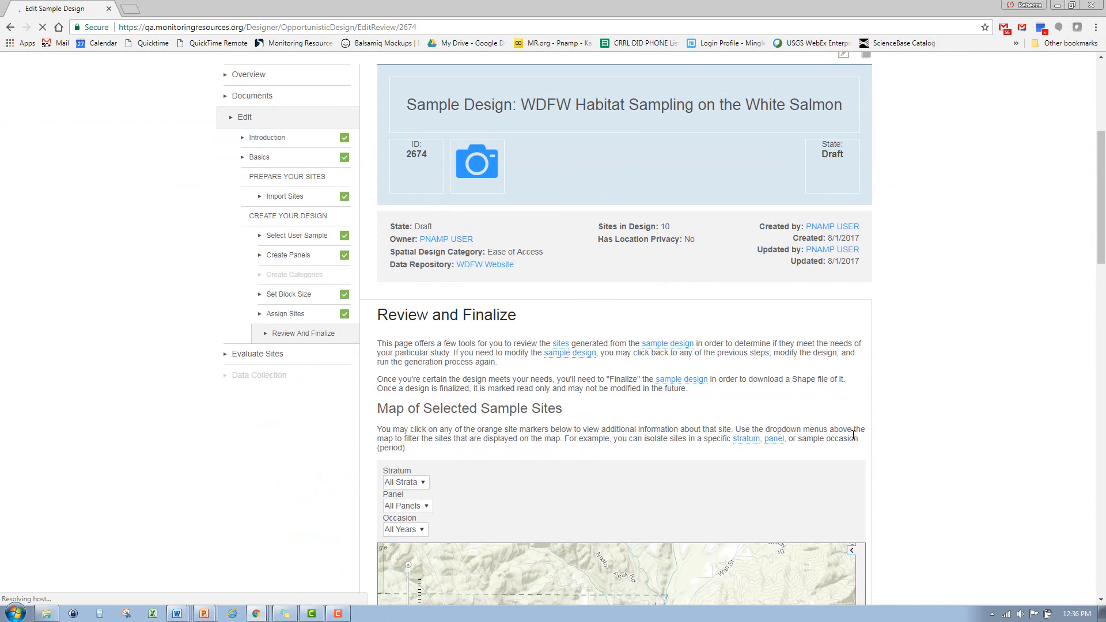
# Filter the map of selected sample sites to panel R1 and examine where its sites lie.
pyautogui.scroll(-4, 905, 413)
pyautogui.click(415, 275)
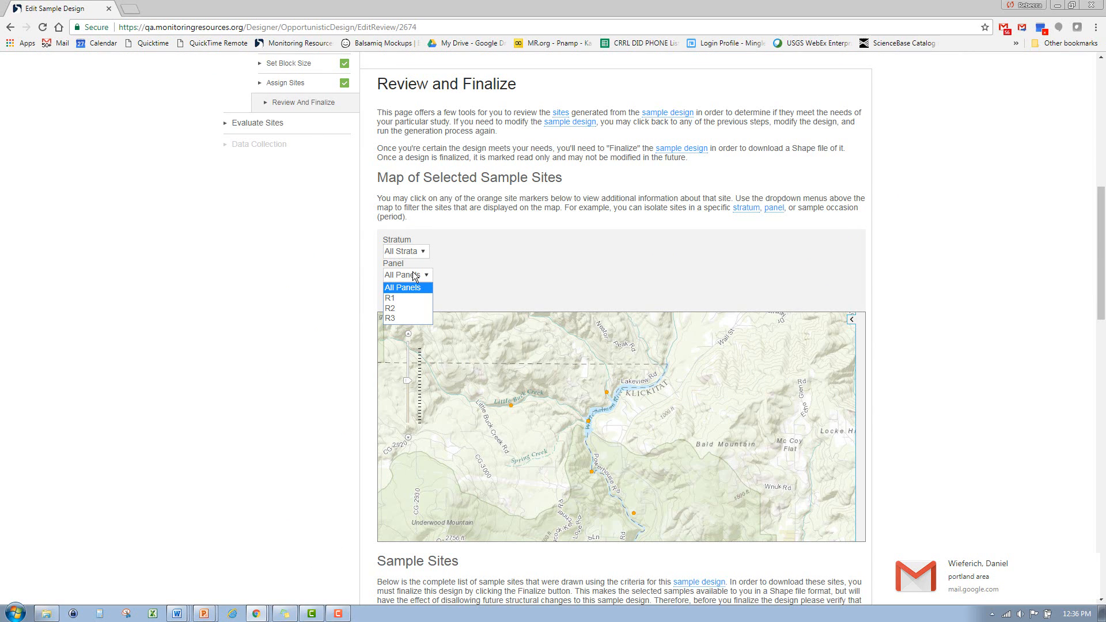
pyautogui.click(344, 364)
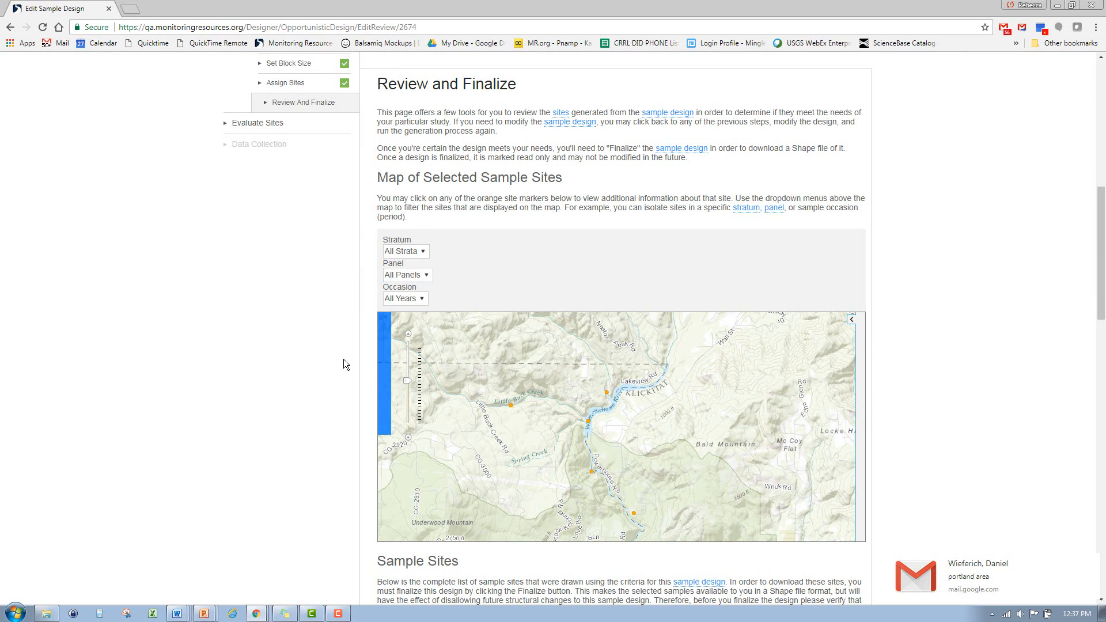
pyautogui.click(415, 275)
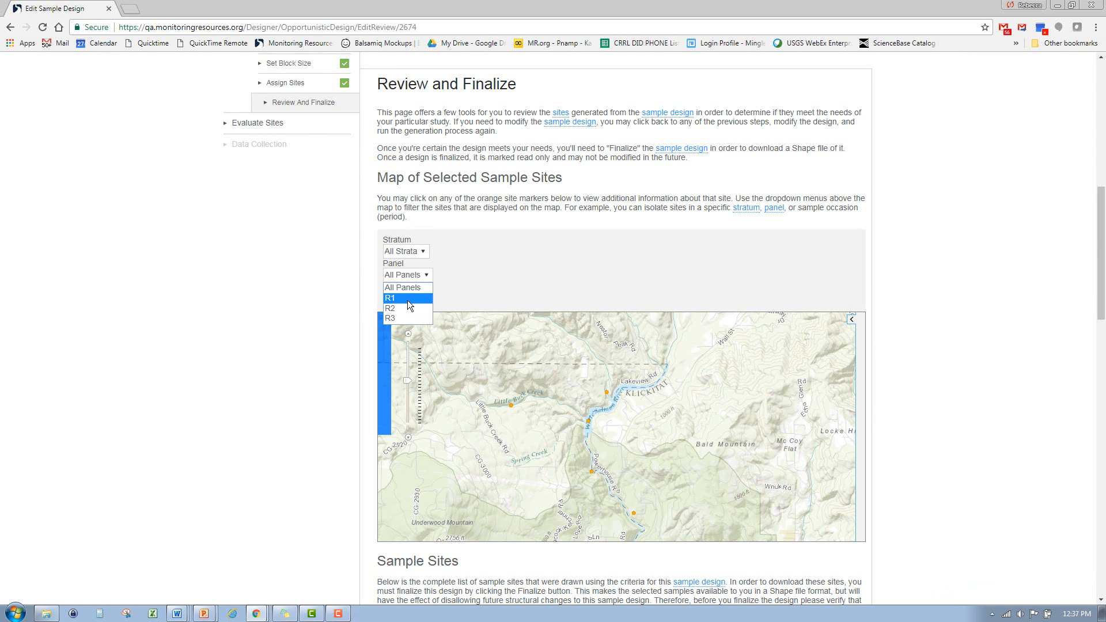
pyautogui.click(410, 299)
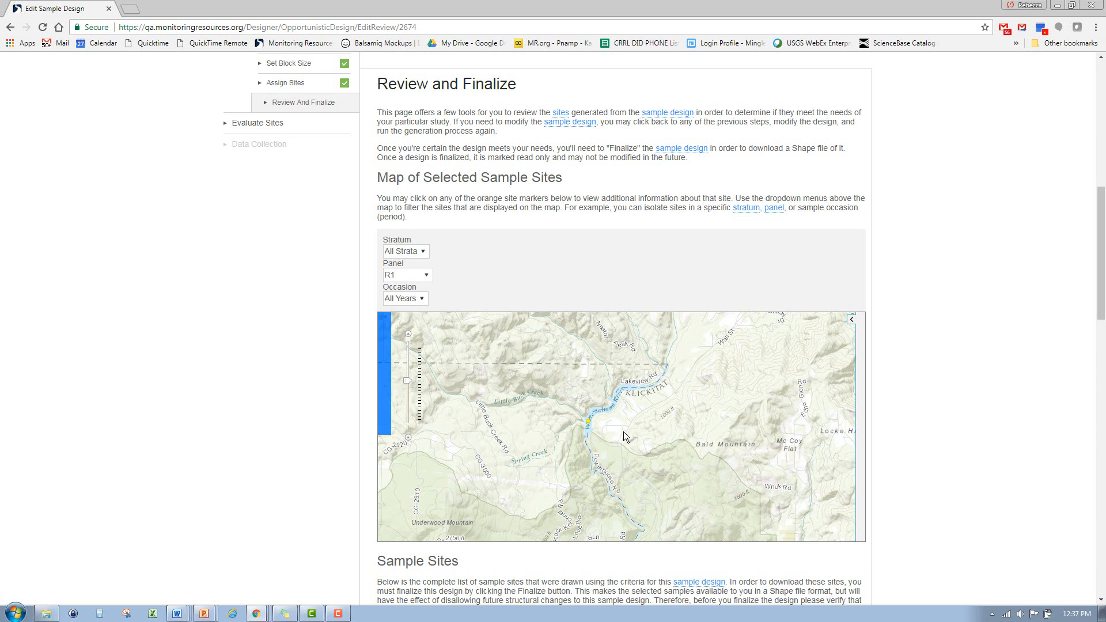
pyautogui.moveTo(622, 416); pyautogui.dragTo(618, 445)
pyautogui.scroll(-1, 619, 445)
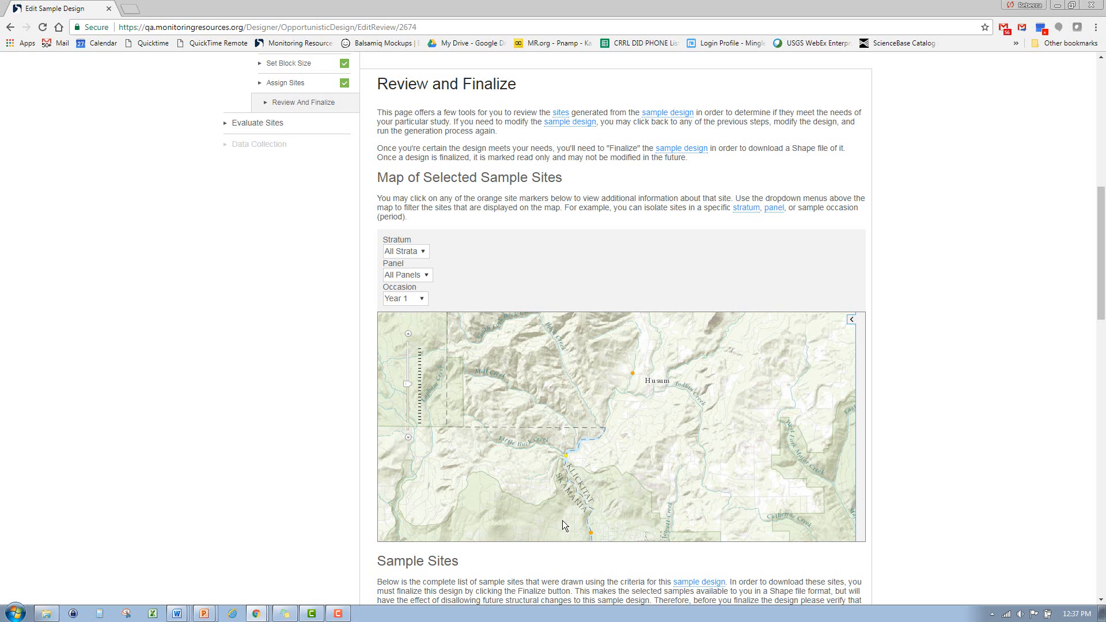
# Review the sample site list and panel charts, and finalize the sample design, confirming its publication.
pyautogui.scroll(-5, 230, 451)
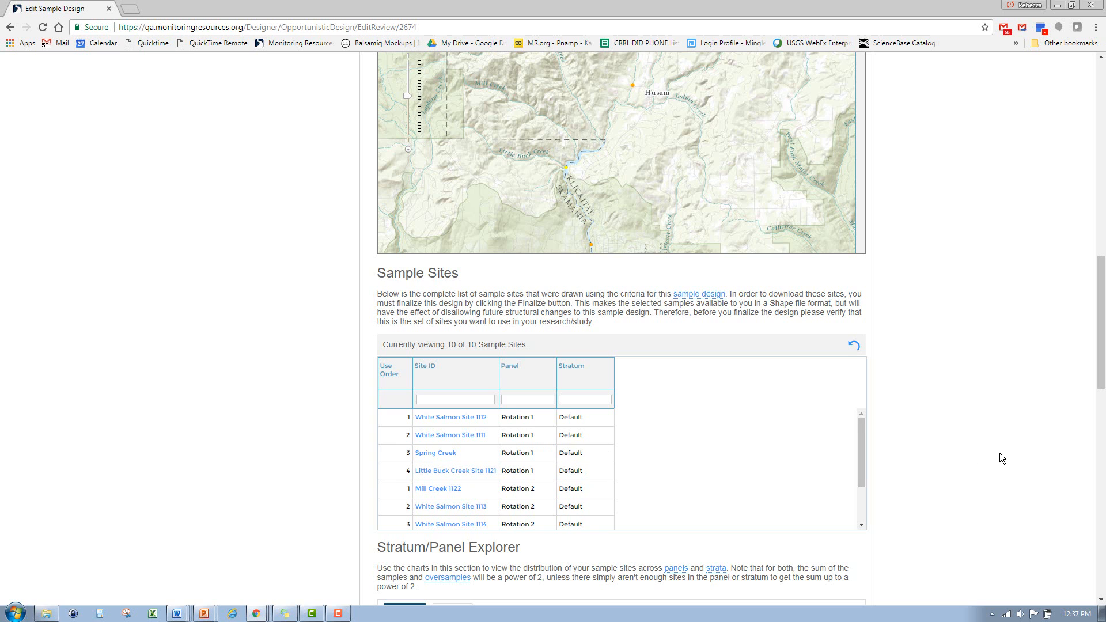
pyautogui.scroll(-5, 1000, 453)
pyautogui.scroll(3, 1001, 453)
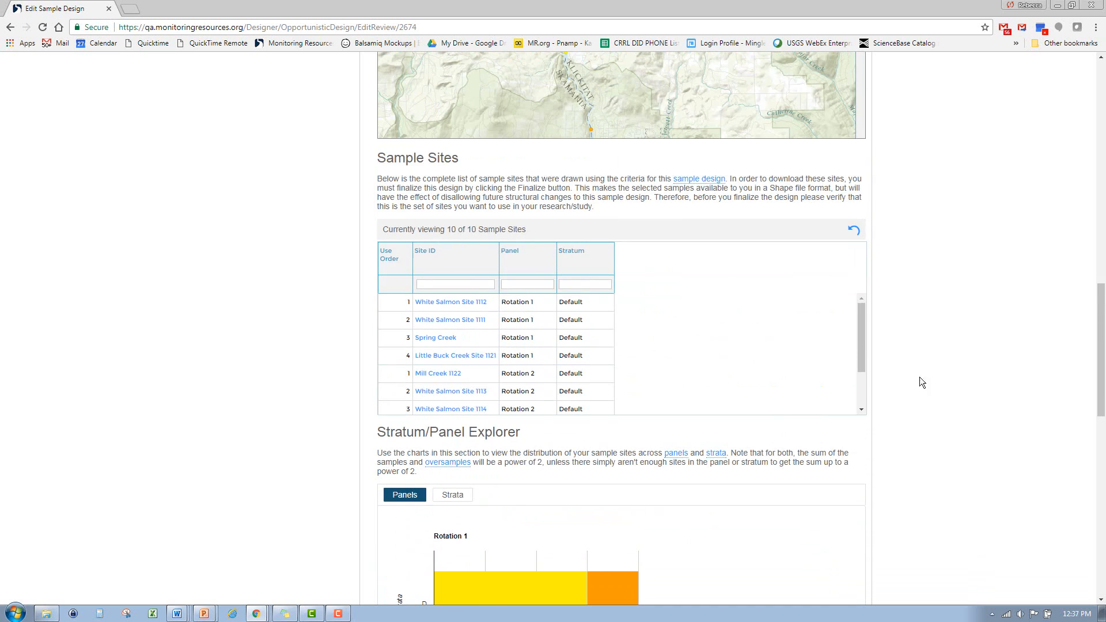
pyautogui.scroll(-11, 946, 390)
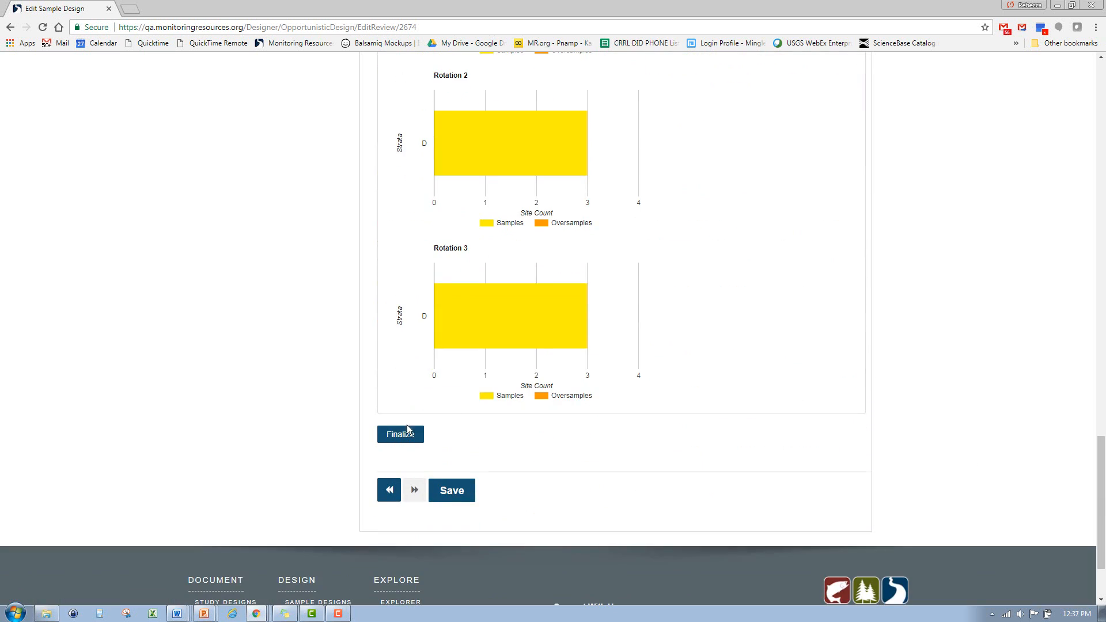
pyautogui.click(398, 436)
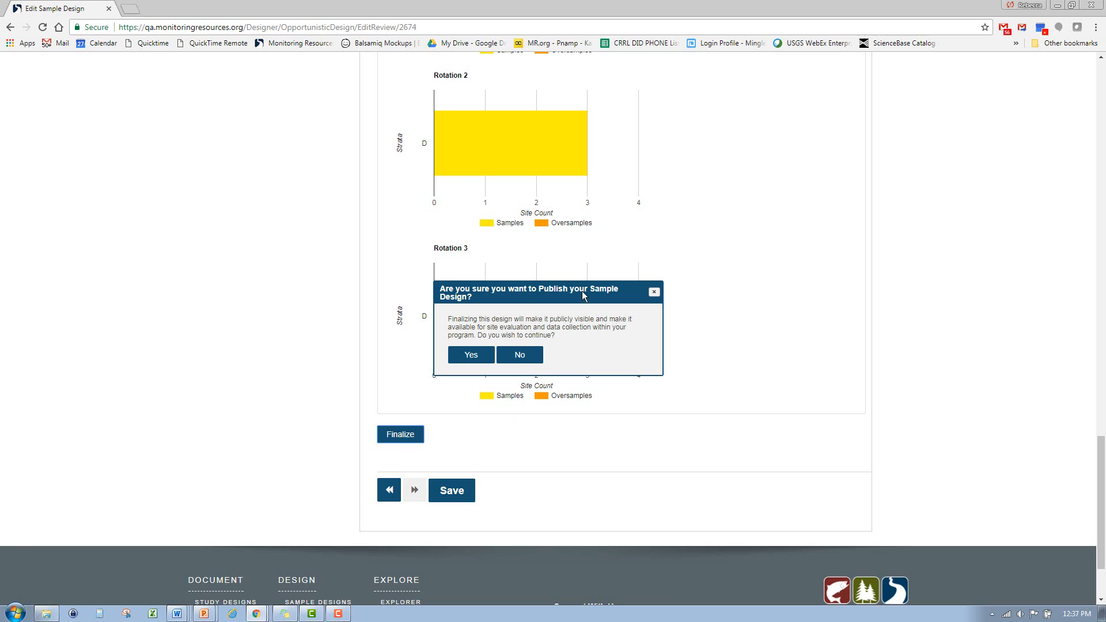
pyautogui.click(465, 355)
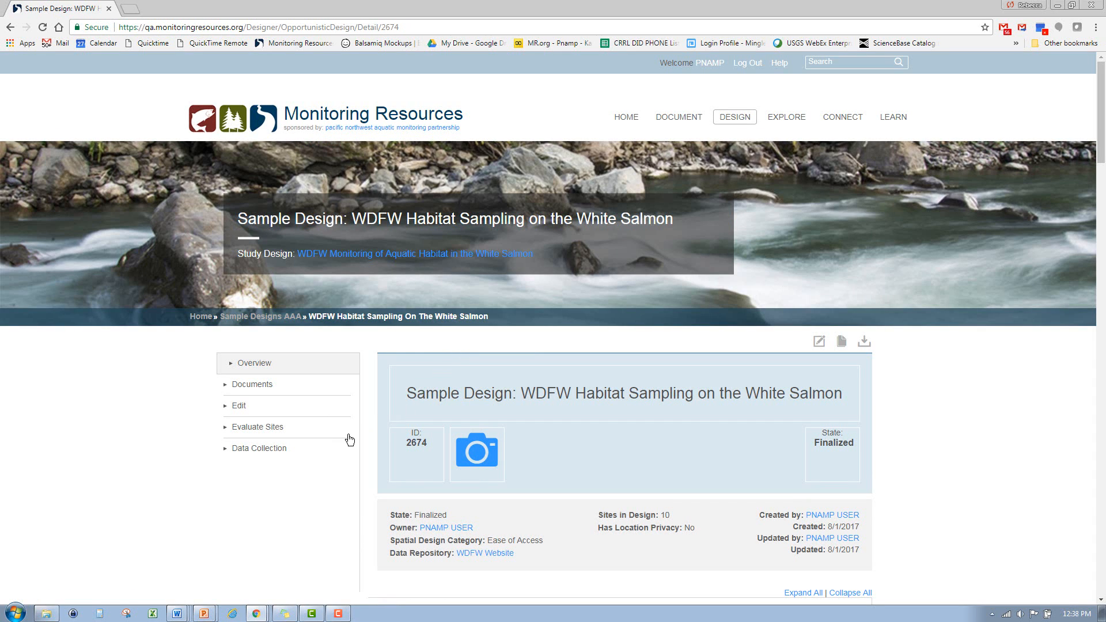
# Open the finalized design's Data Collection page and view its collection period and event details.
pyautogui.click(271, 449)
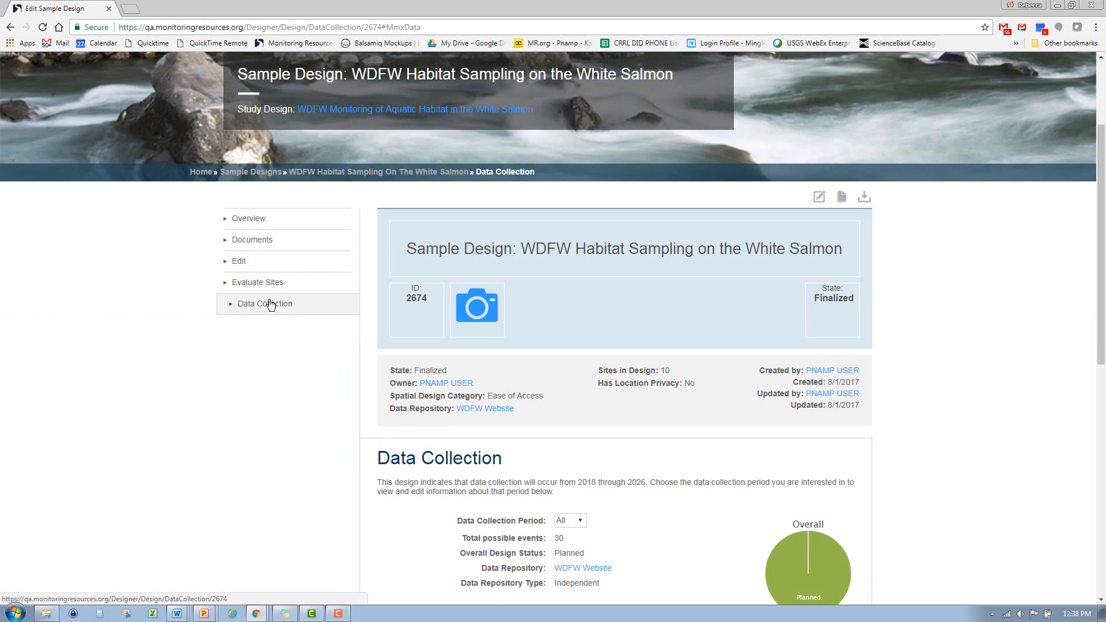
pyautogui.scroll(-2, 299, 368)
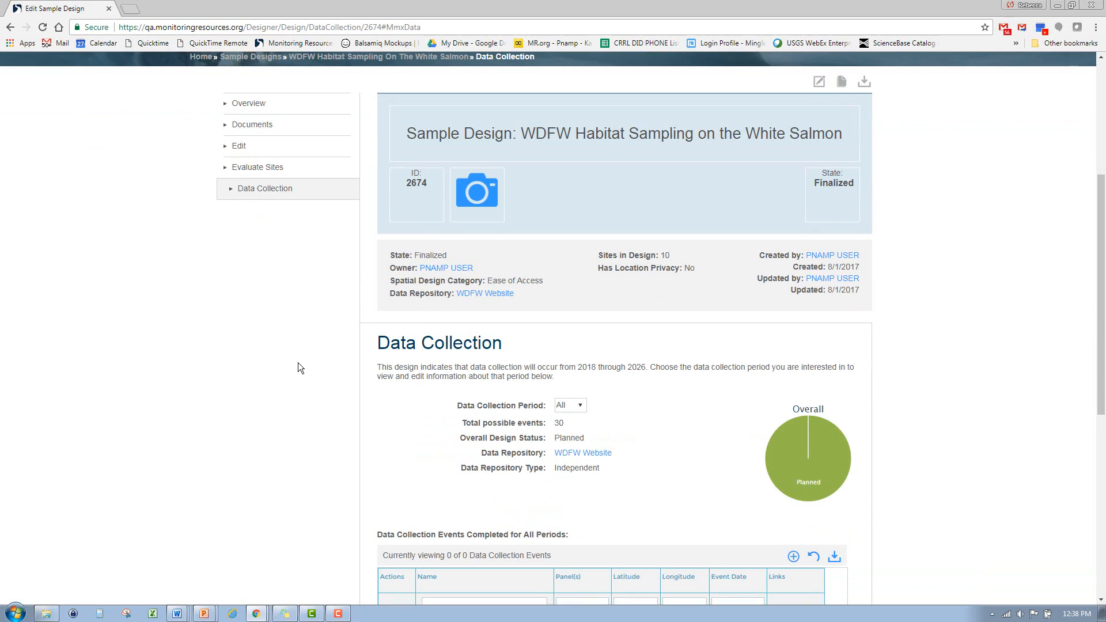